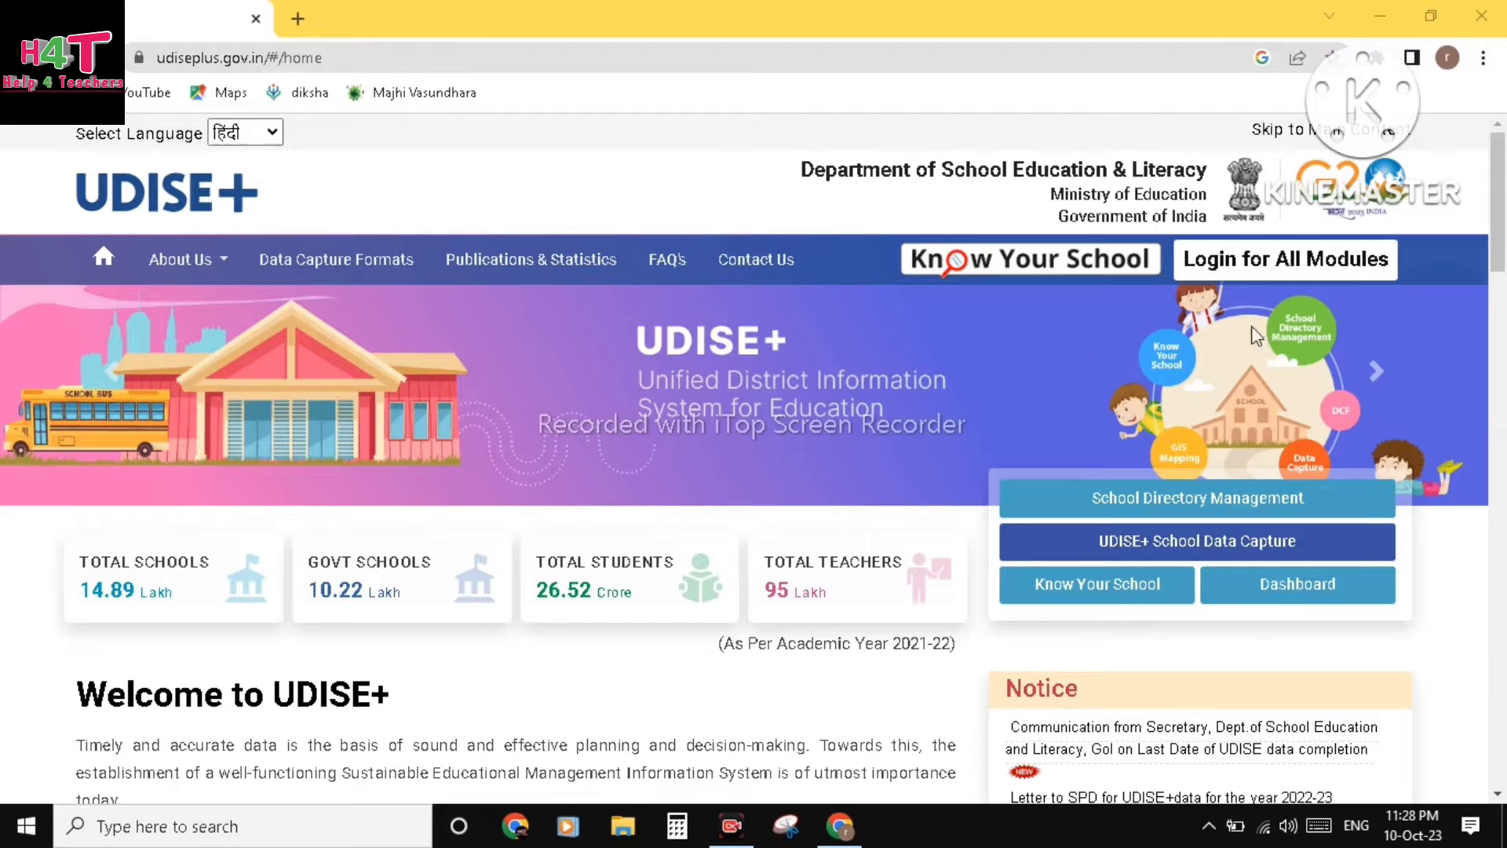
# Sign in to the School Directory / User Management module for AY 2023-24 and review the school's basic information
pyautogui.click(1282, 267)
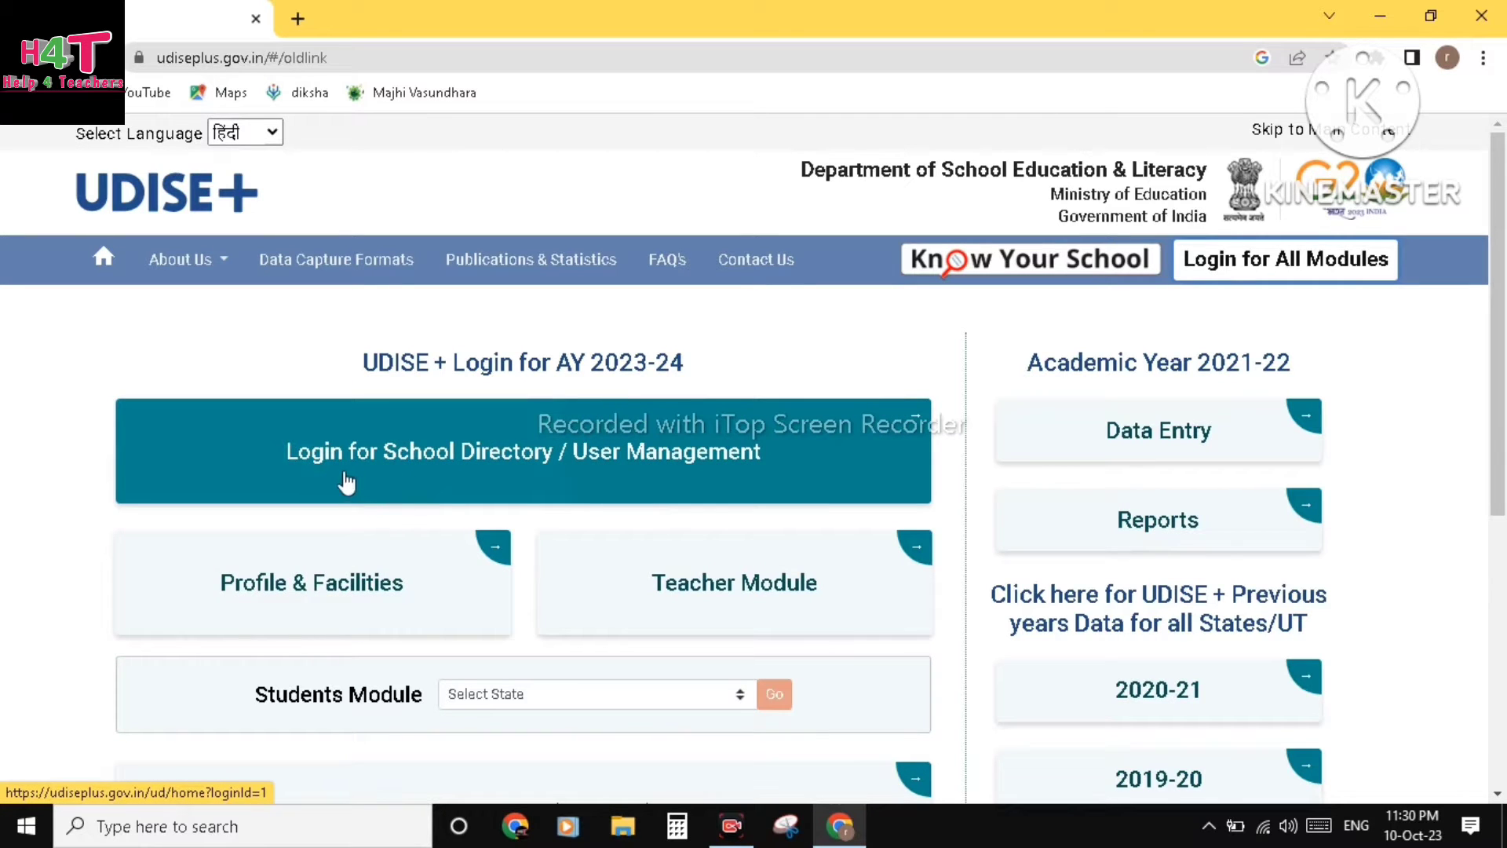
pyautogui.click(534, 464)
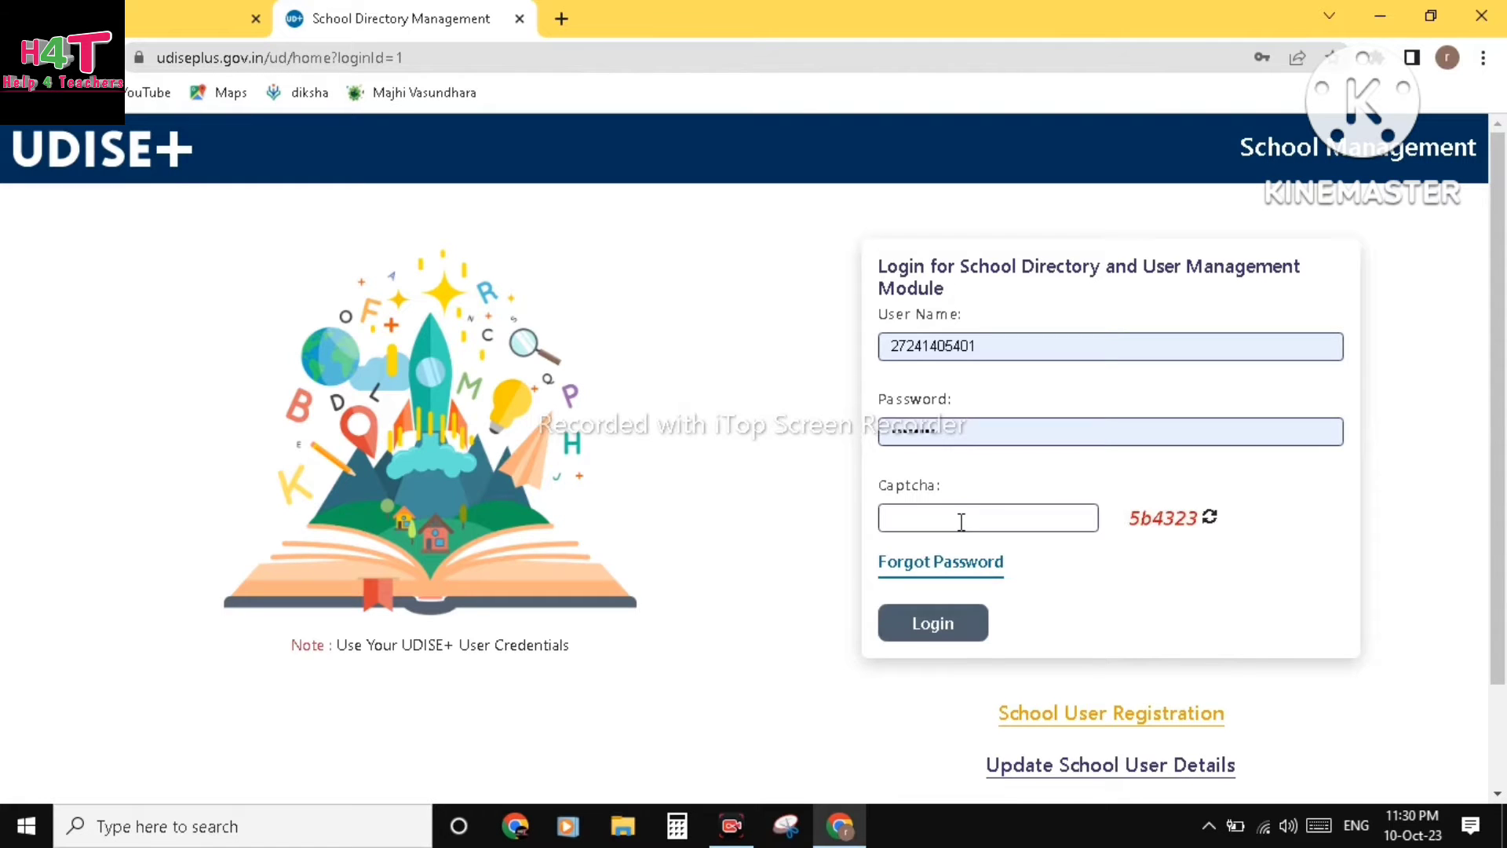
pyautogui.click(961, 522)
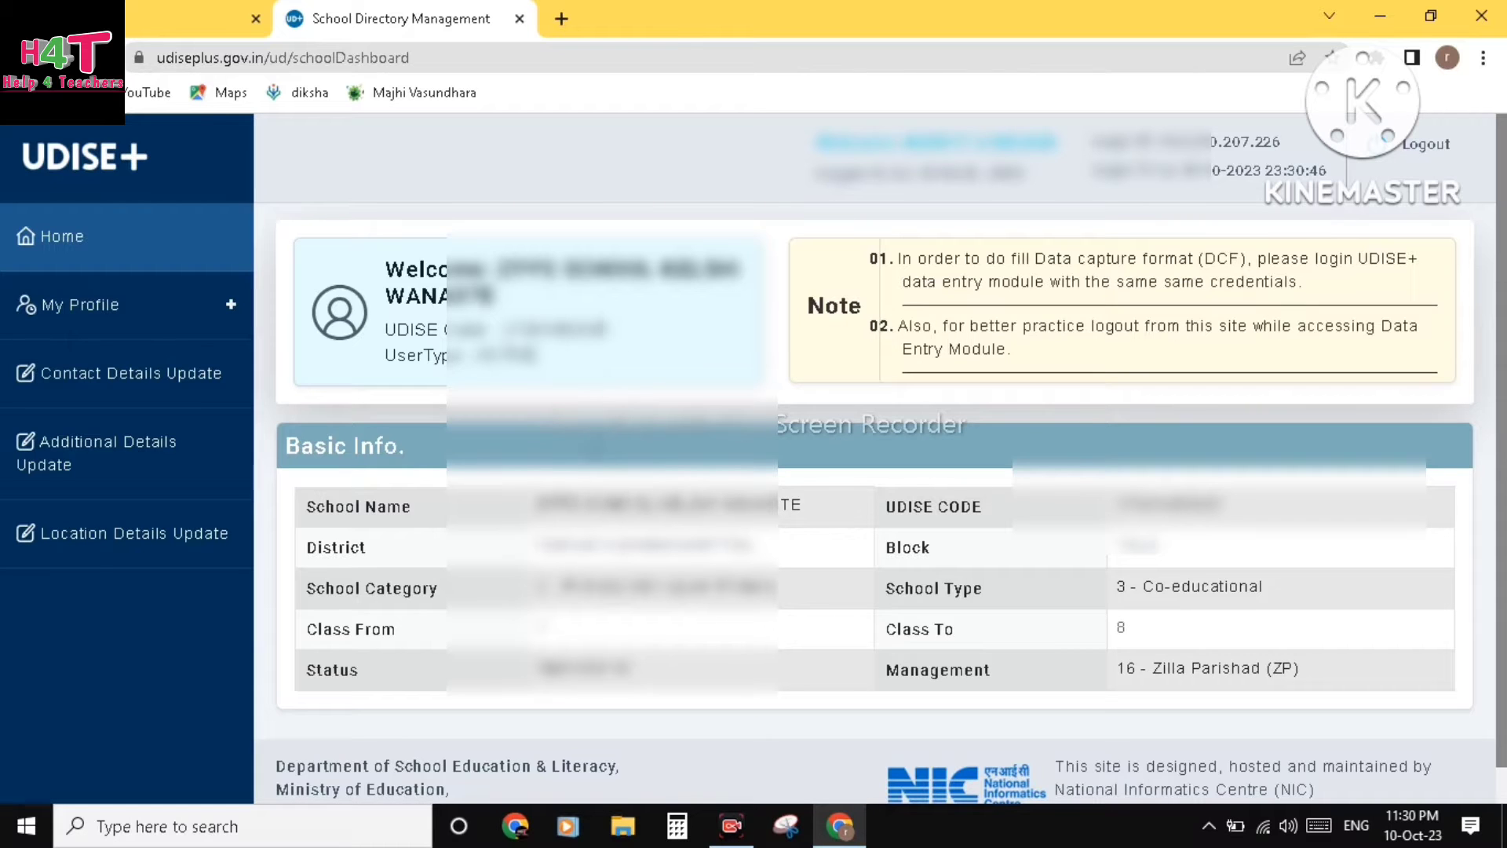
pyautogui.scroll(-1, 607, 440)
pyautogui.scroll(1, 607, 440)
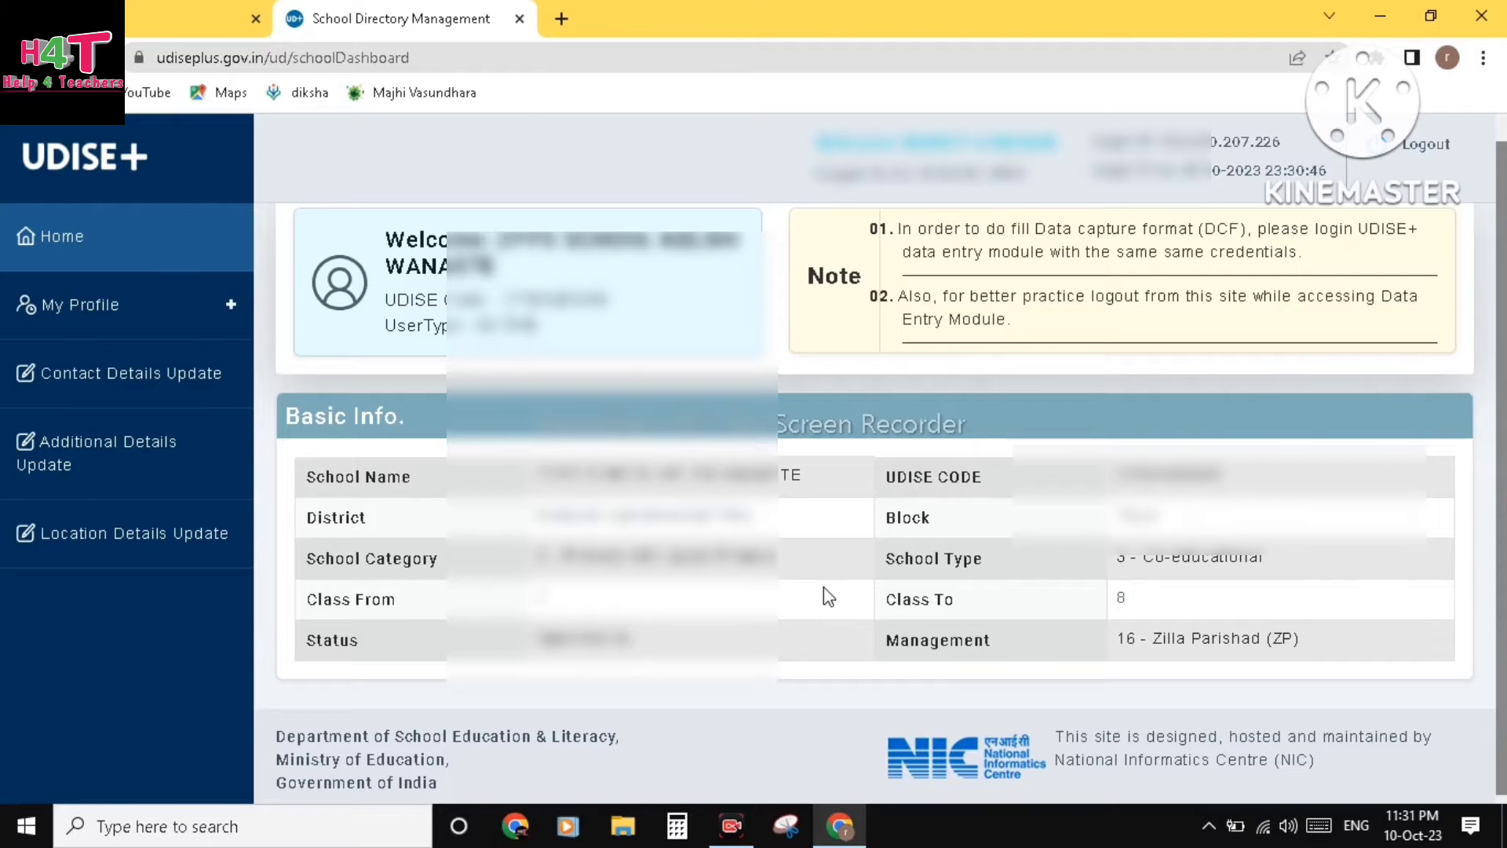
pyautogui.scroll(1, 828, 597)
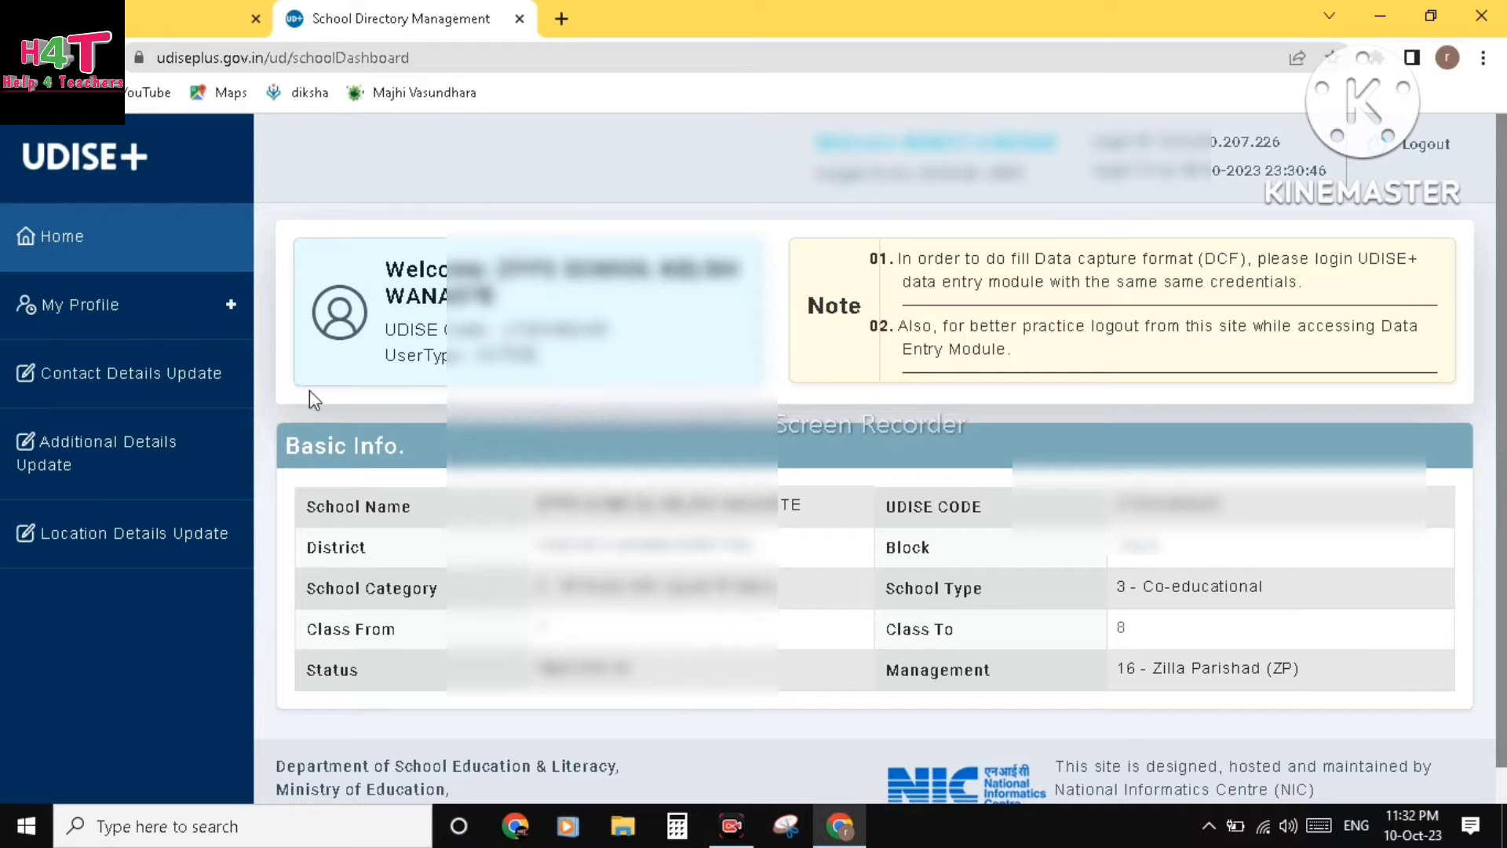
# Open the contact details update page and review the school contact and Head of School details
pyautogui.click(167, 387)
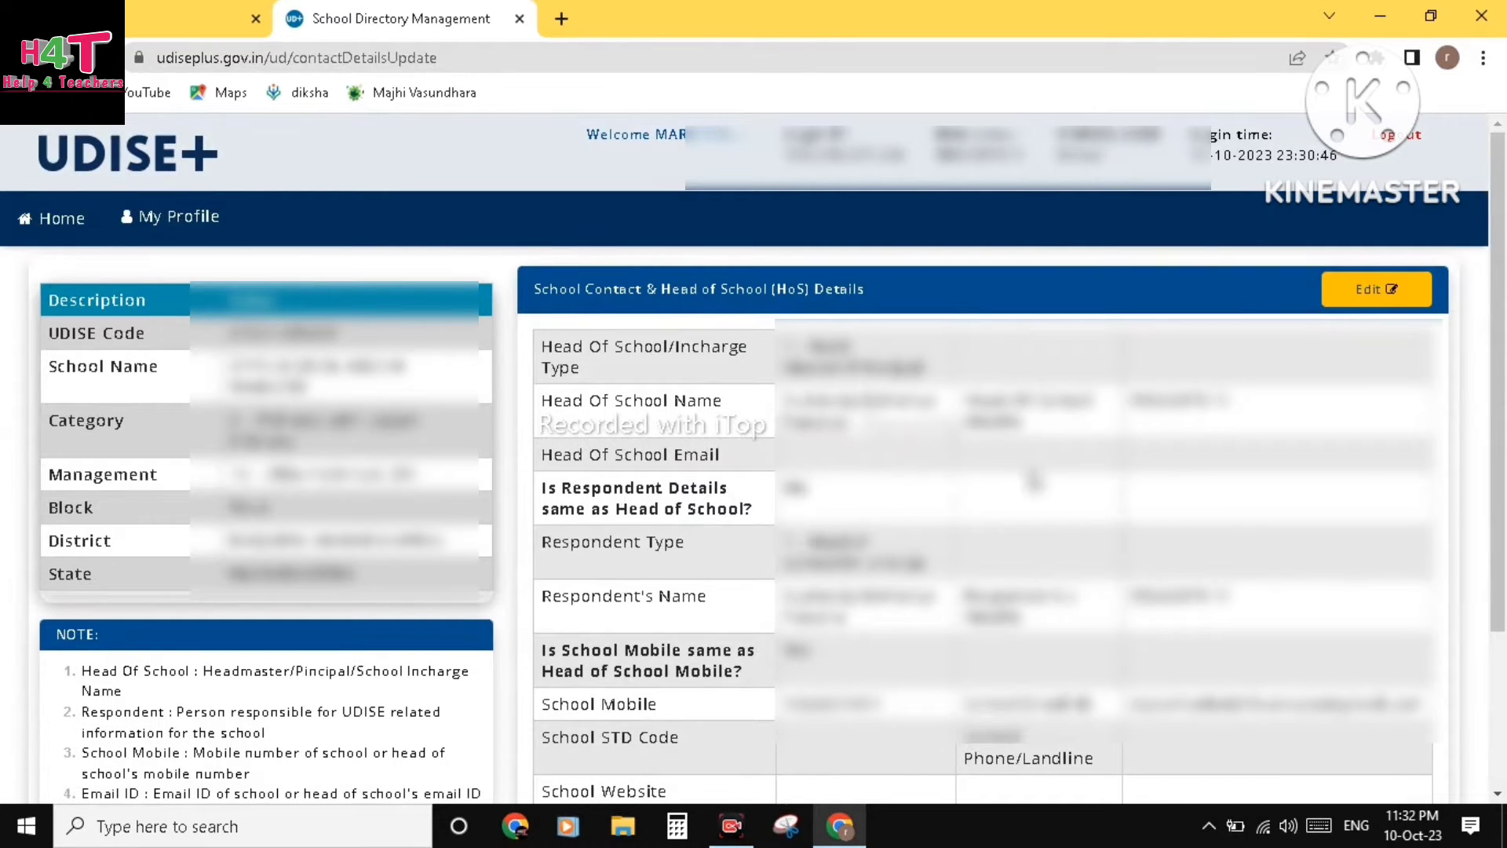
pyautogui.scroll(-1, 1082, 577)
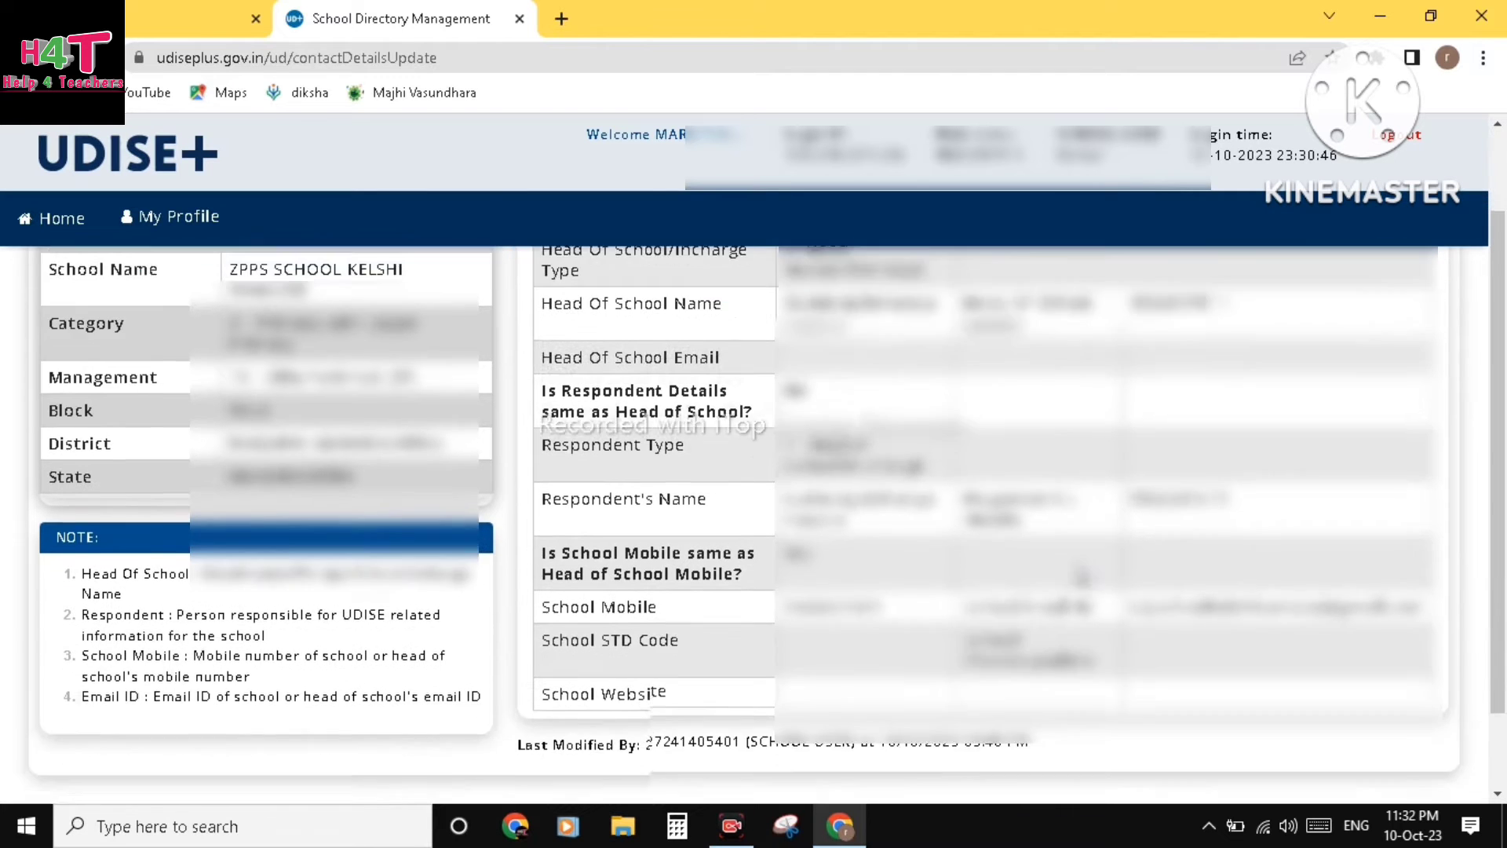
pyautogui.scroll(-1, 1081, 578)
pyautogui.scroll(1, 1082, 578)
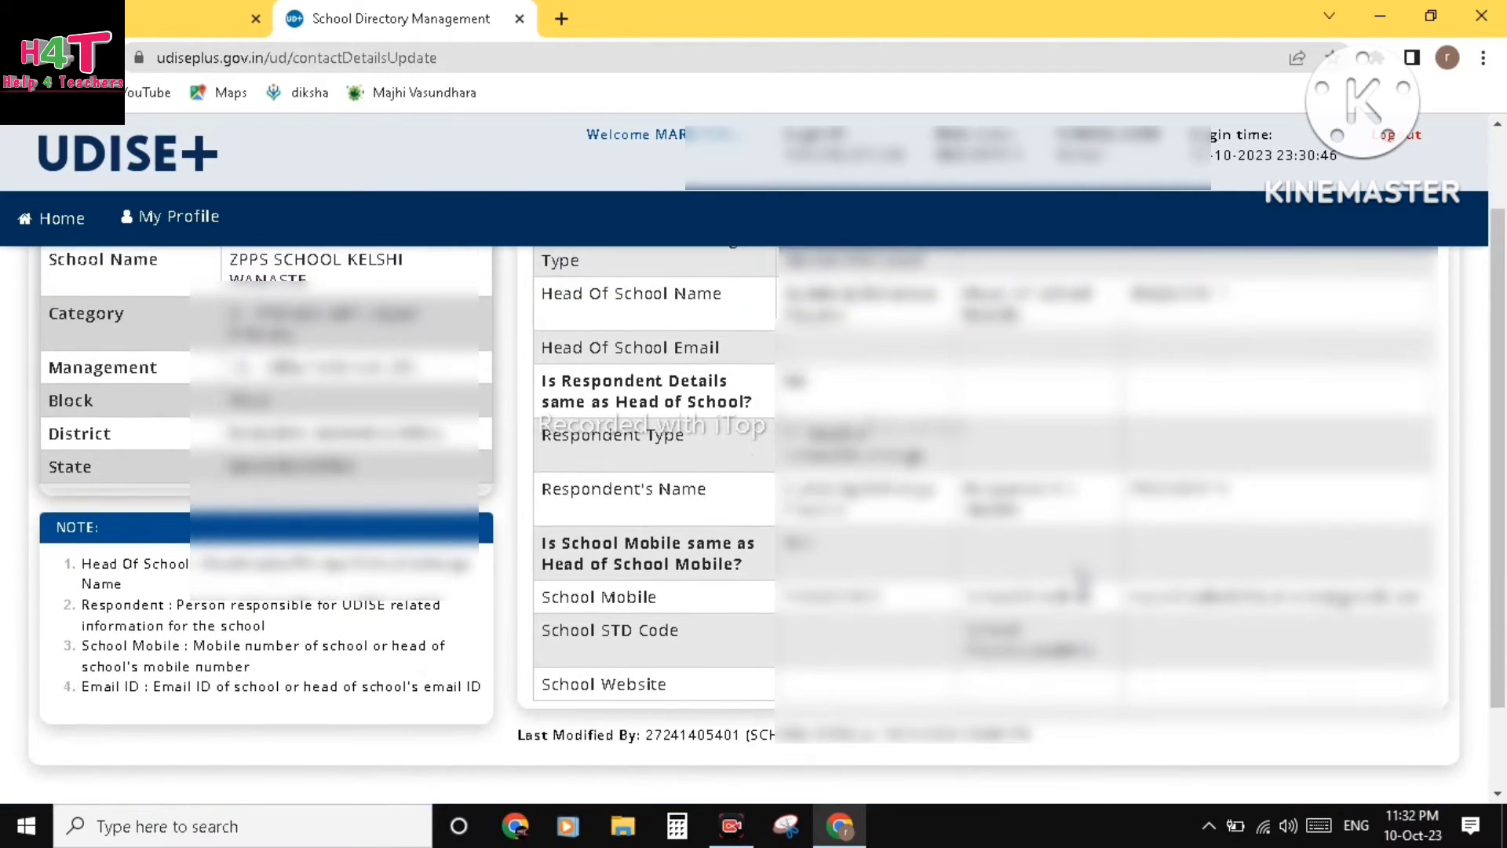
pyautogui.scroll(1, 1082, 579)
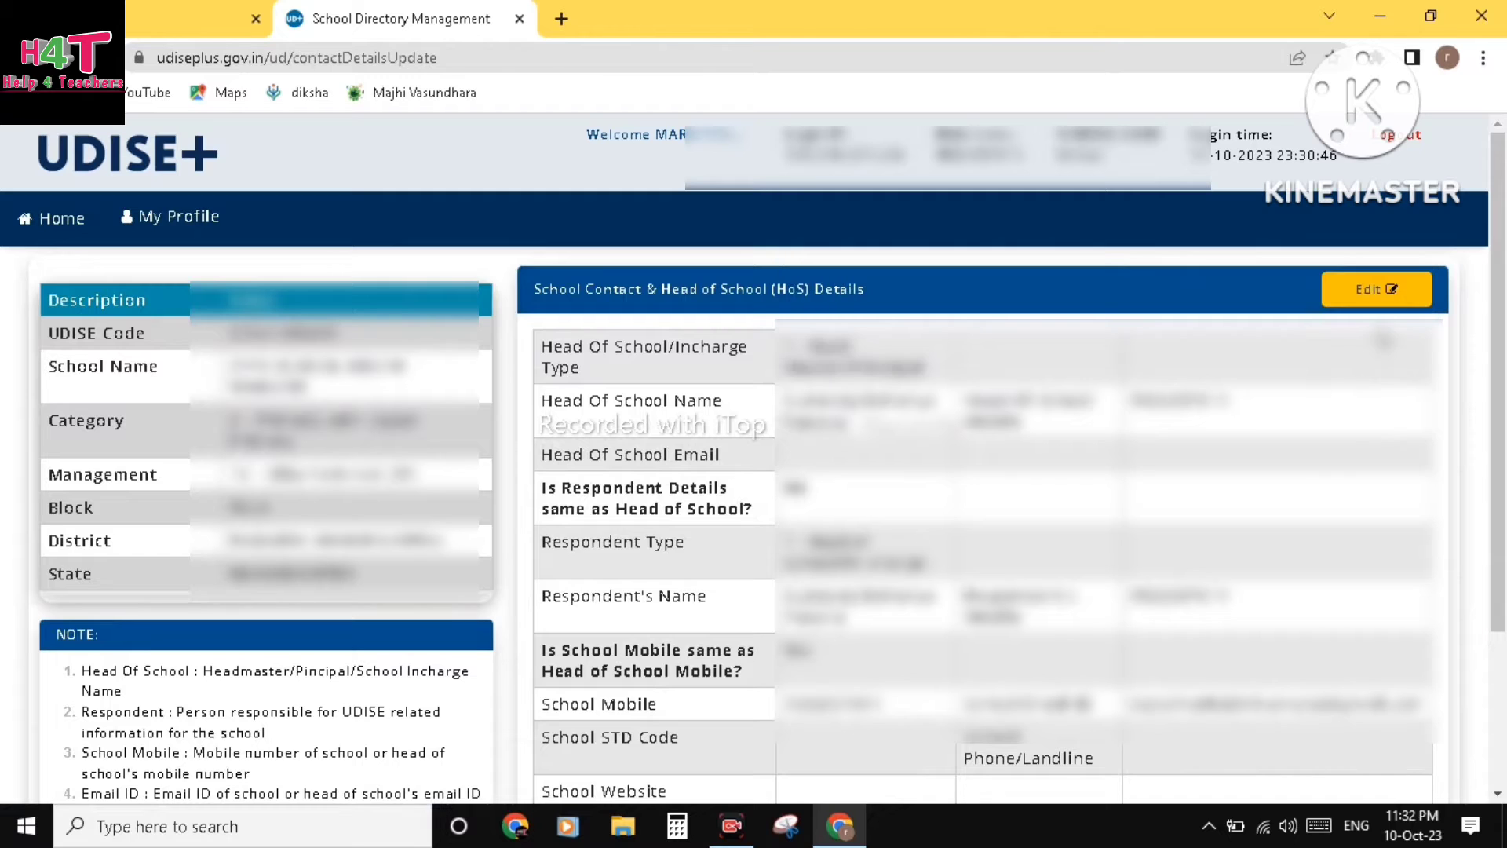
# Open the School Contact & Head of School details for editing and examine the head, respondent, mobile and email fields
pyautogui.click(1375, 290)
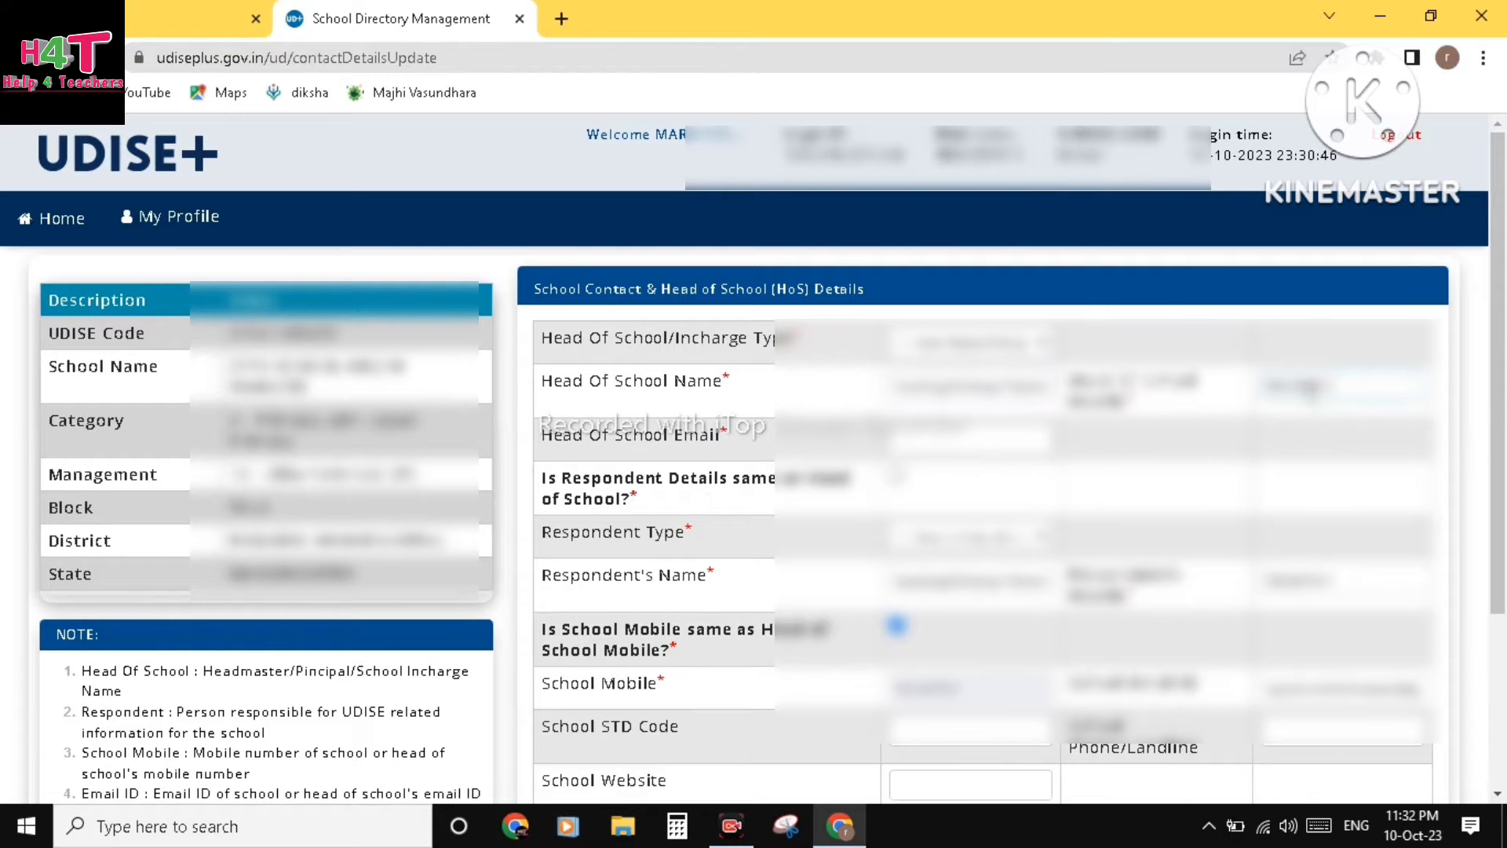
pyautogui.scroll(-1, 1288, 471)
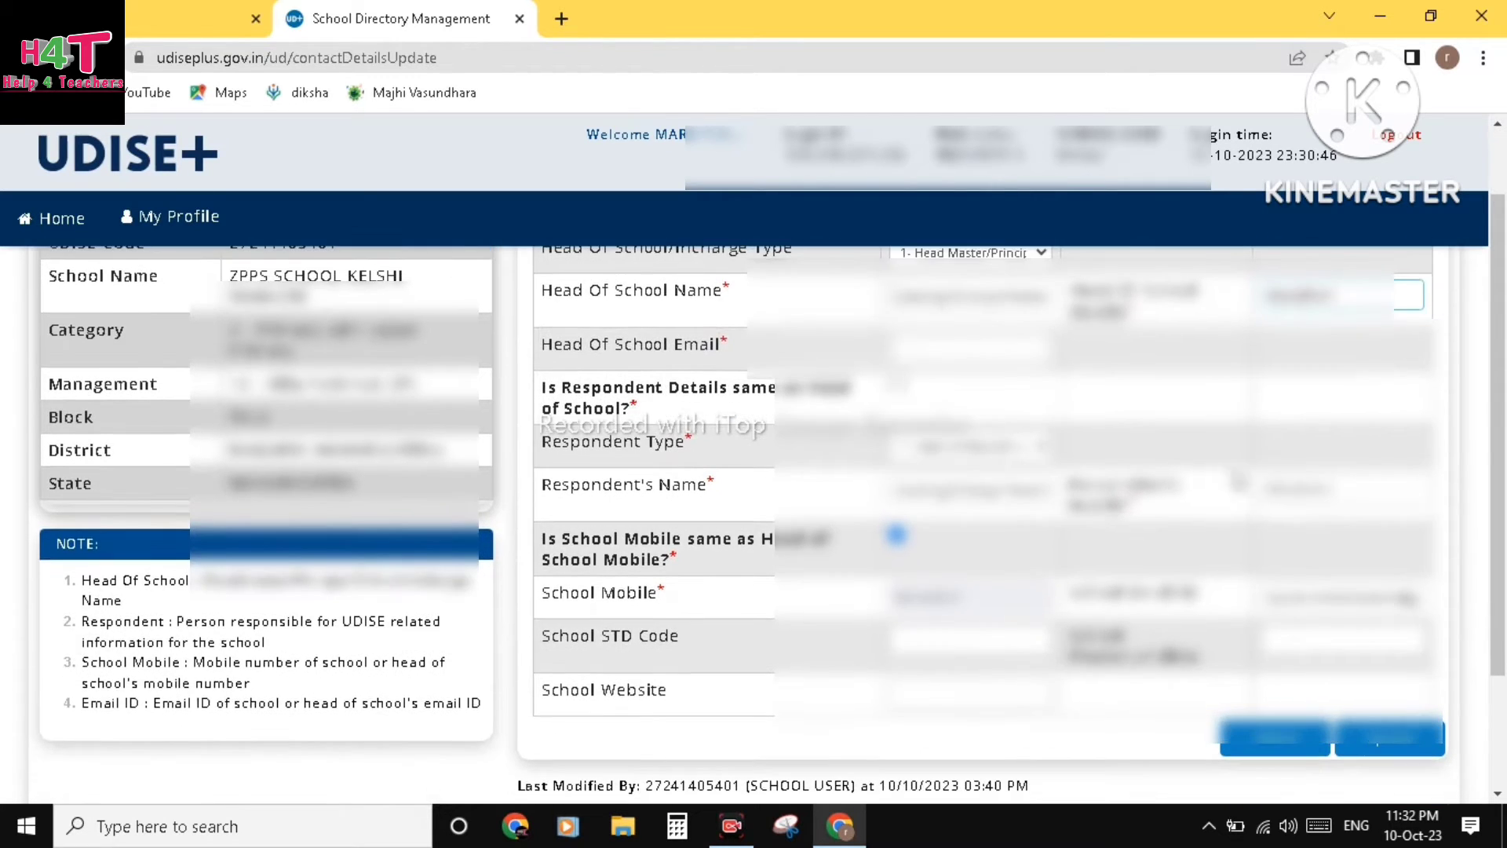
pyautogui.scroll(-1, 1279, 473)
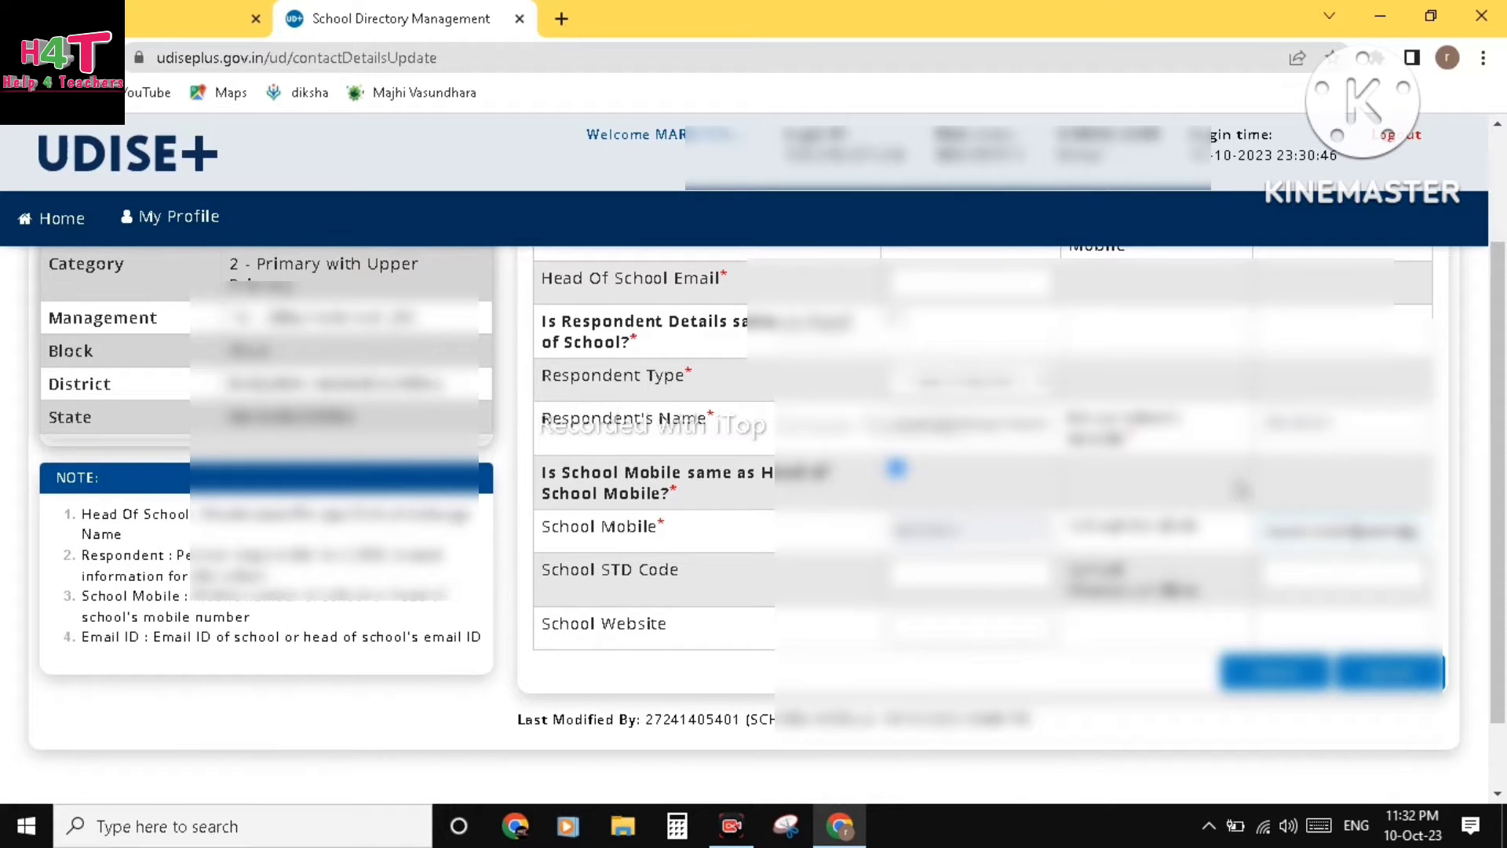
pyautogui.scroll(2, 1240, 490)
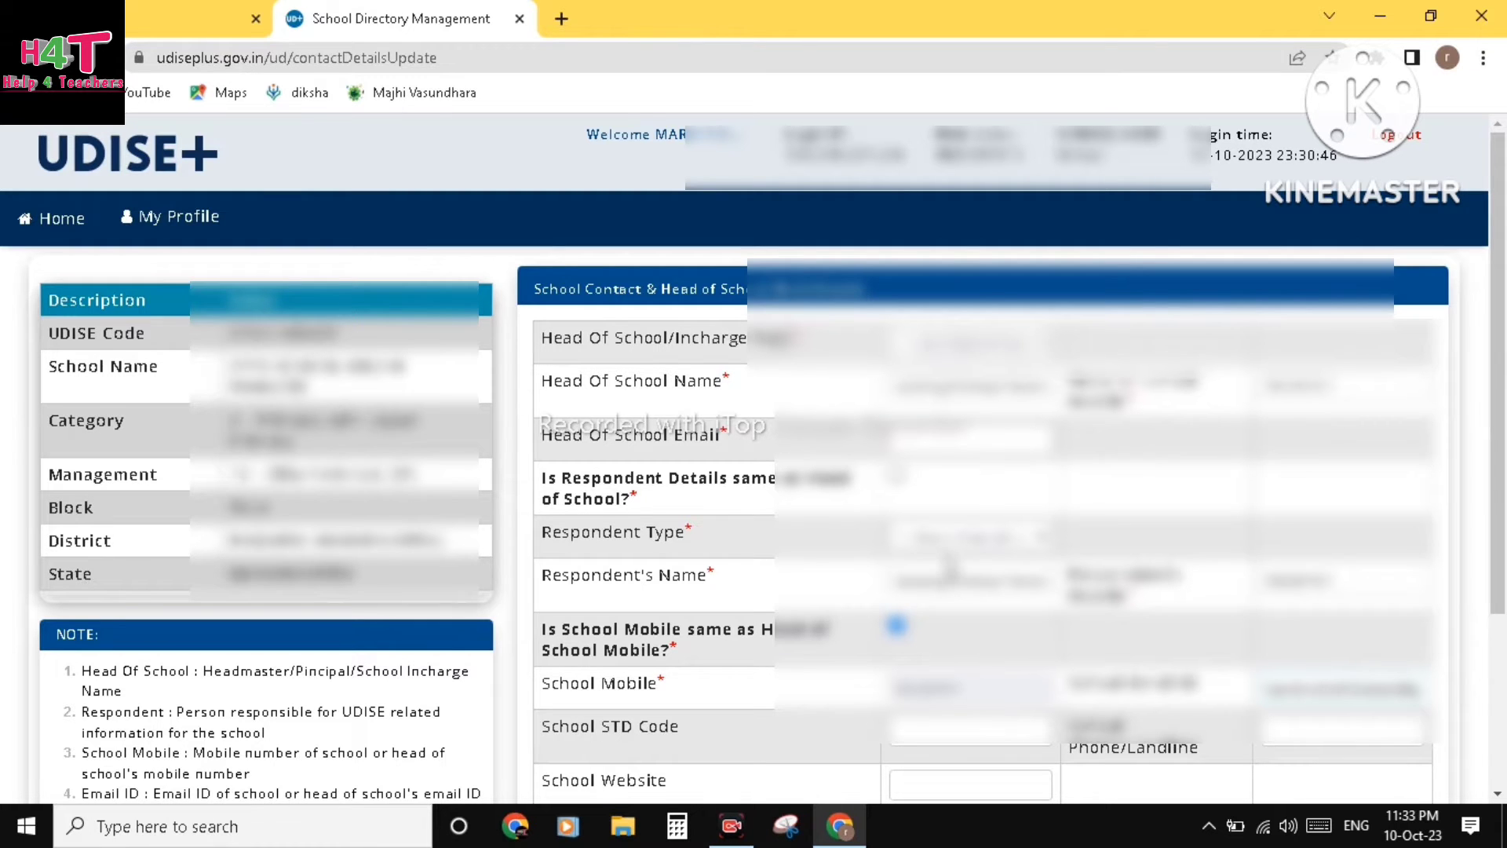
pyautogui.scroll(-3, 950, 566)
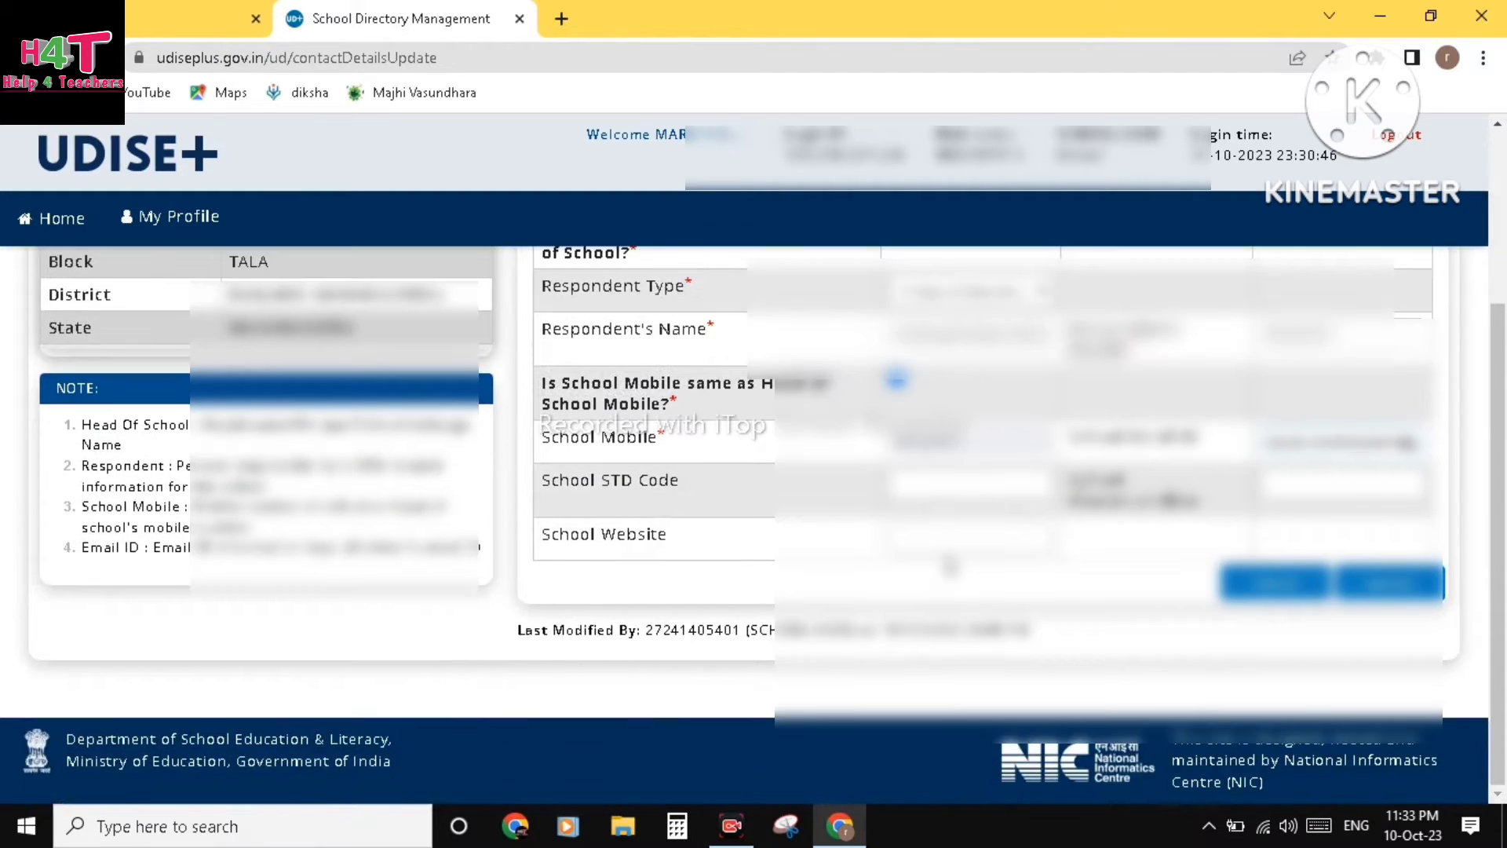
pyautogui.scroll(3, 1028, 402)
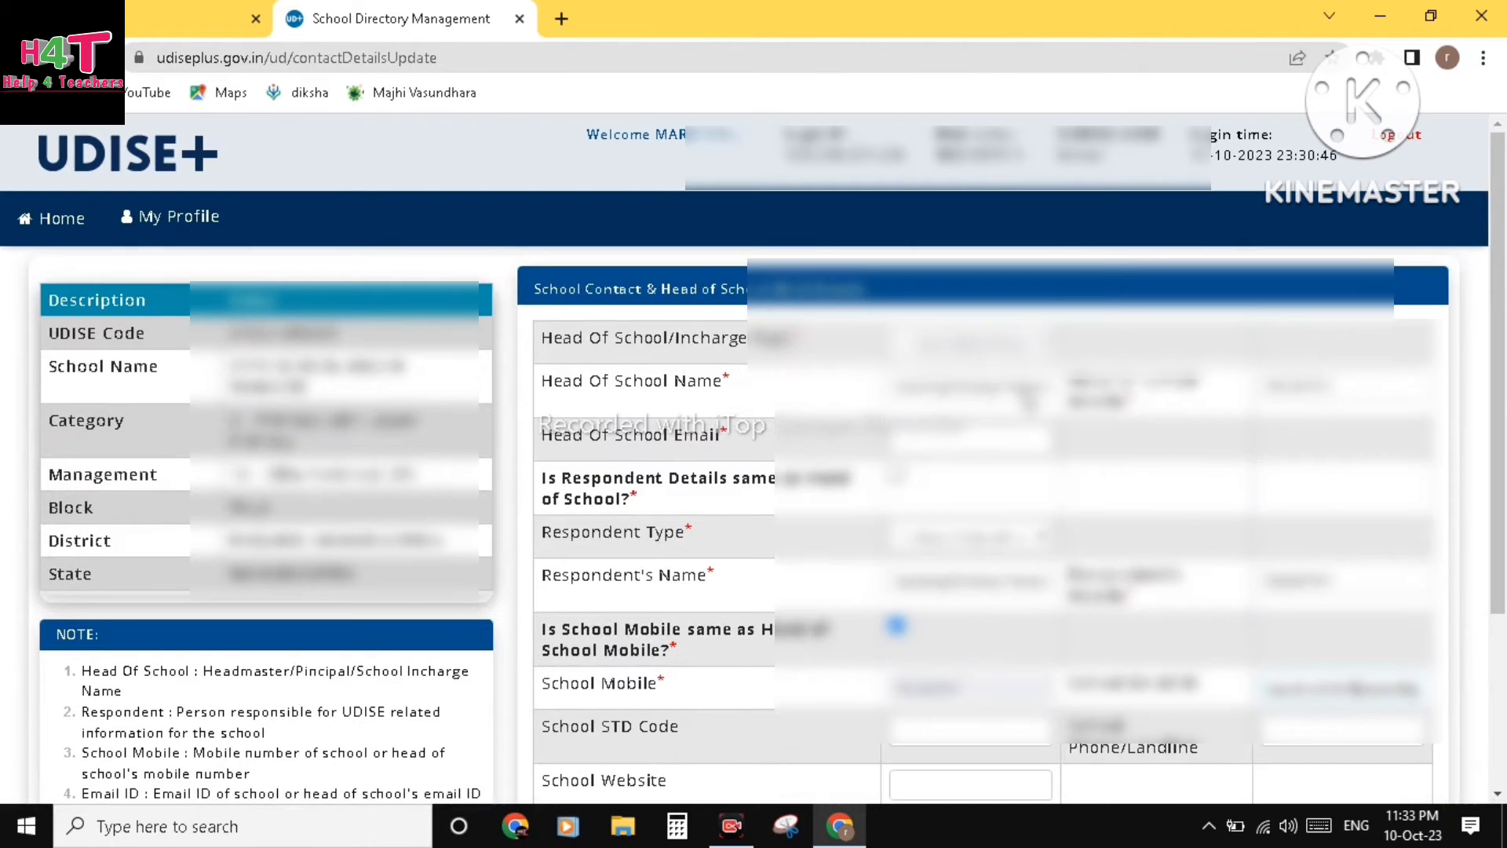
pyautogui.scroll(-2, 1075, 463)
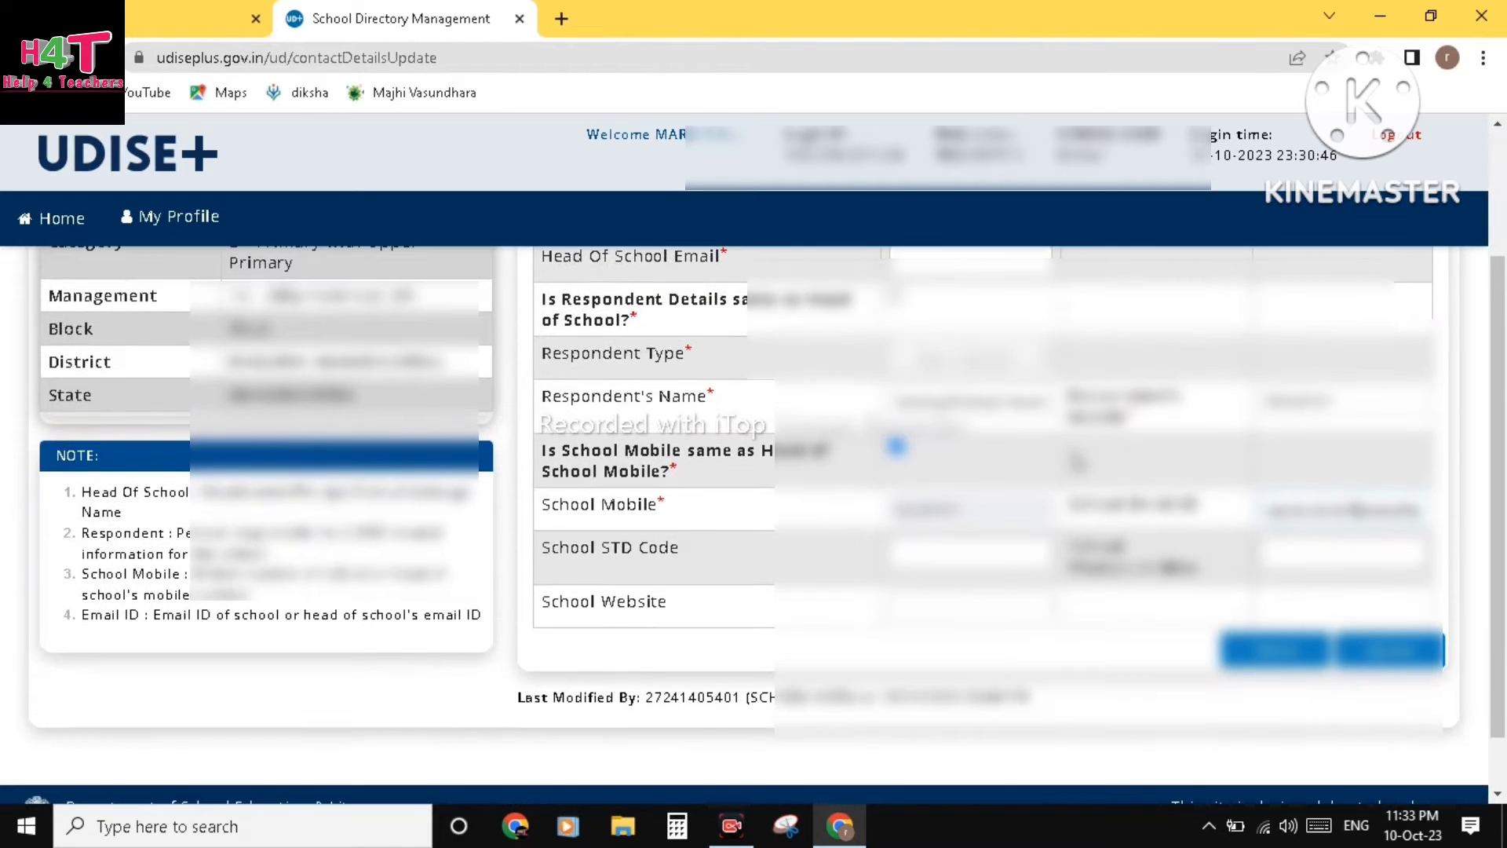
pyautogui.scroll(3, 981, 440)
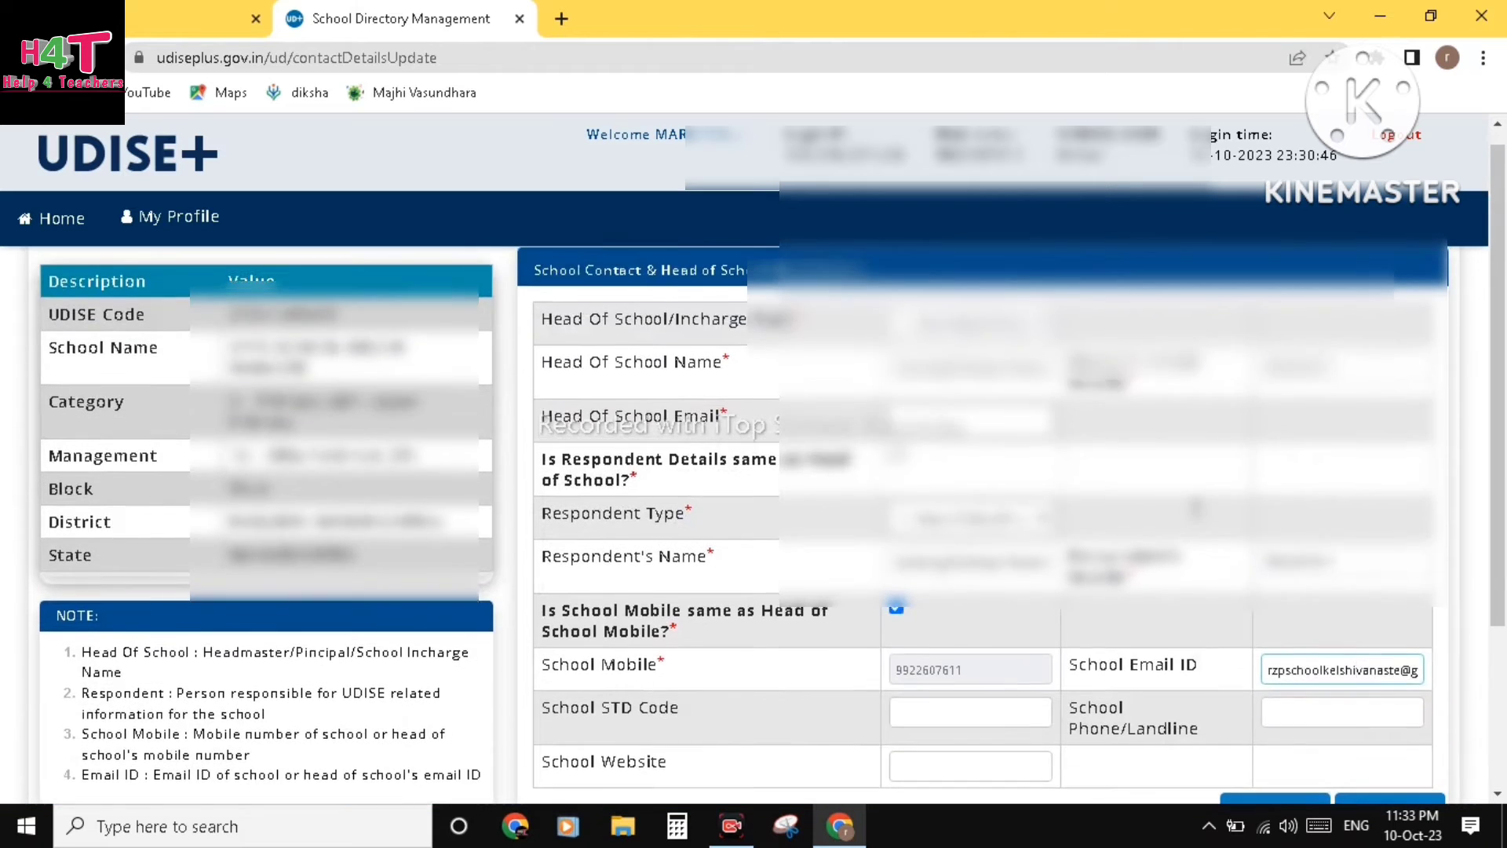
pyautogui.scroll(-4, 981, 439)
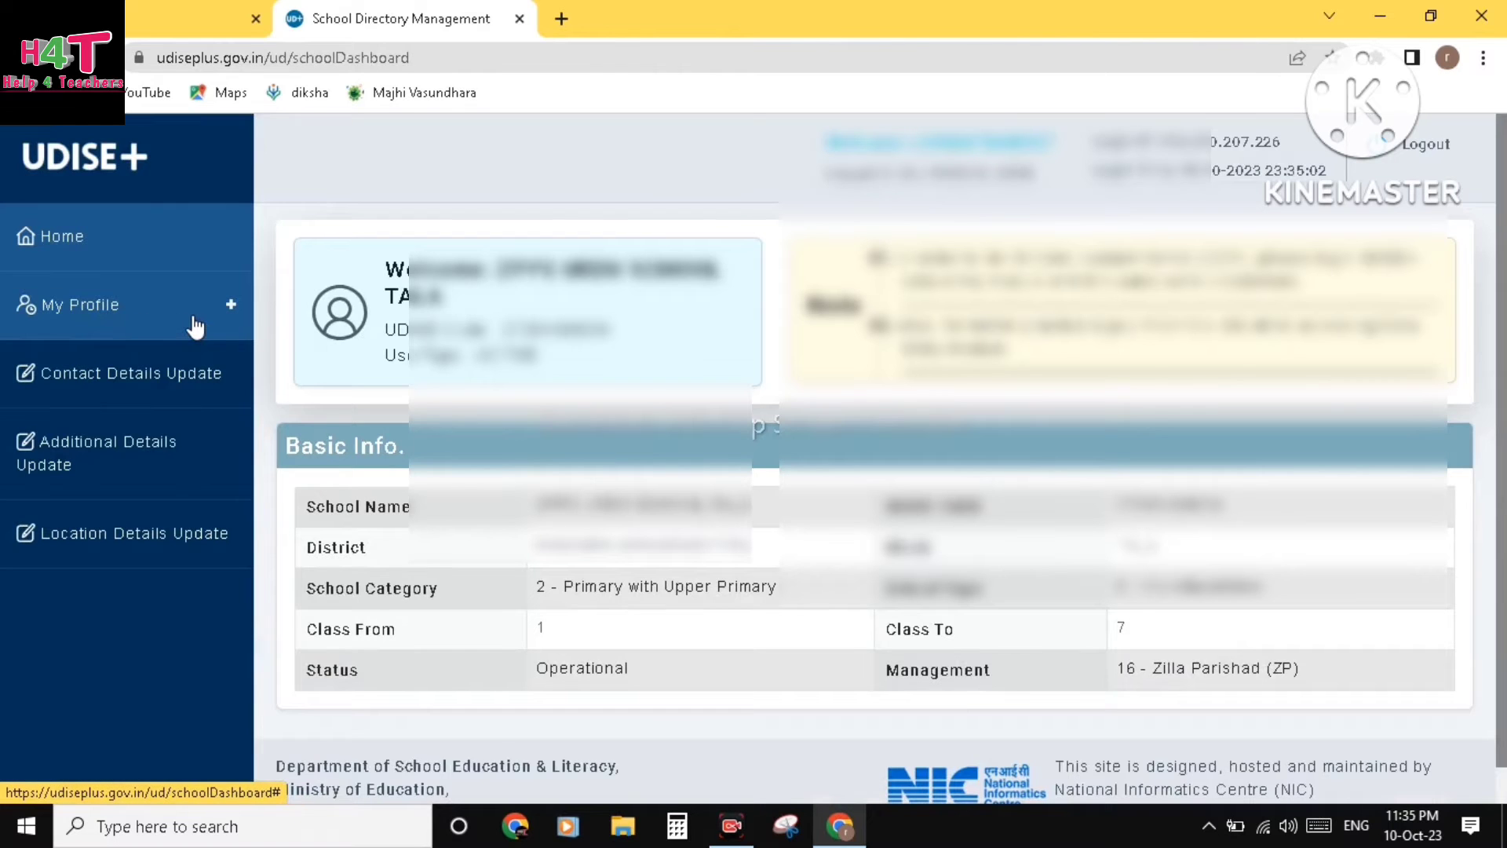
# View the Change Password and Additional Details Update pages, returning to the school dashboard
pyautogui.click(195, 326)
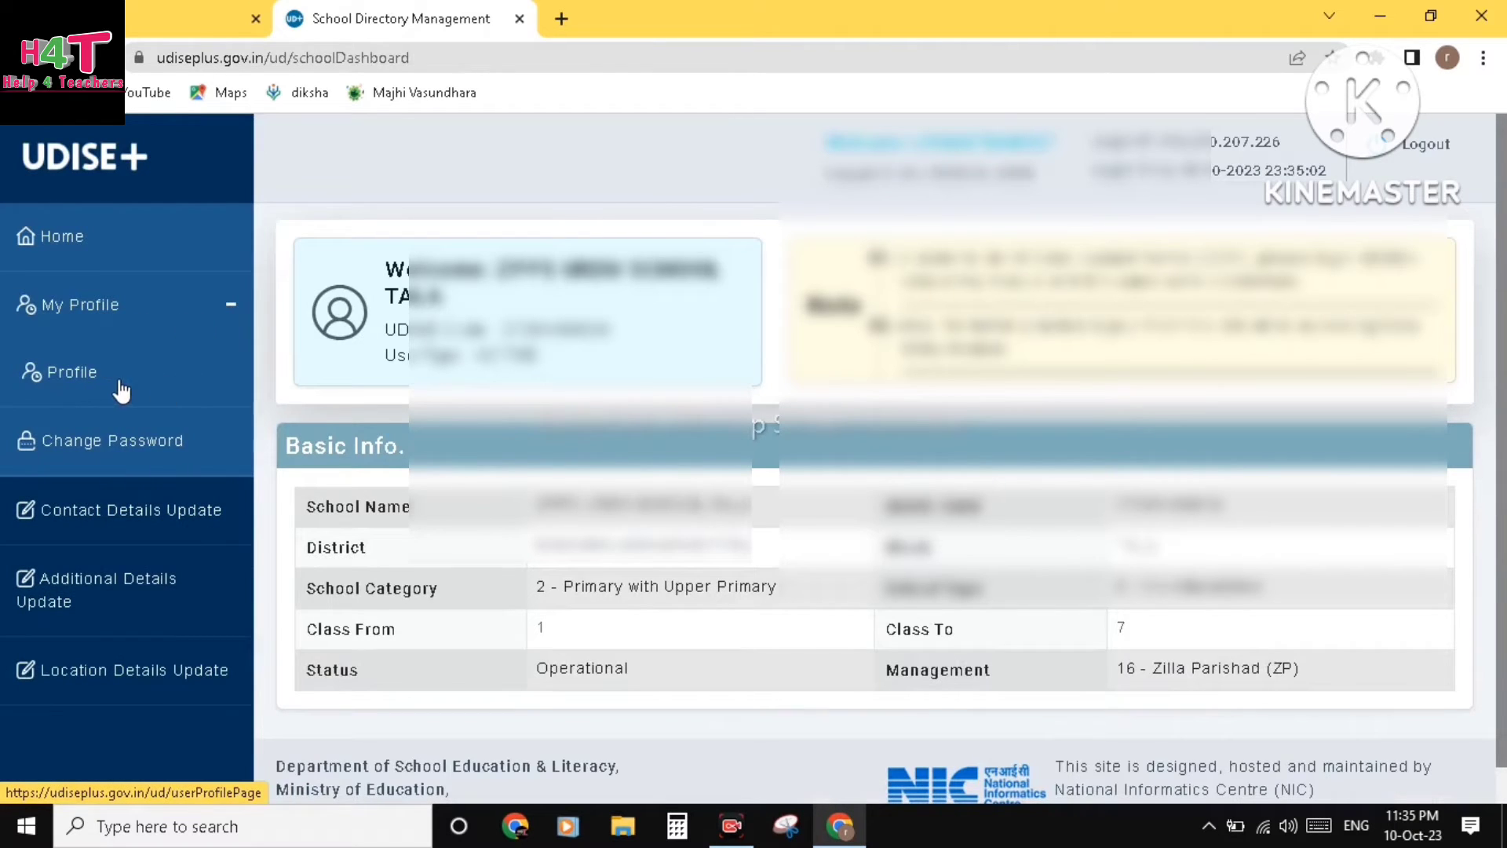
pyautogui.click(161, 455)
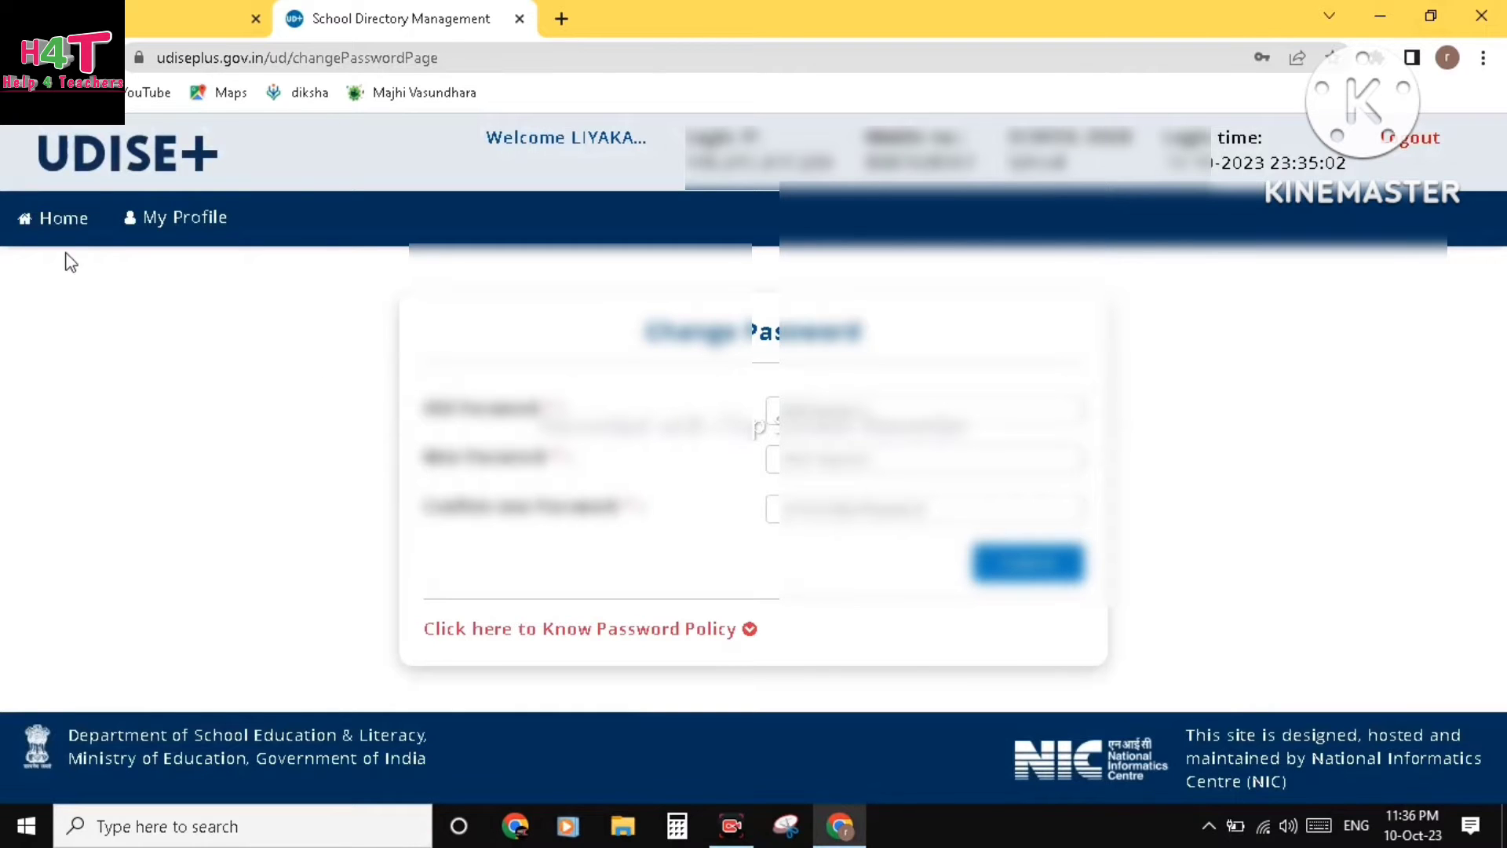
pyautogui.click(66, 224)
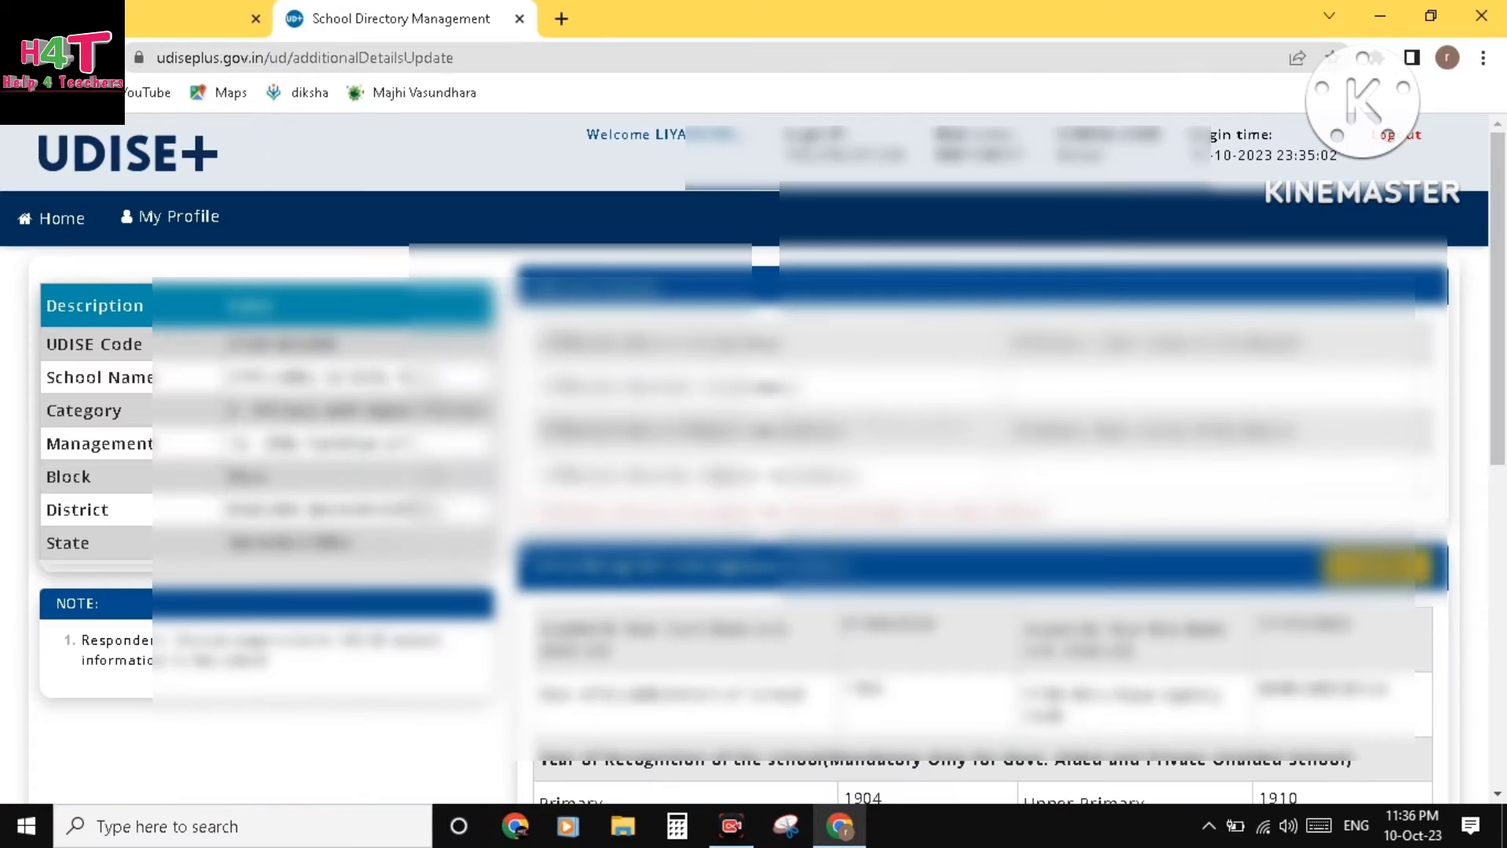
pyautogui.click(52, 223)
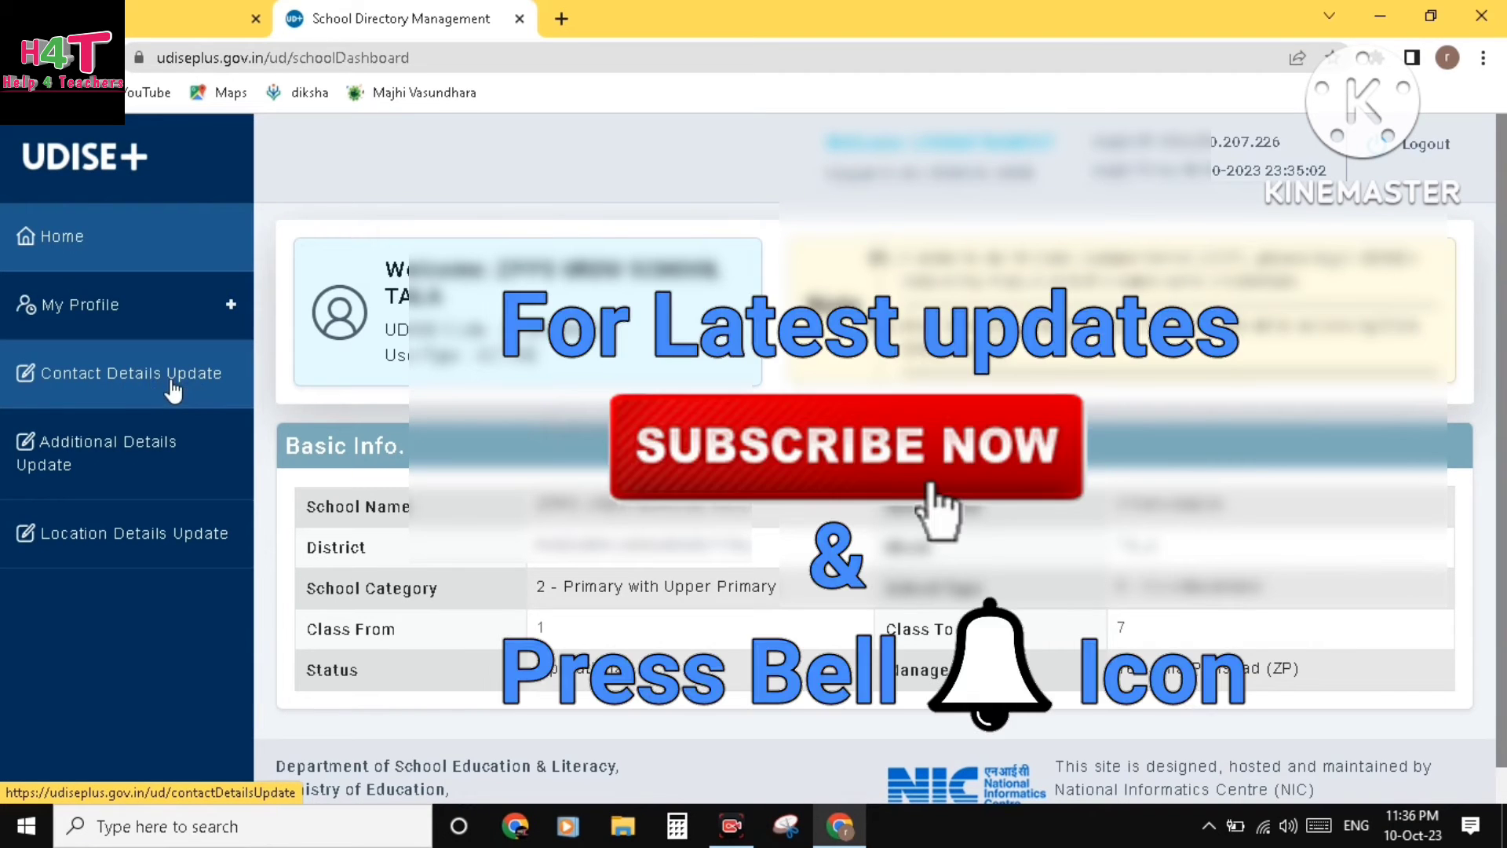
# Log out of School Directory Management and close its page
pyautogui.click(209, 318)
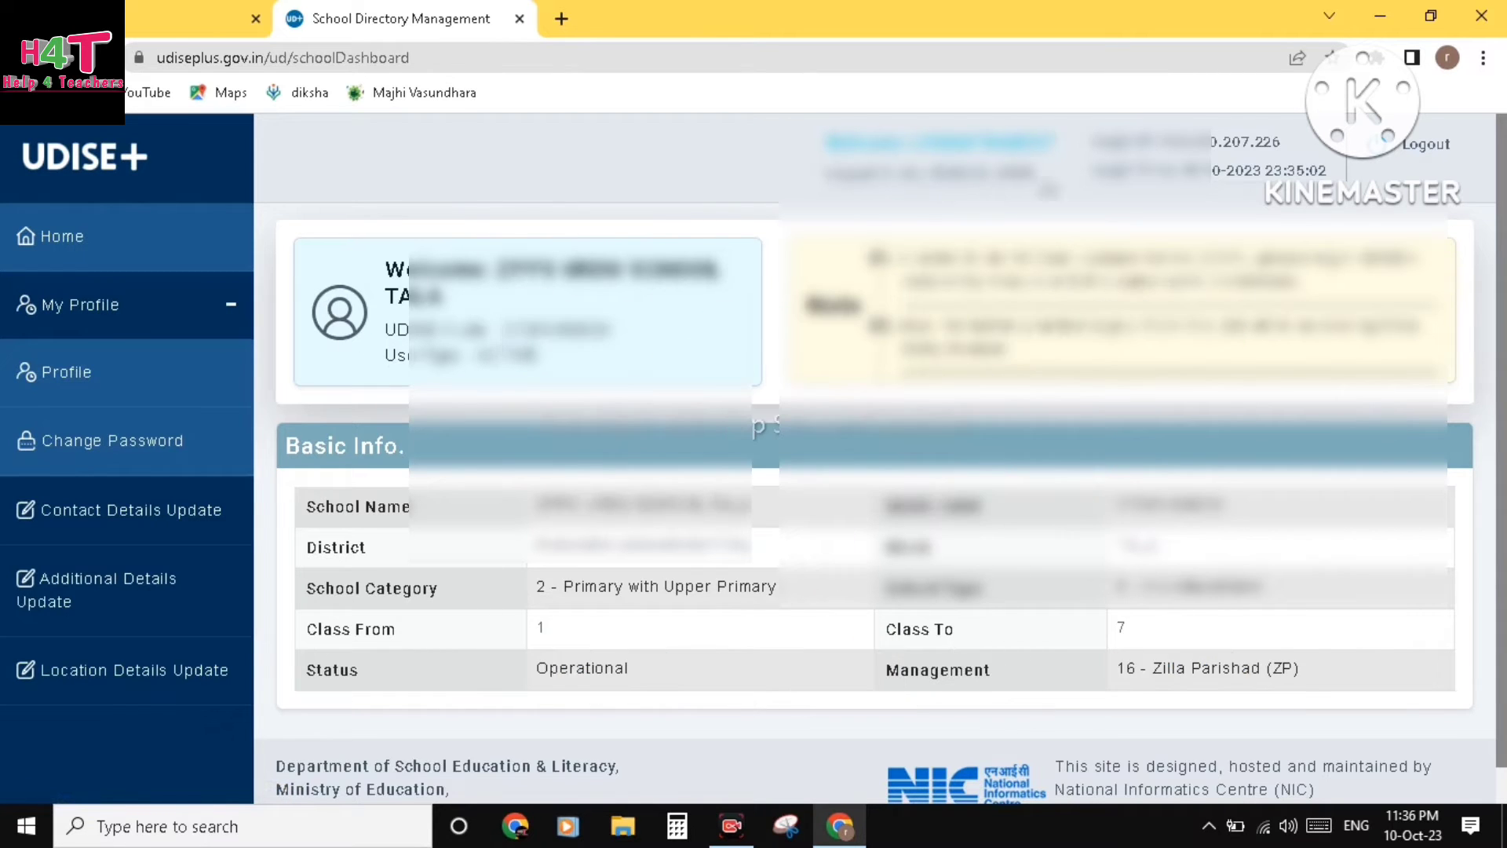
pyautogui.click(1424, 147)
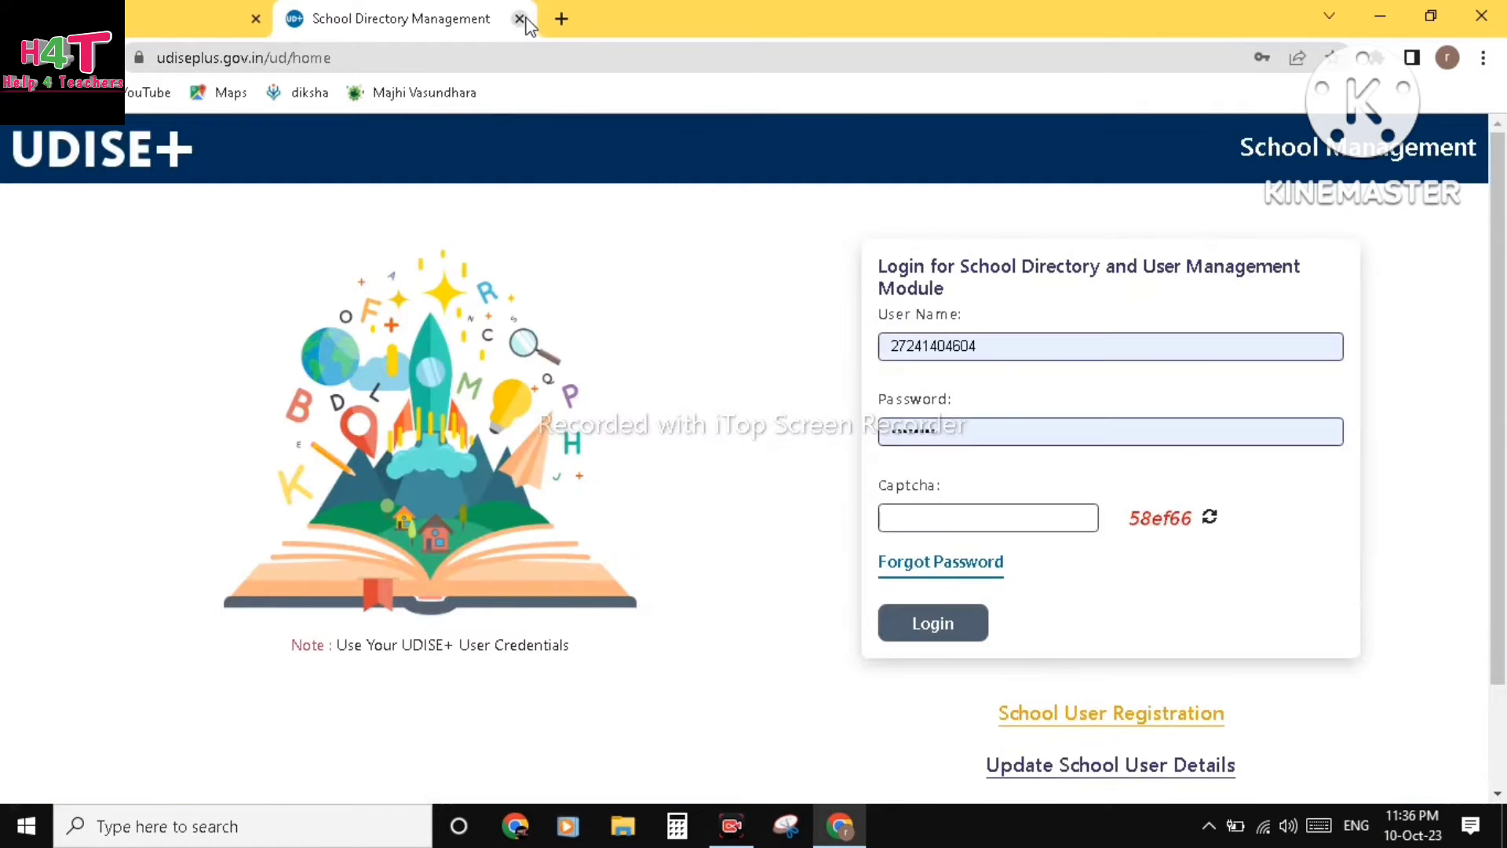
pyautogui.click(520, 19)
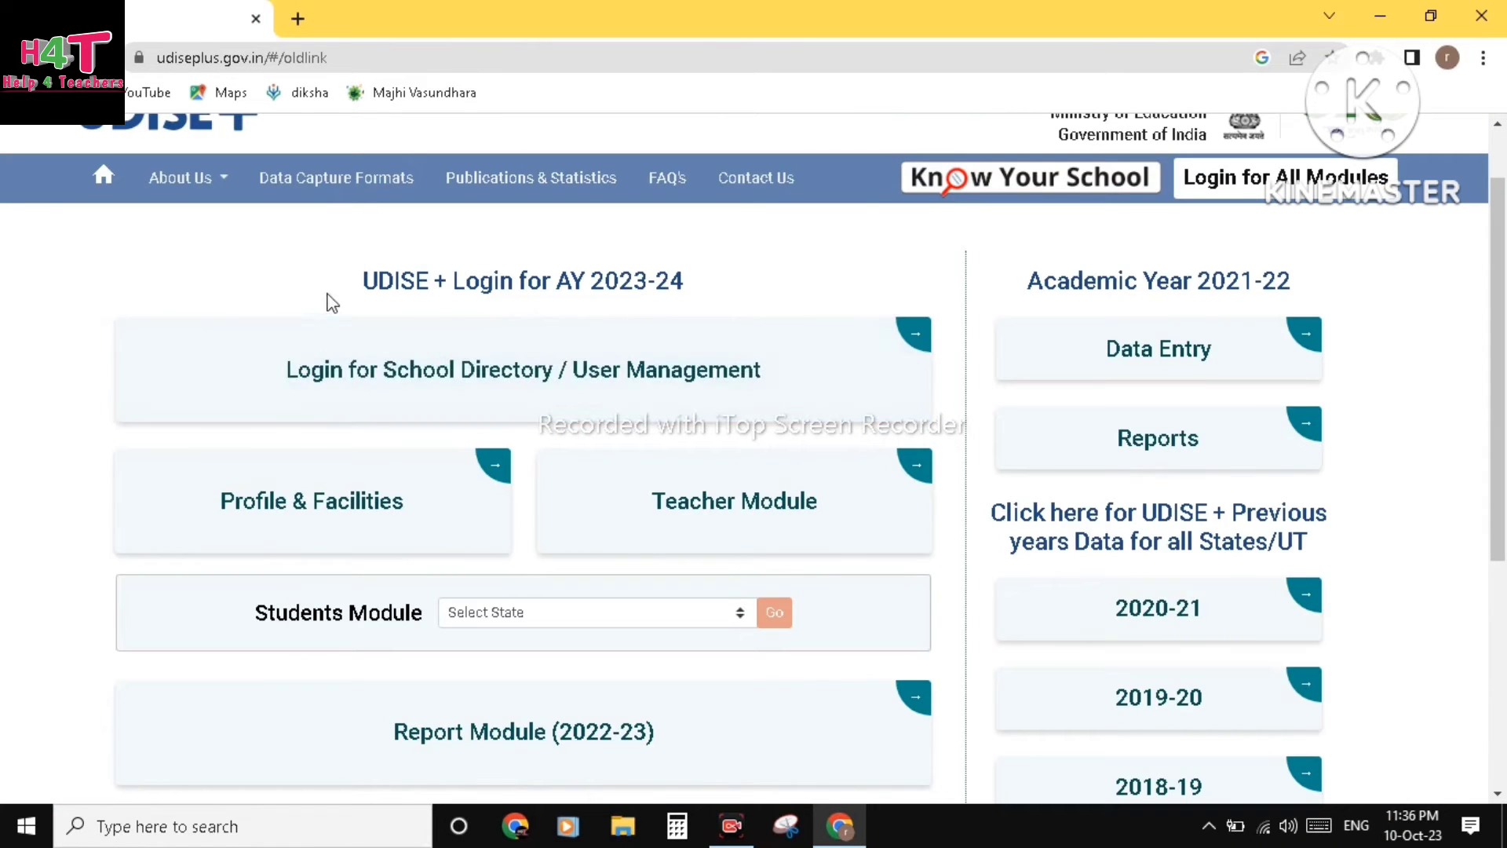
# Open the Profile & Facilities module for AY 2023-24 and download the prefilled DCF in English
pyautogui.click(341, 522)
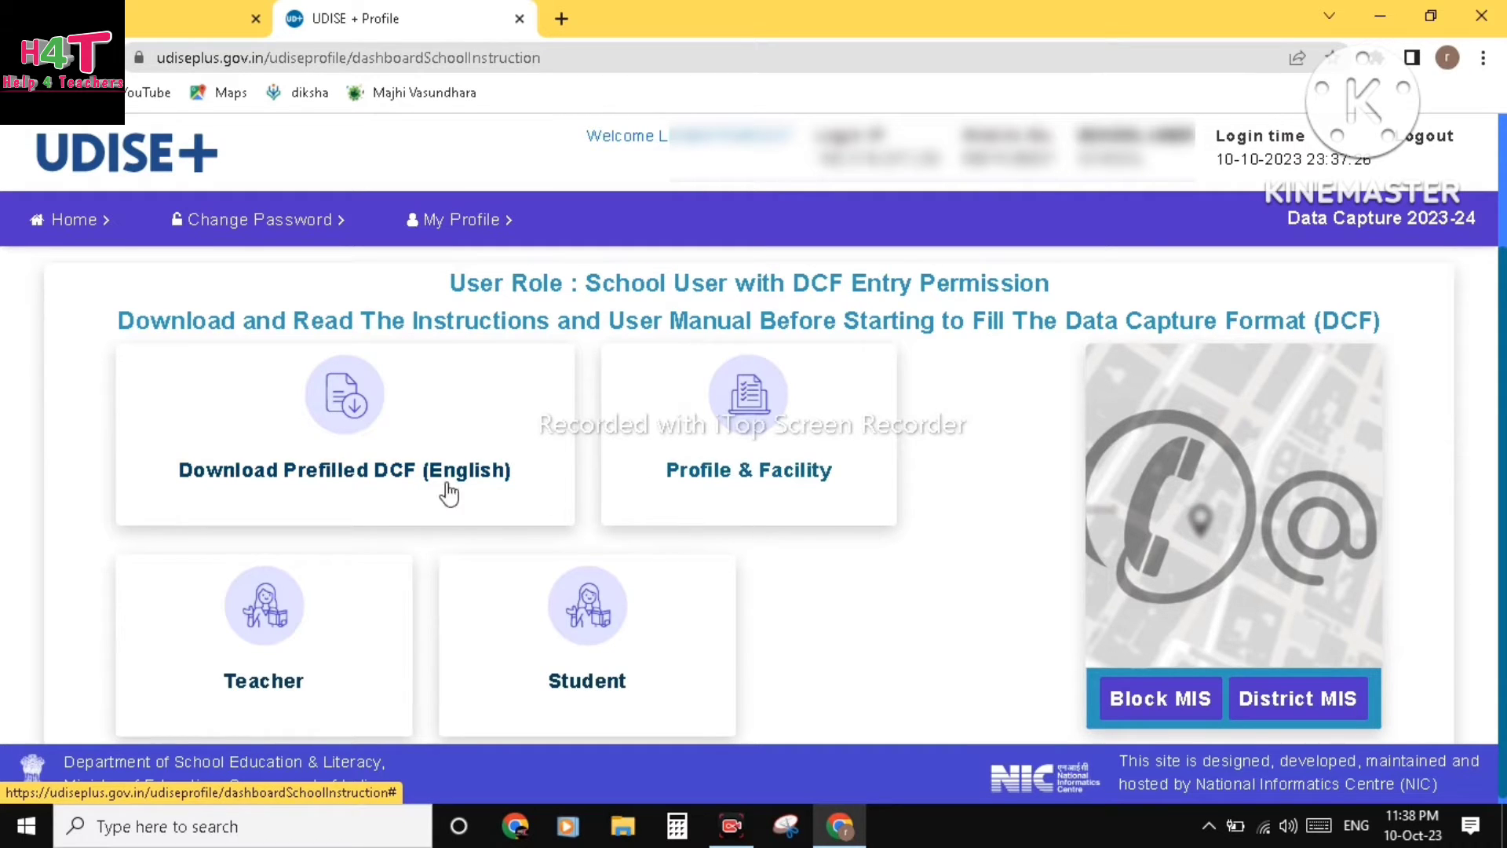
pyautogui.click(355, 472)
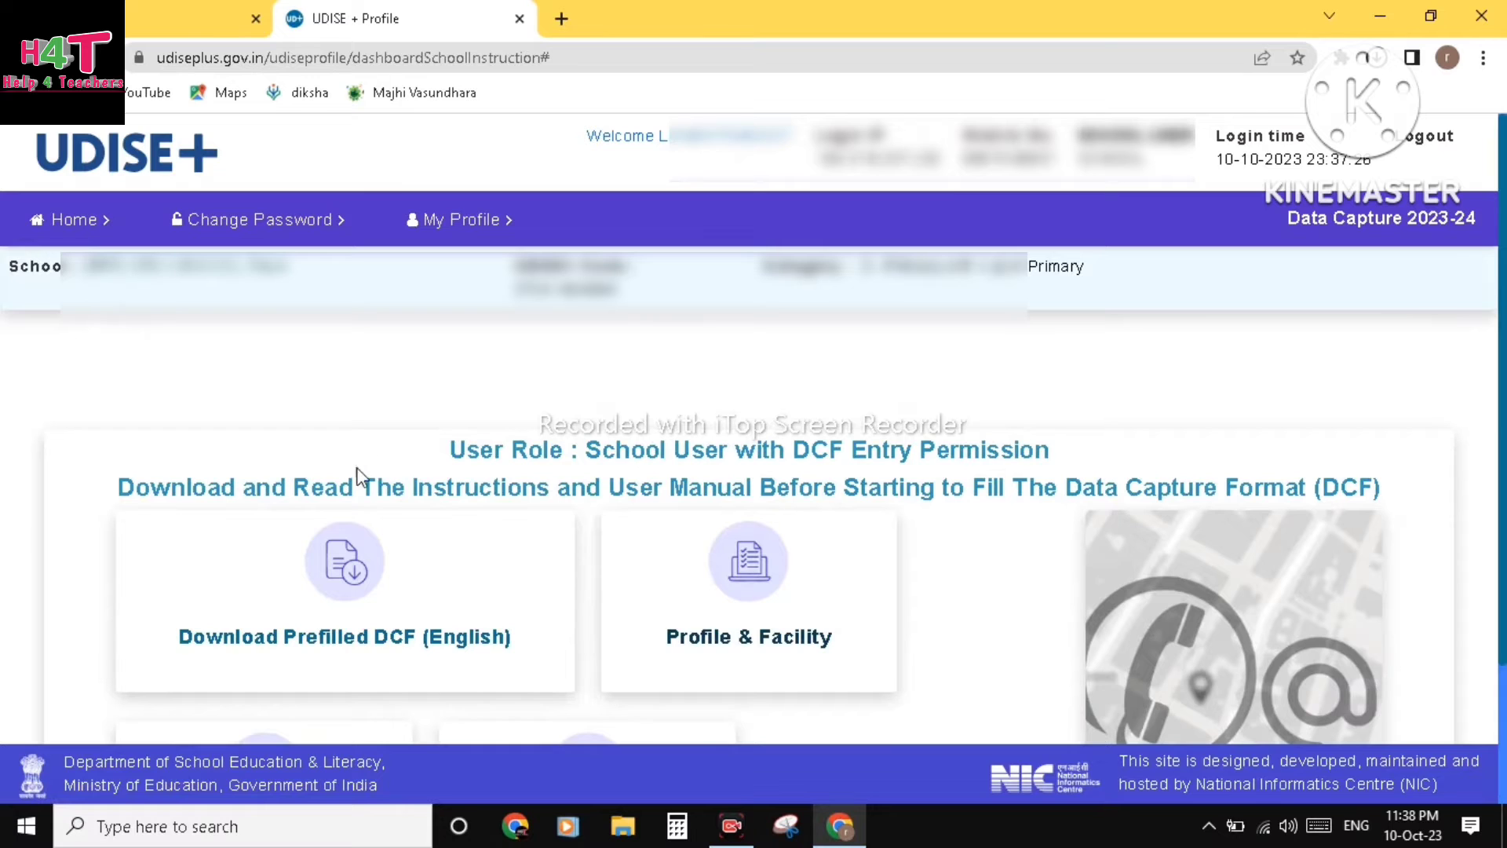
pyautogui.scroll(-1, 407, 579)
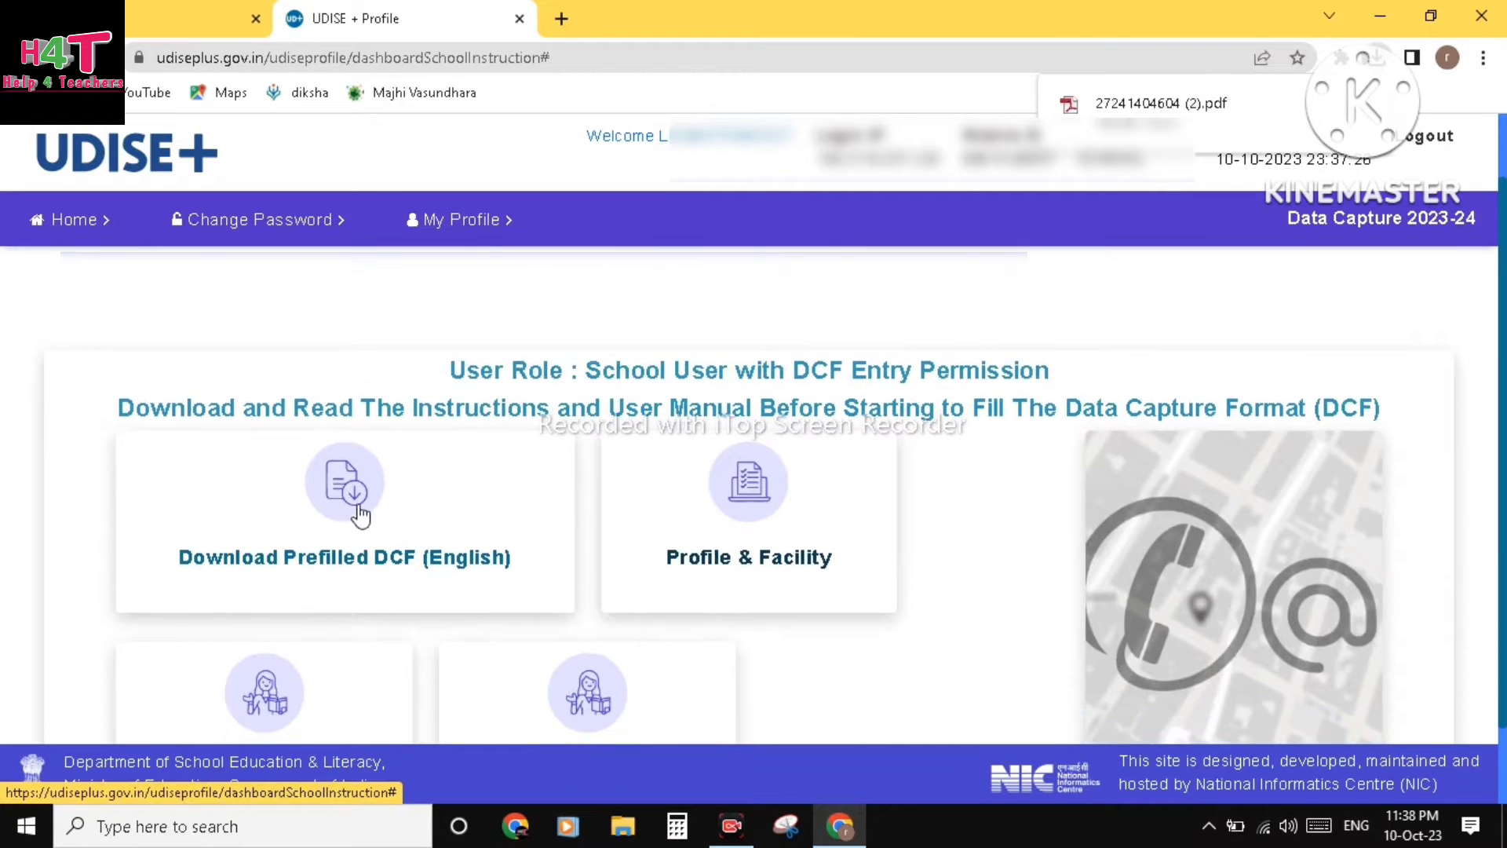
pyautogui.scroll(1, 357, 502)
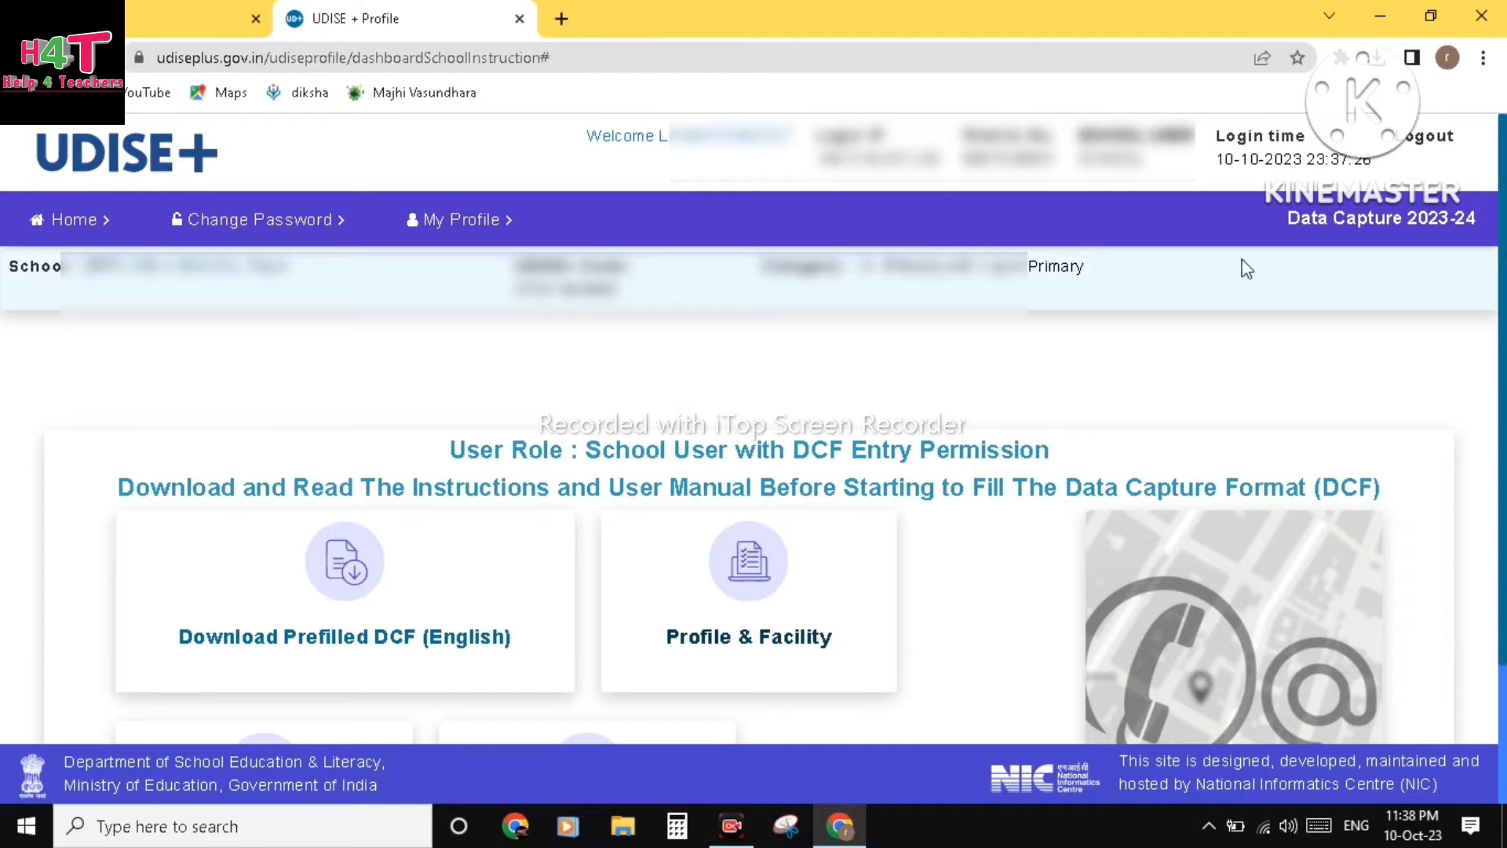
# Open the newly downloaded DCF PDF and review its cover page, section list and basic school profile
pyautogui.click(1379, 61)
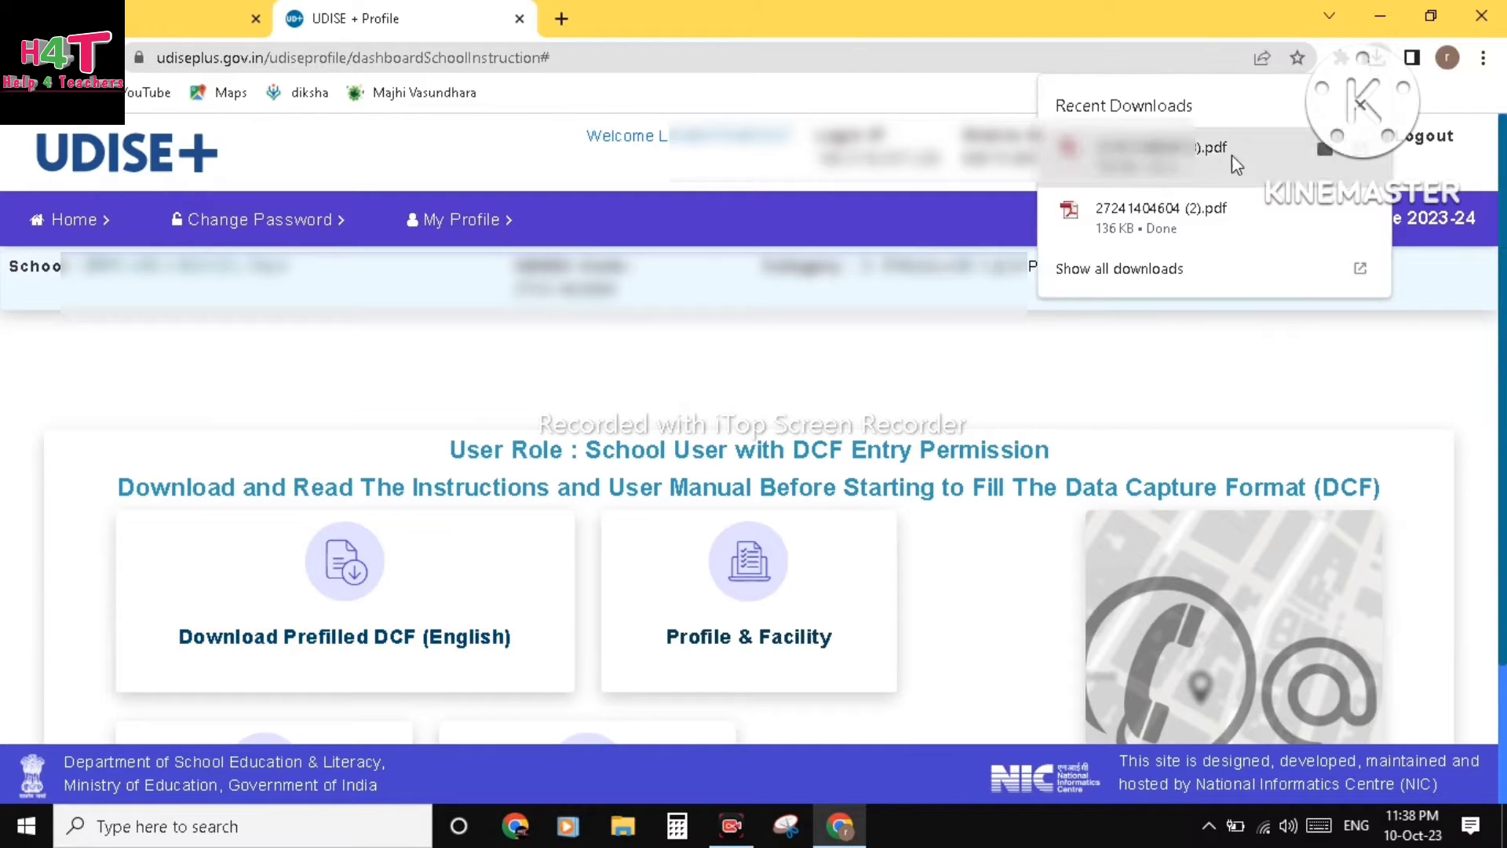
pyautogui.click(1178, 179)
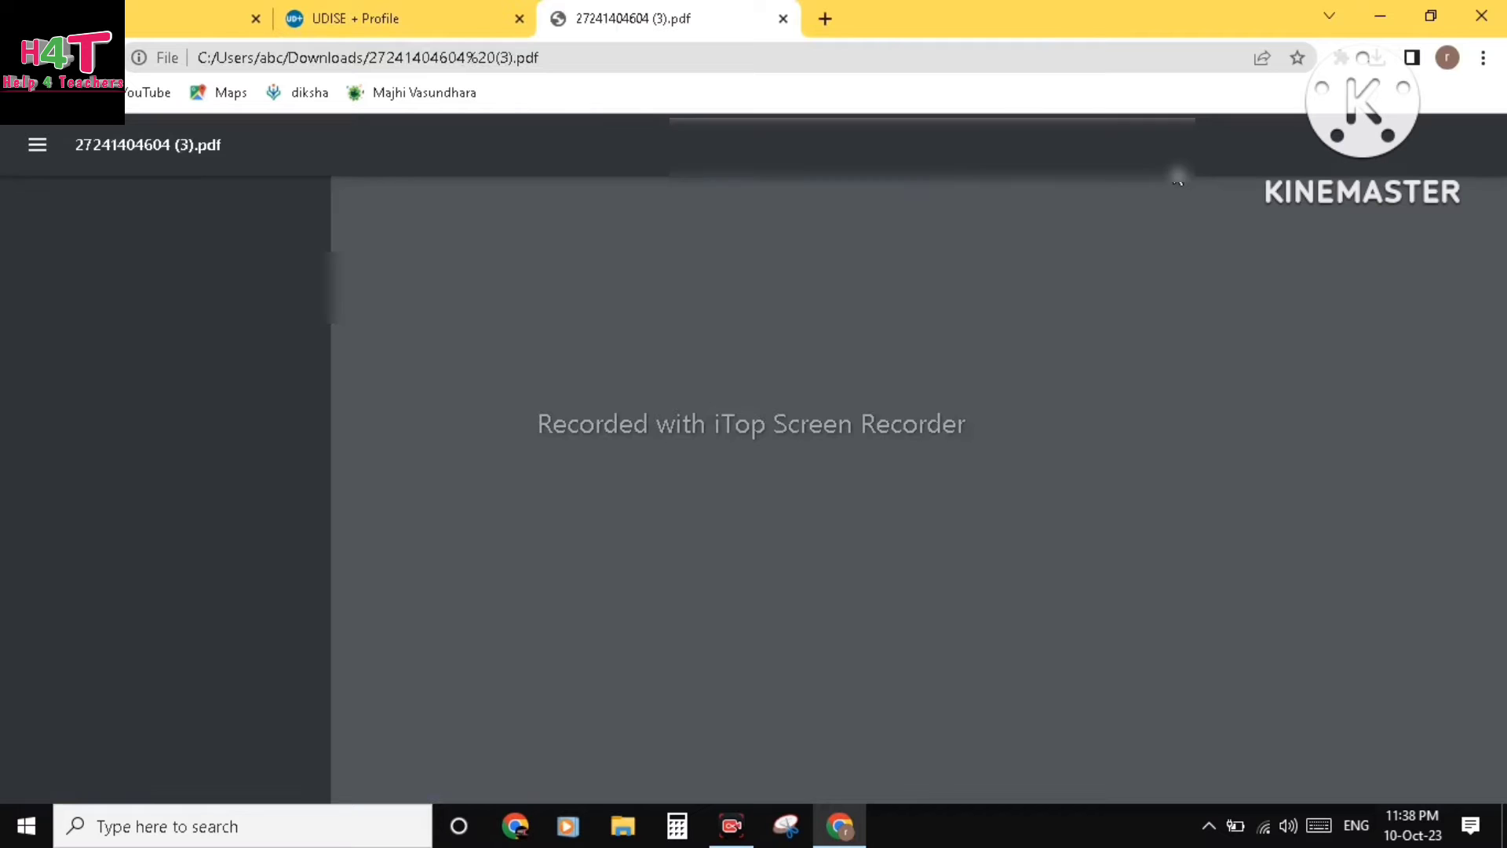
pyautogui.scroll(-4, 891, 372)
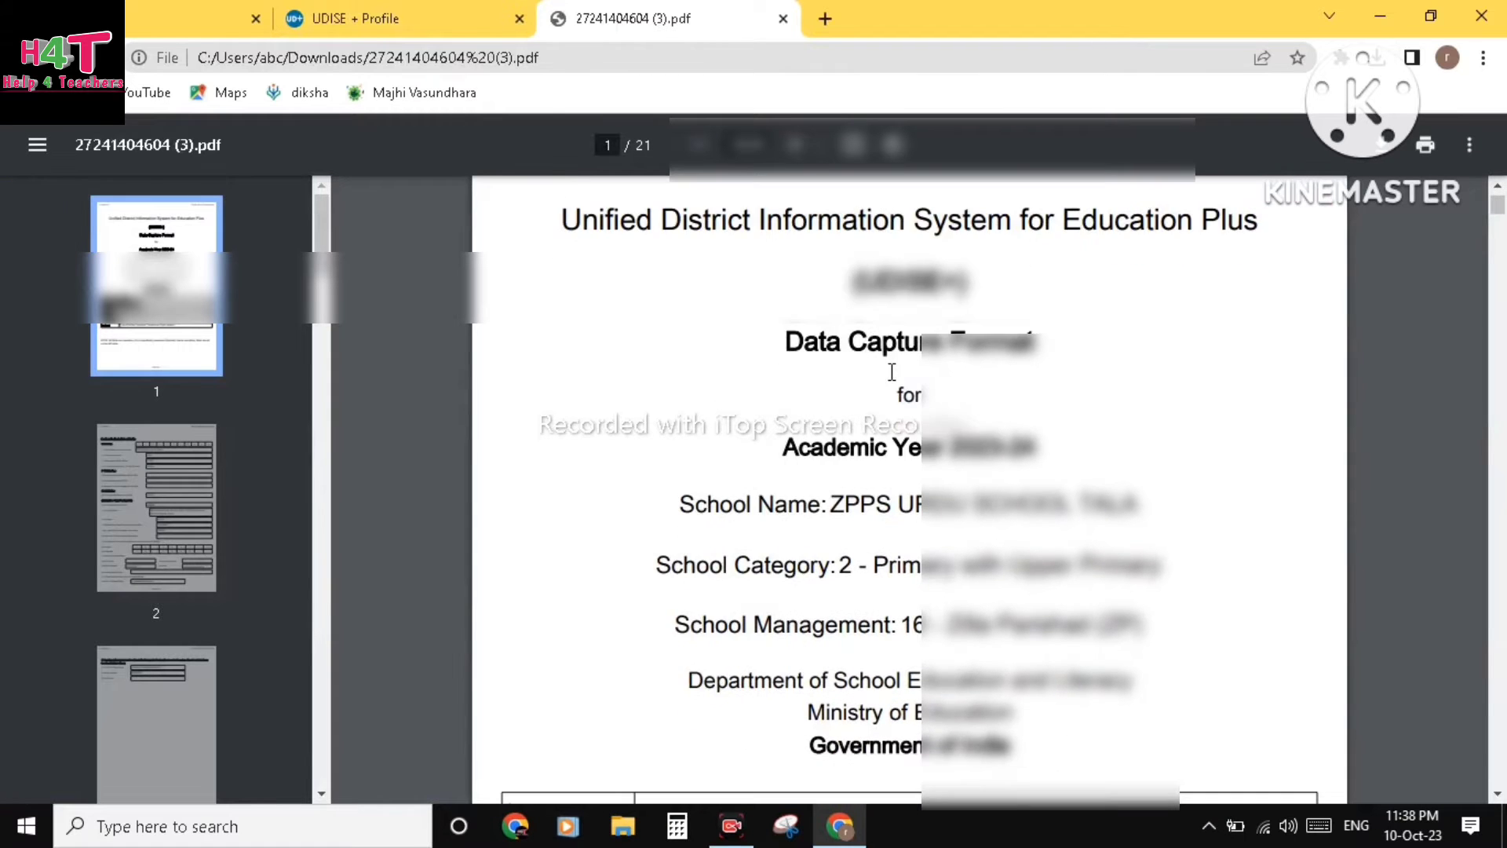
pyautogui.scroll(-10, 892, 372)
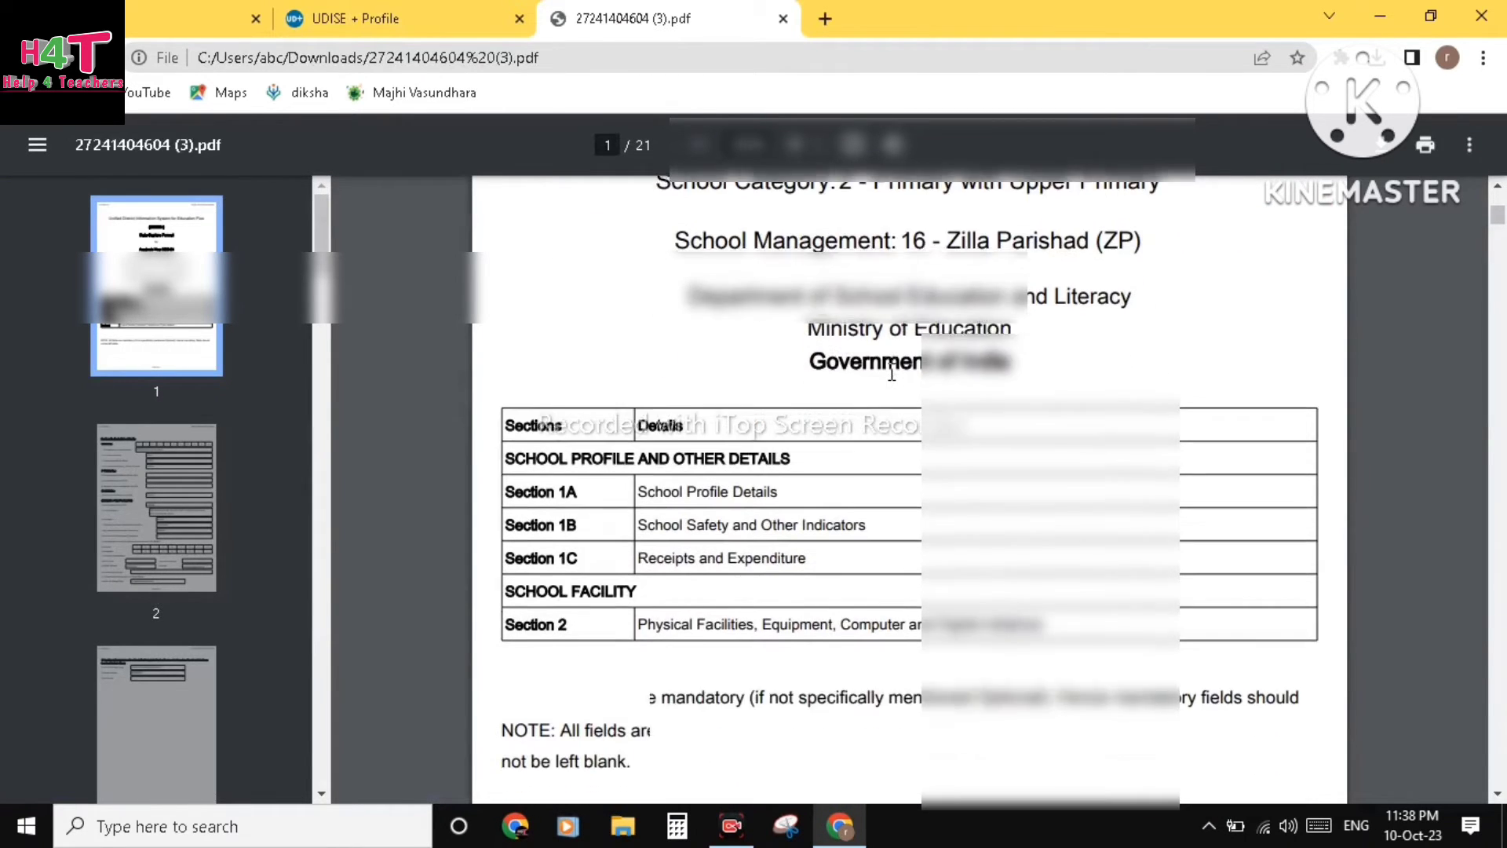
pyautogui.scroll(-8, 892, 372)
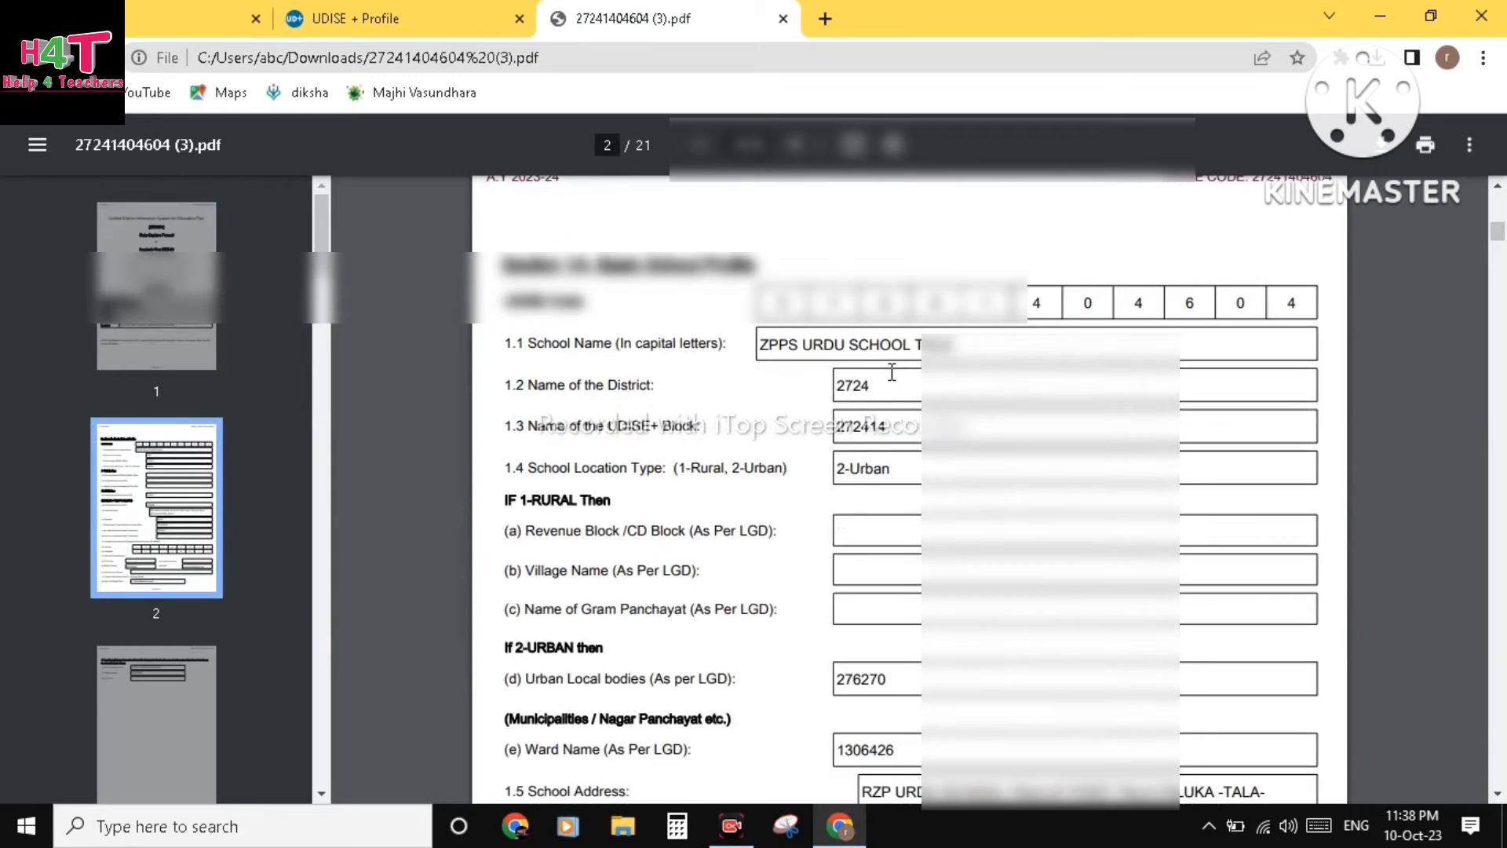
pyautogui.scroll(-4, 892, 370)
pyautogui.scroll(6, 892, 371)
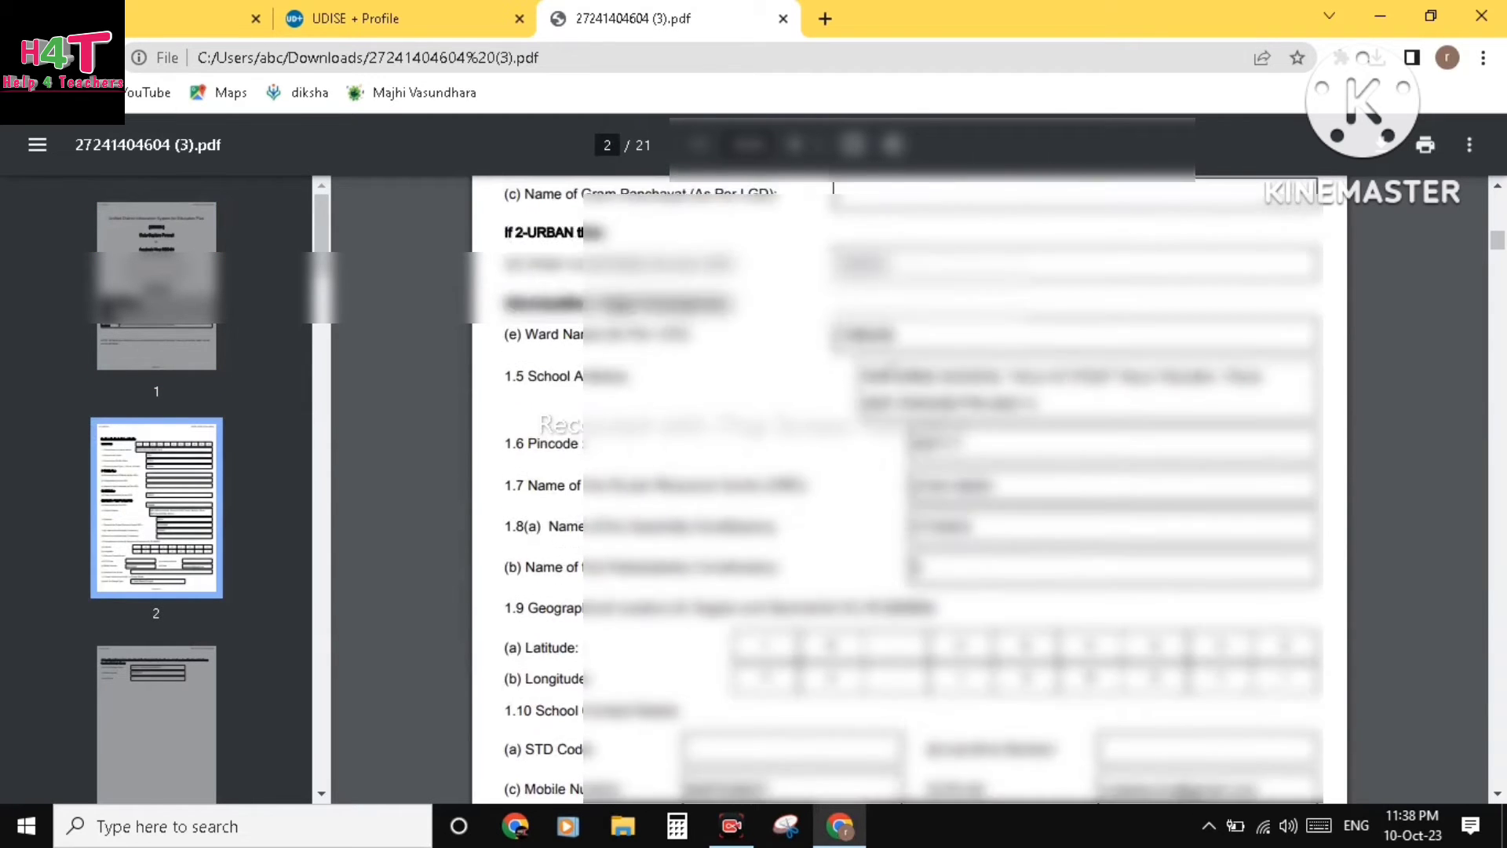
# Review the prefilled DCF's location, contact, management, category, class and affiliation details through page 5, and close the PDF
pyautogui.scroll(-8, 893, 370)
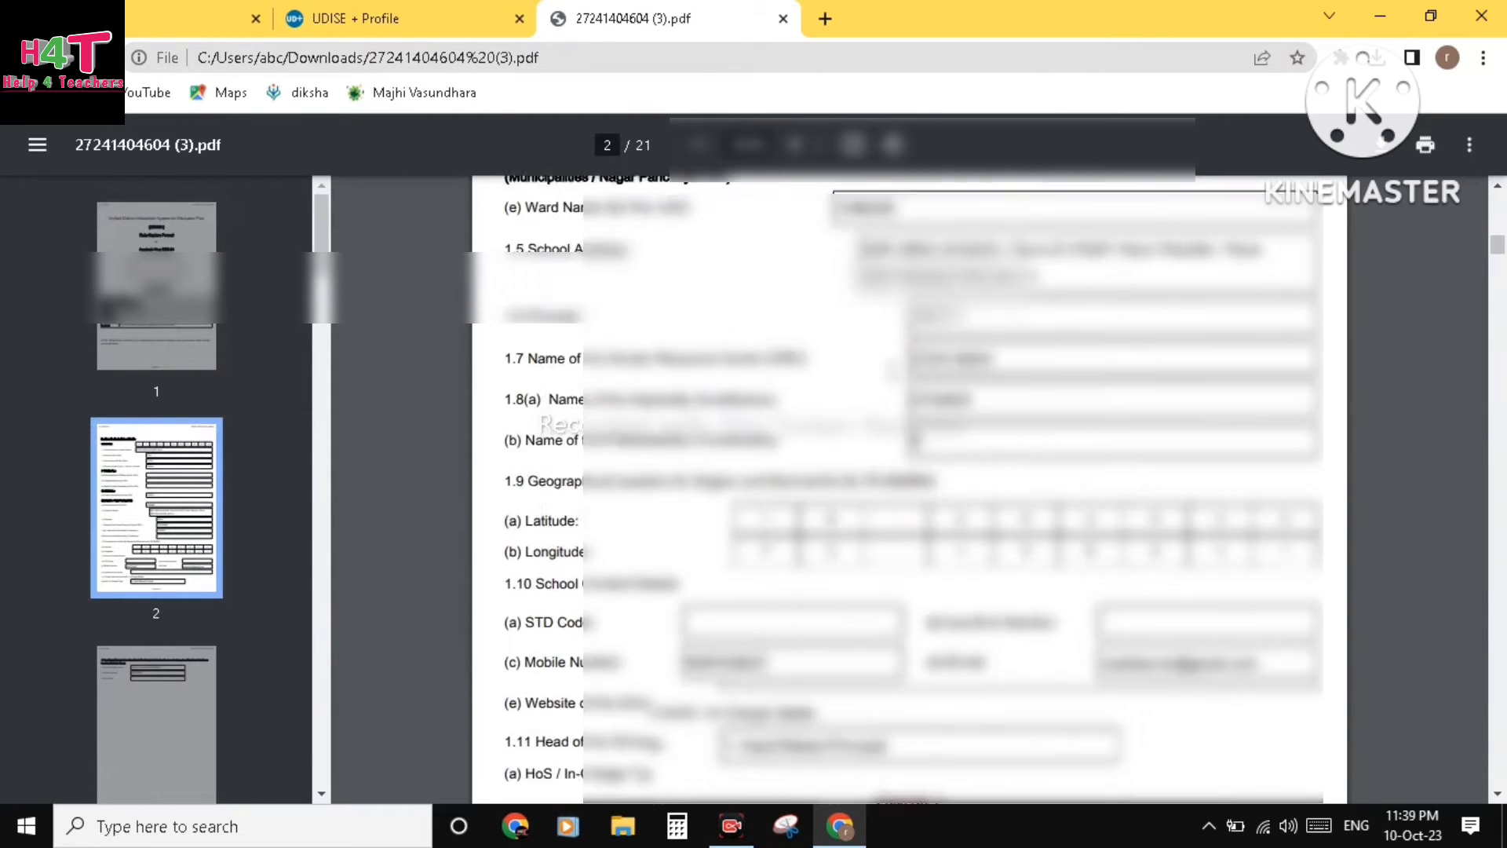
pyautogui.scroll(-3, 893, 371)
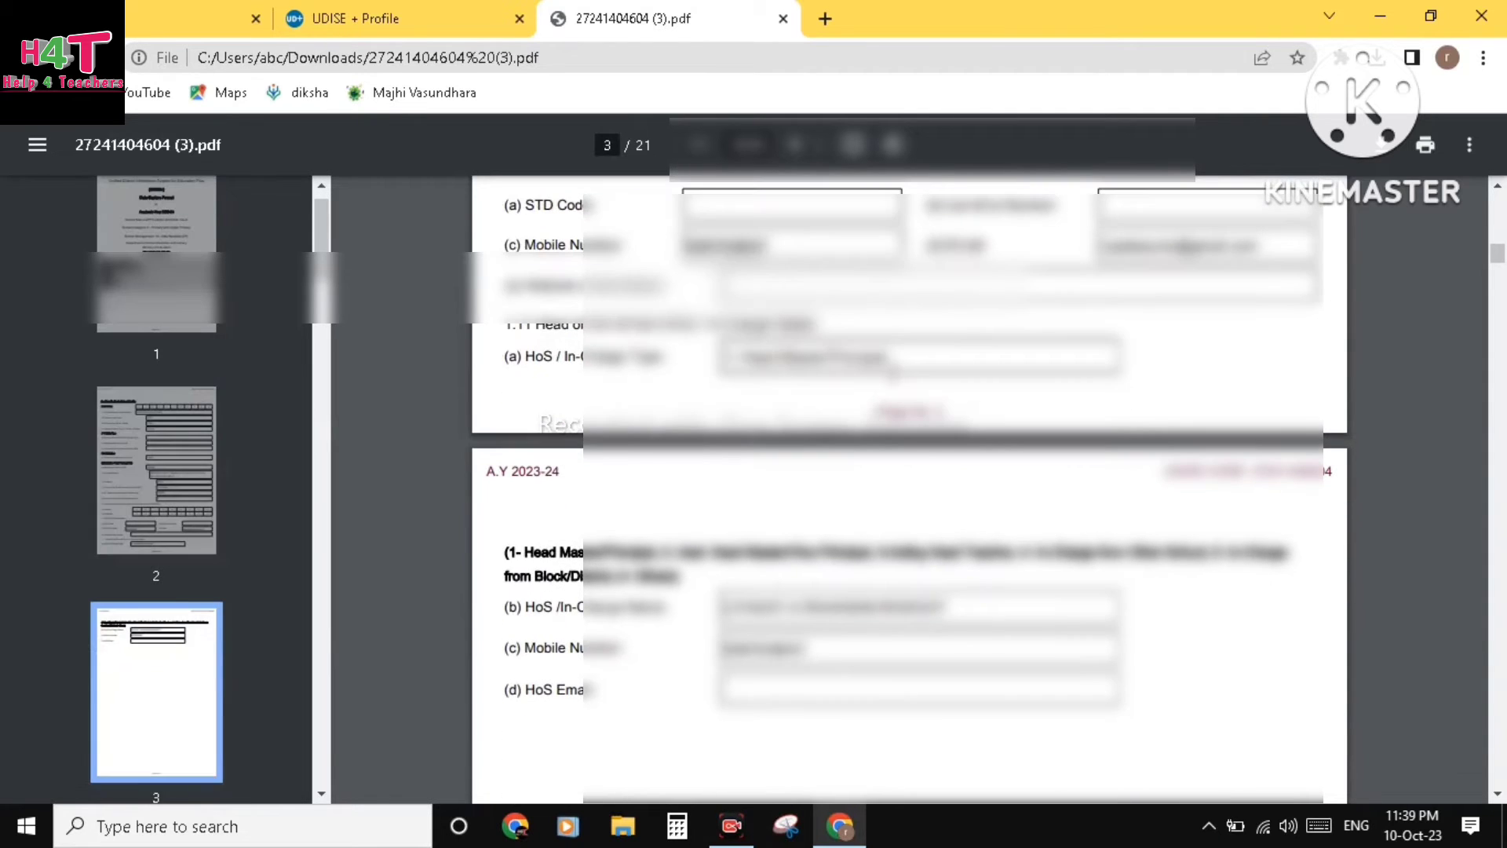
pyautogui.scroll(-8, 892, 370)
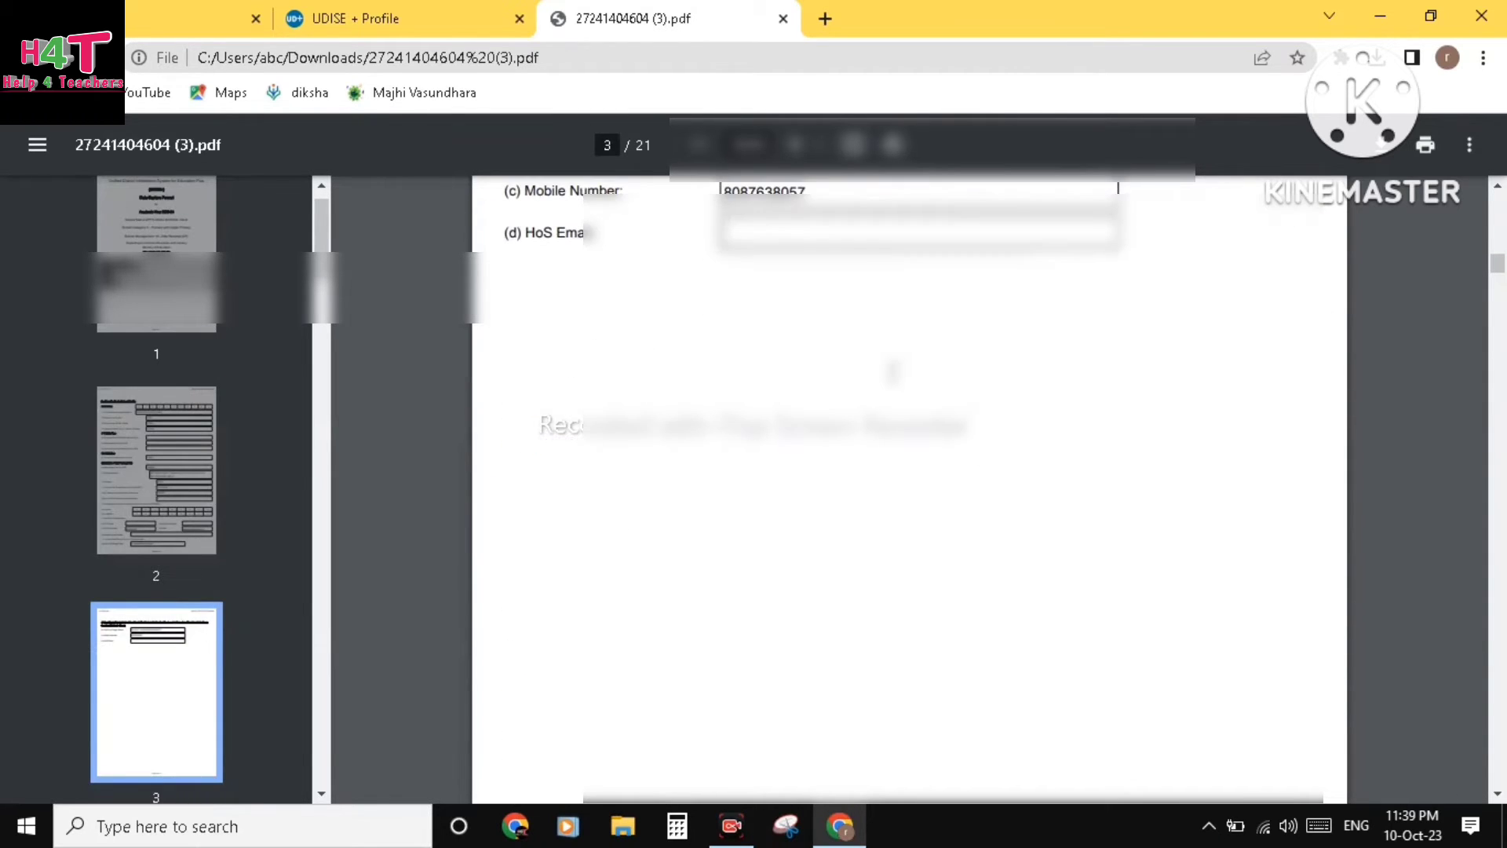
pyautogui.scroll(-10, 893, 370)
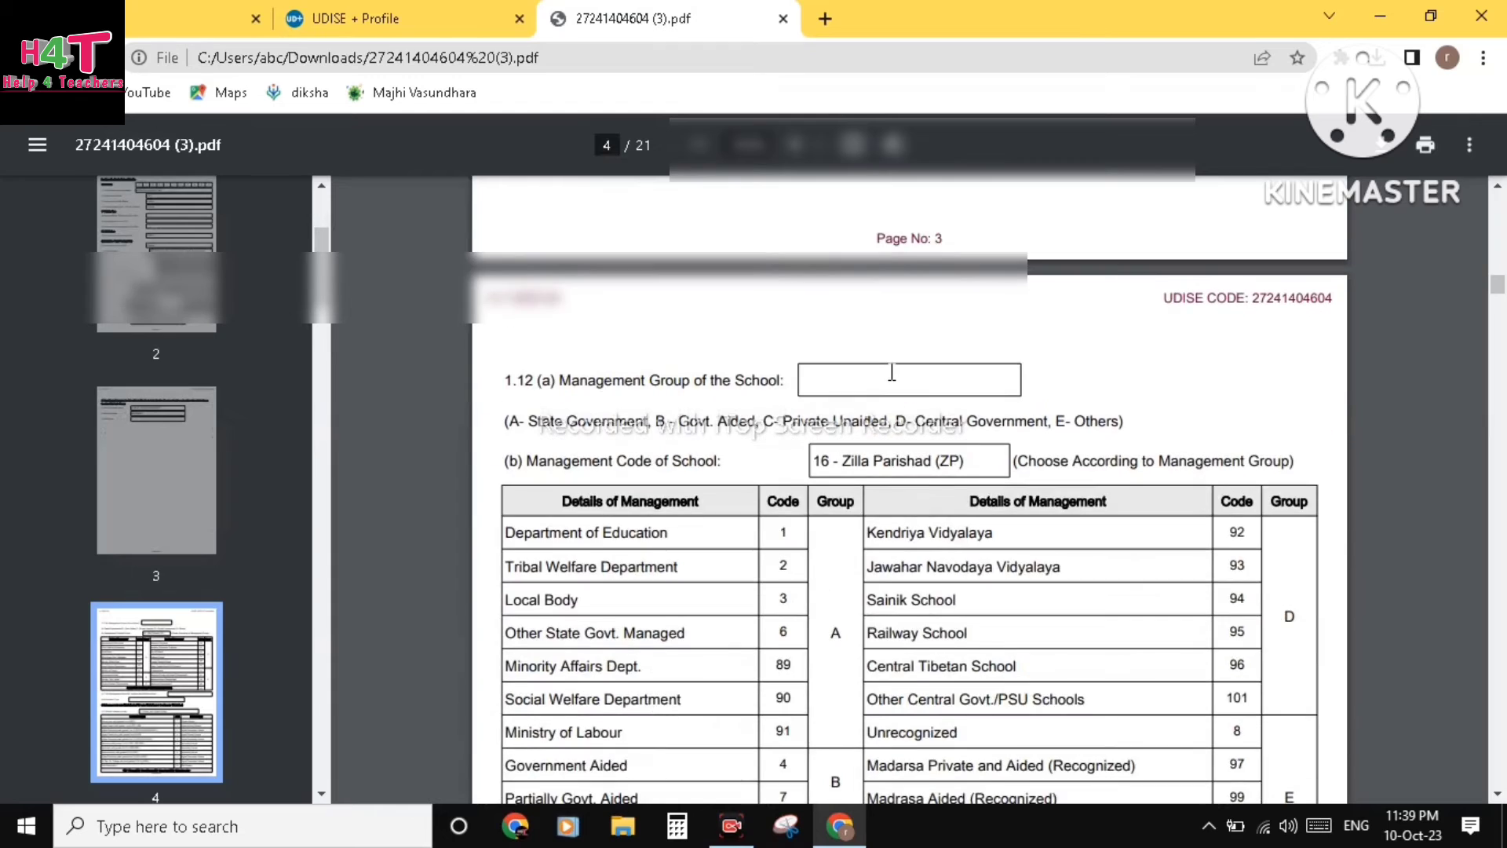
pyautogui.scroll(-8, 893, 371)
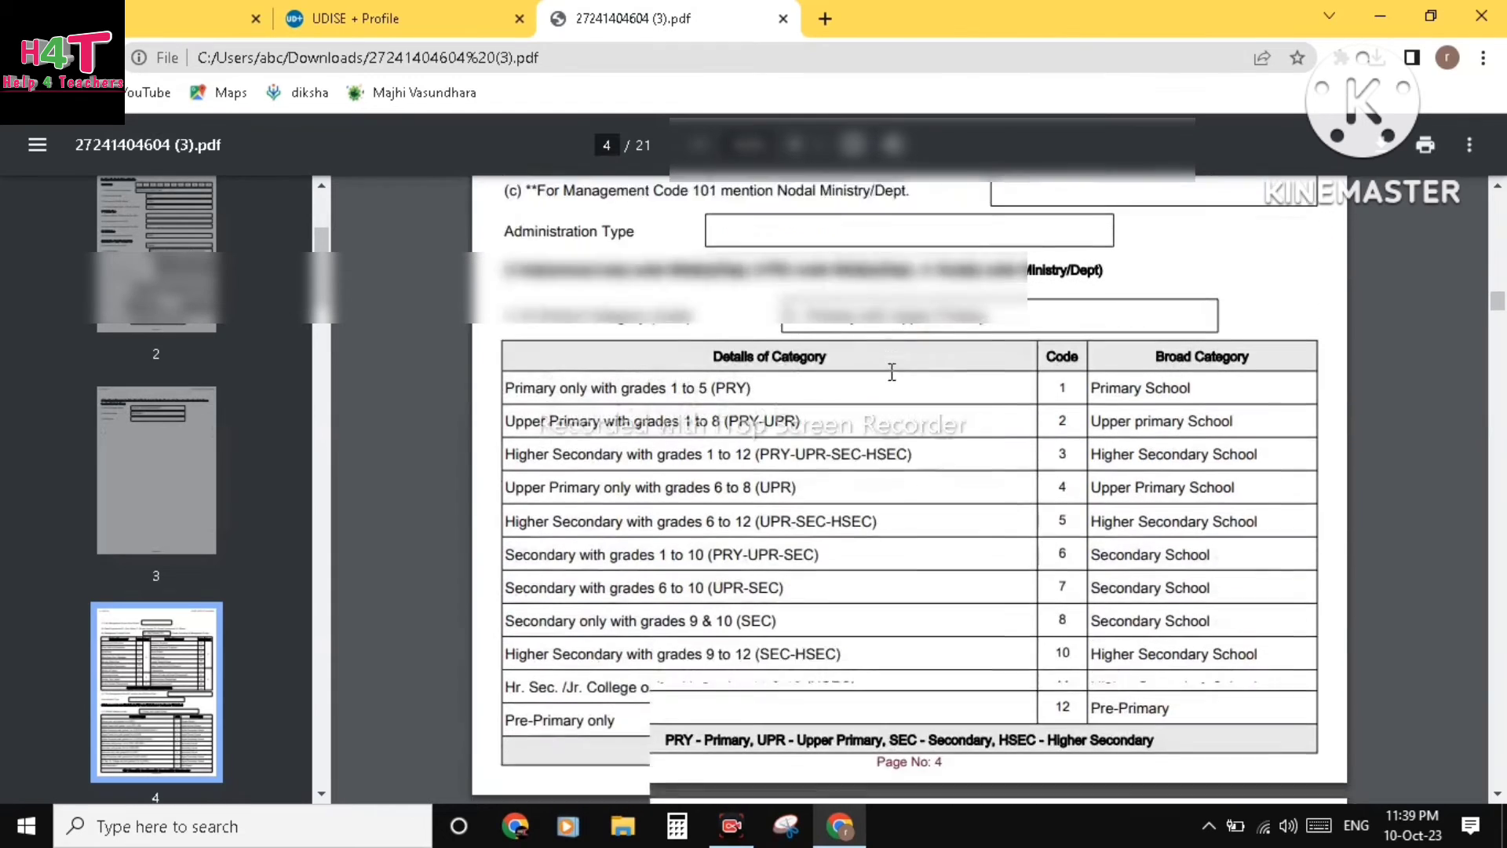
pyautogui.scroll(-5, 892, 371)
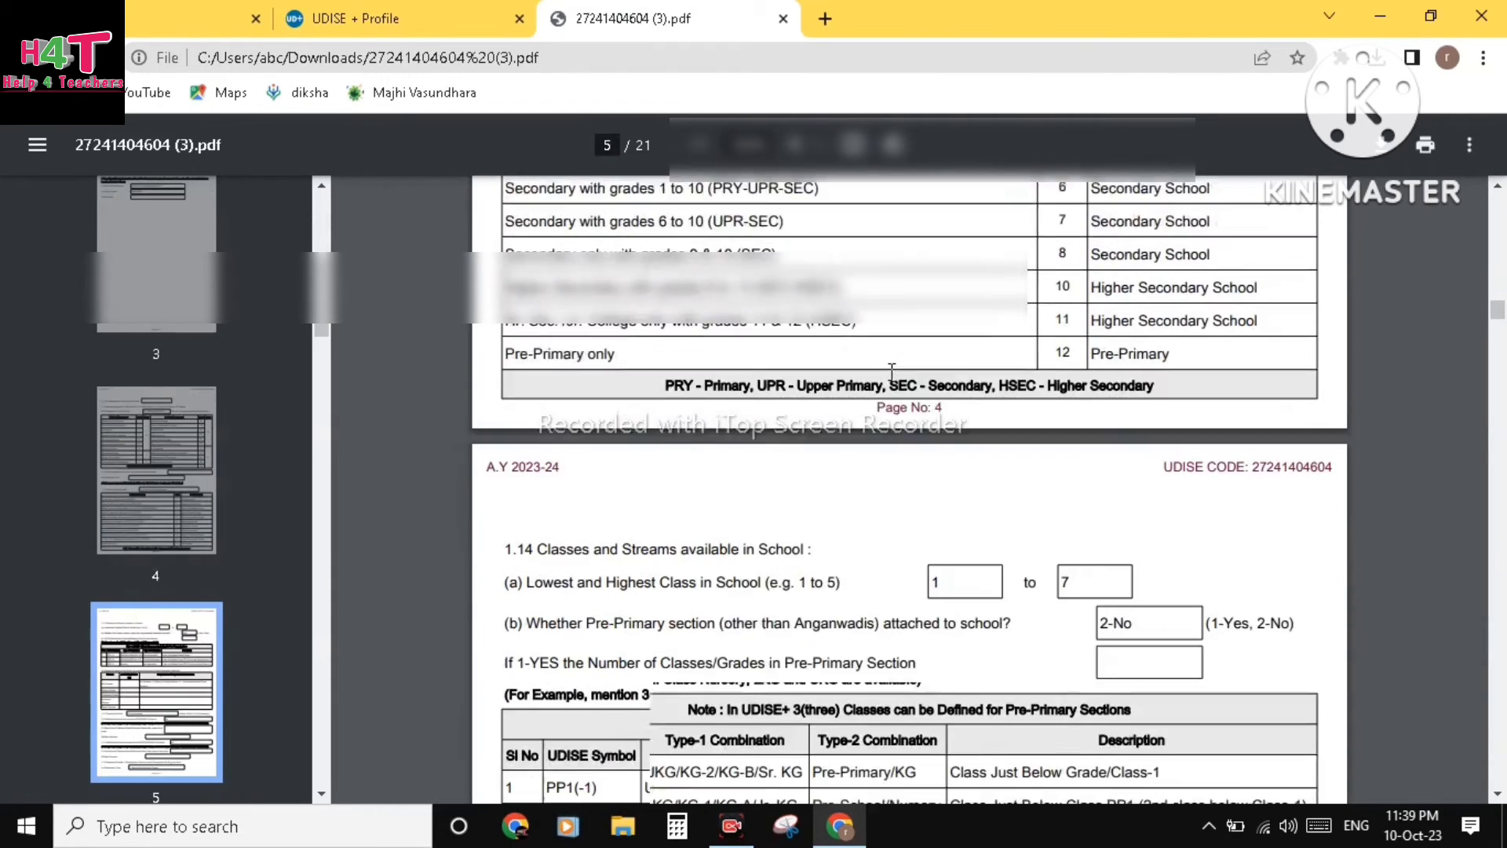
pyautogui.scroll(-4, 892, 371)
pyautogui.scroll(-7, 892, 370)
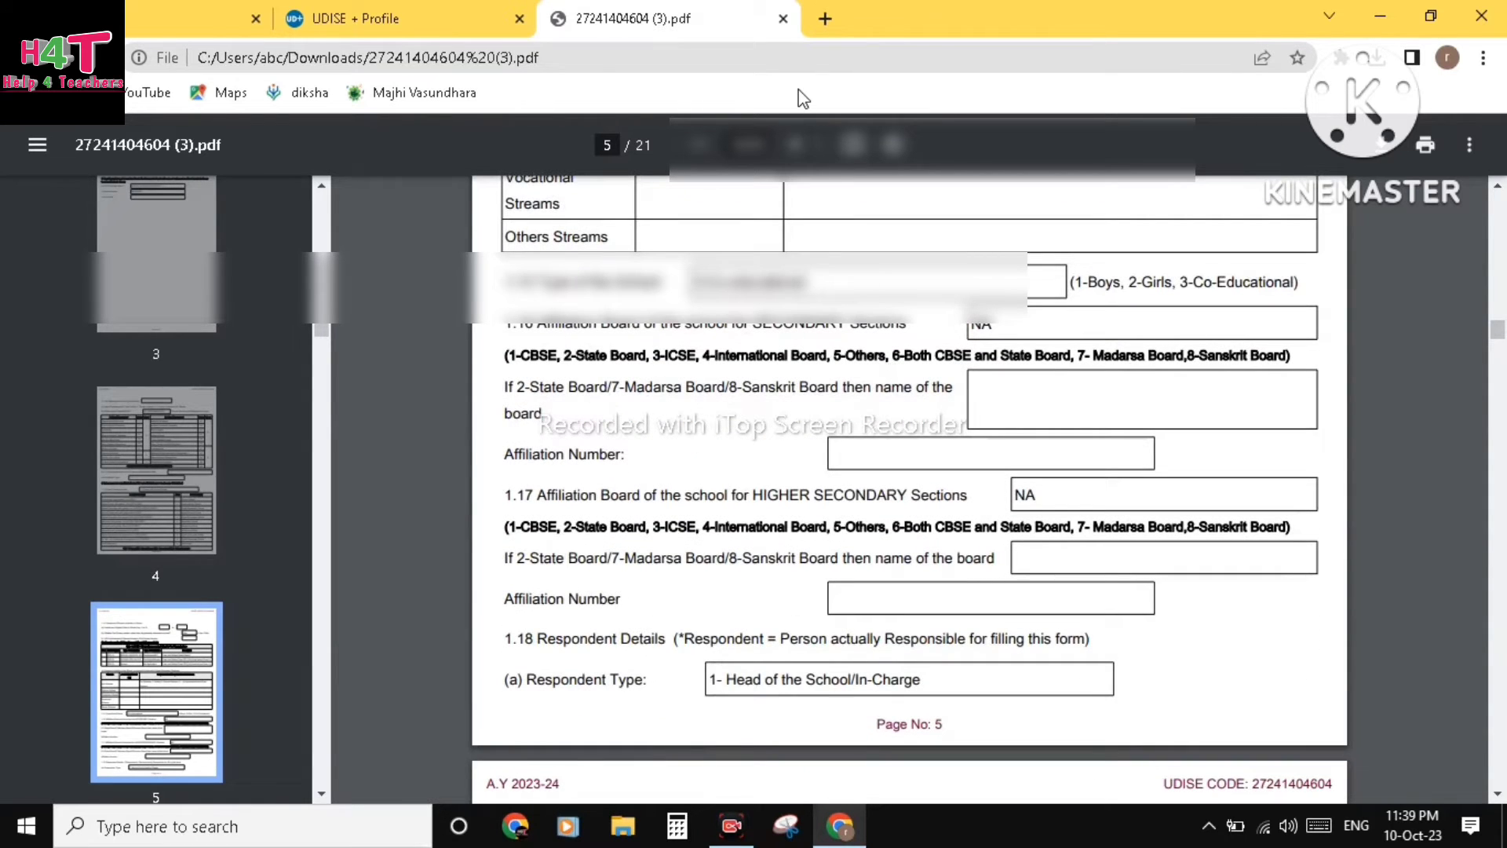
pyautogui.click(784, 19)
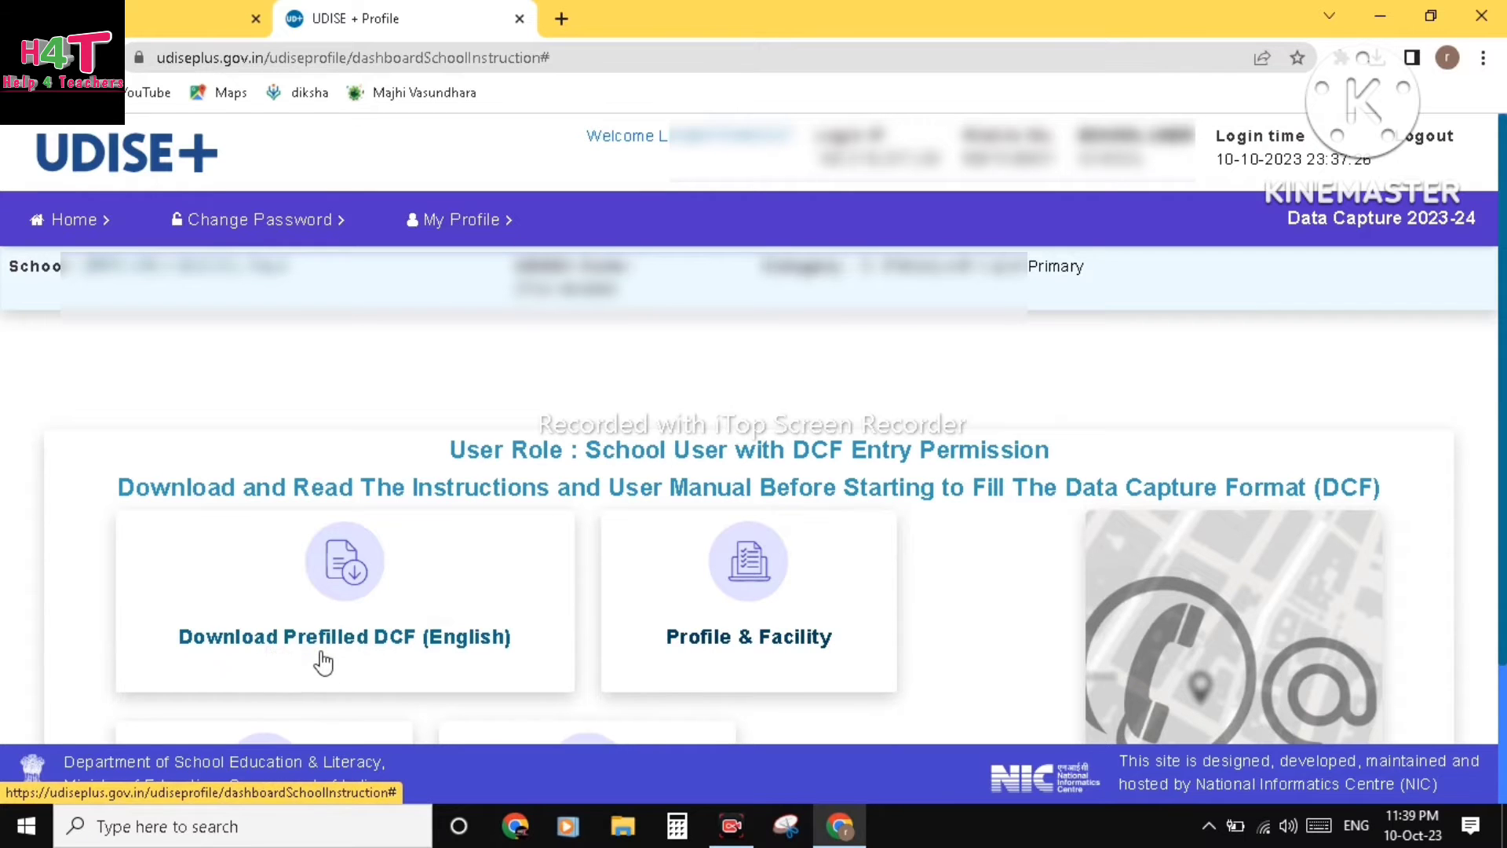
# Open Profile & Facility and look through the Section 1 and Section 2 forms with their DCF serial numbers
pyautogui.scroll(-1, 299, 644)
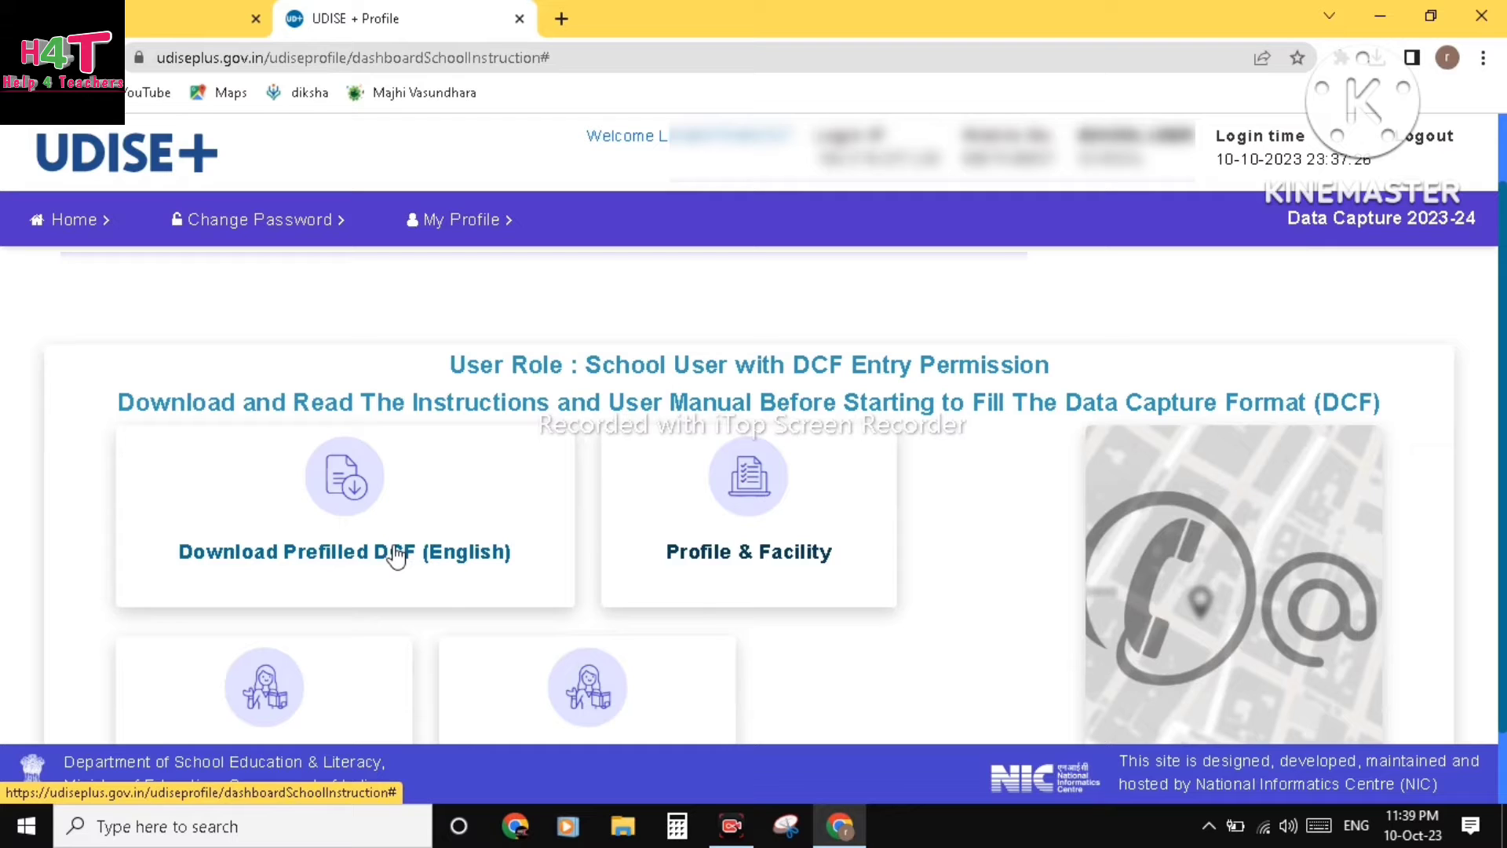
pyautogui.click(762, 505)
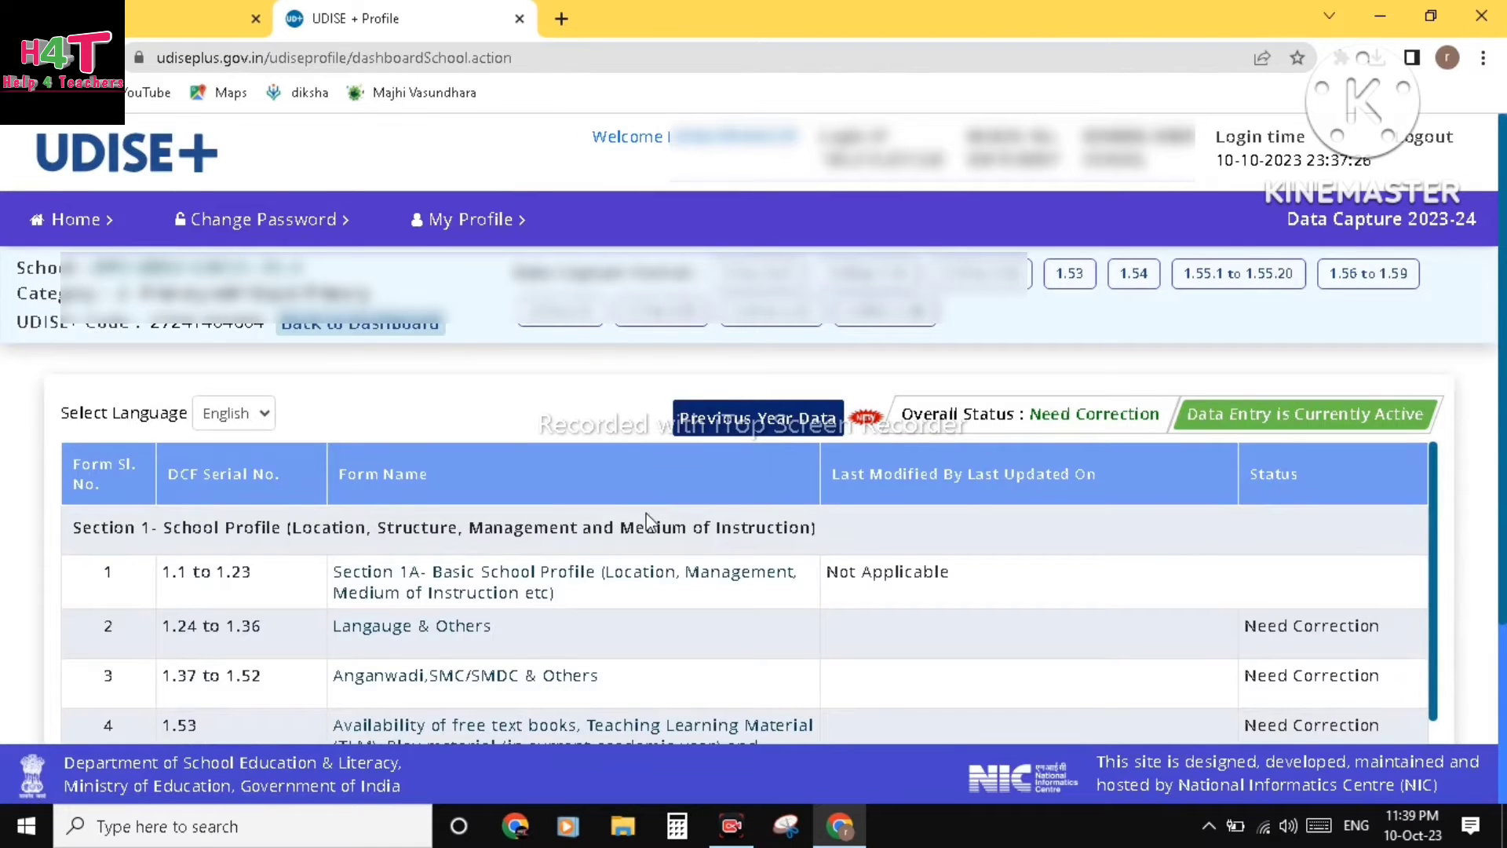
pyautogui.scroll(-1, 497, 551)
pyautogui.scroll(1, 497, 551)
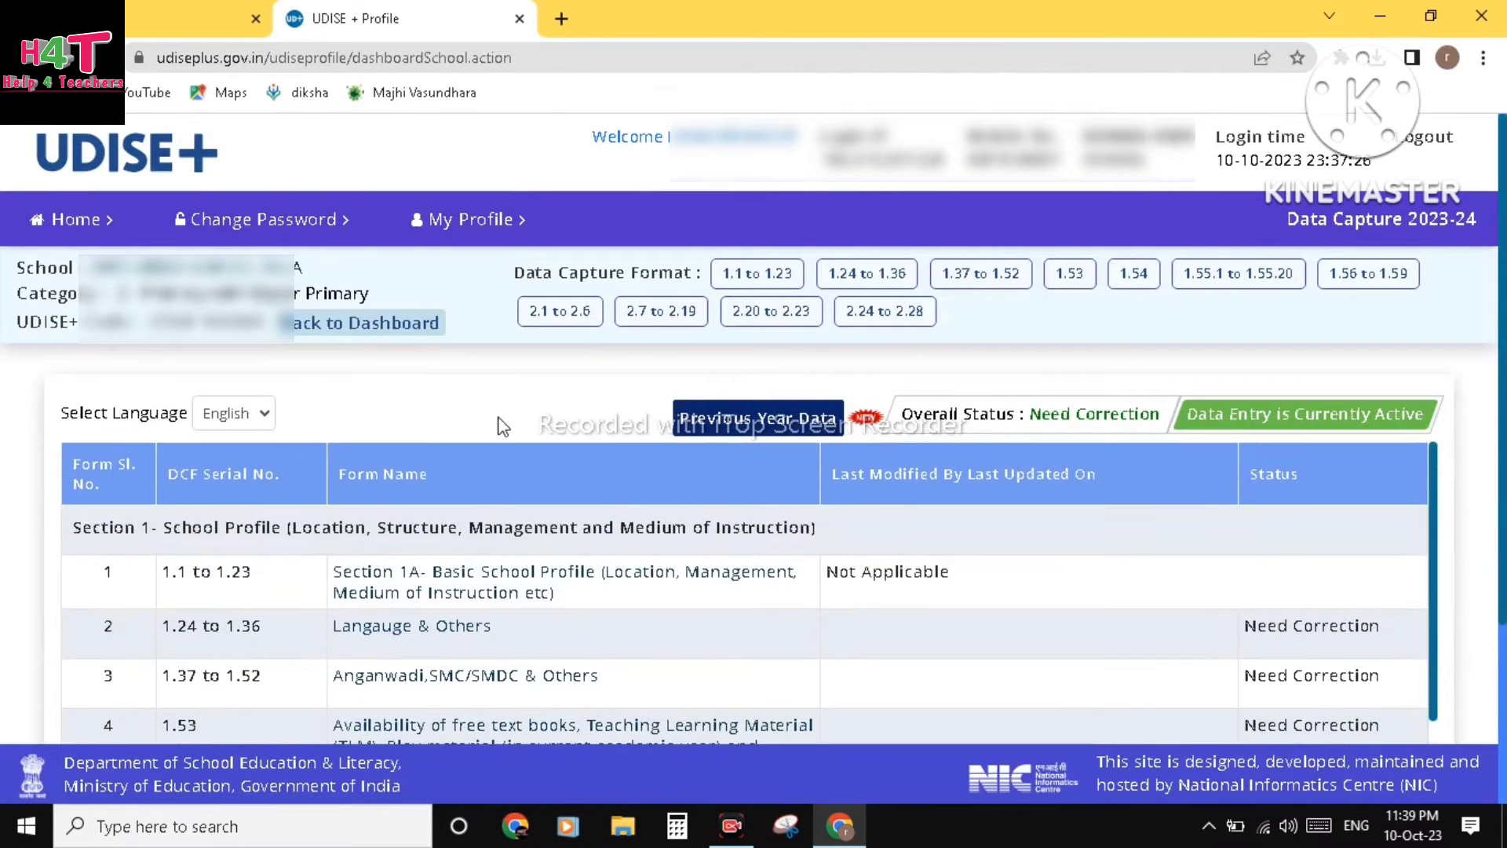
pyautogui.scroll(-2, 503, 426)
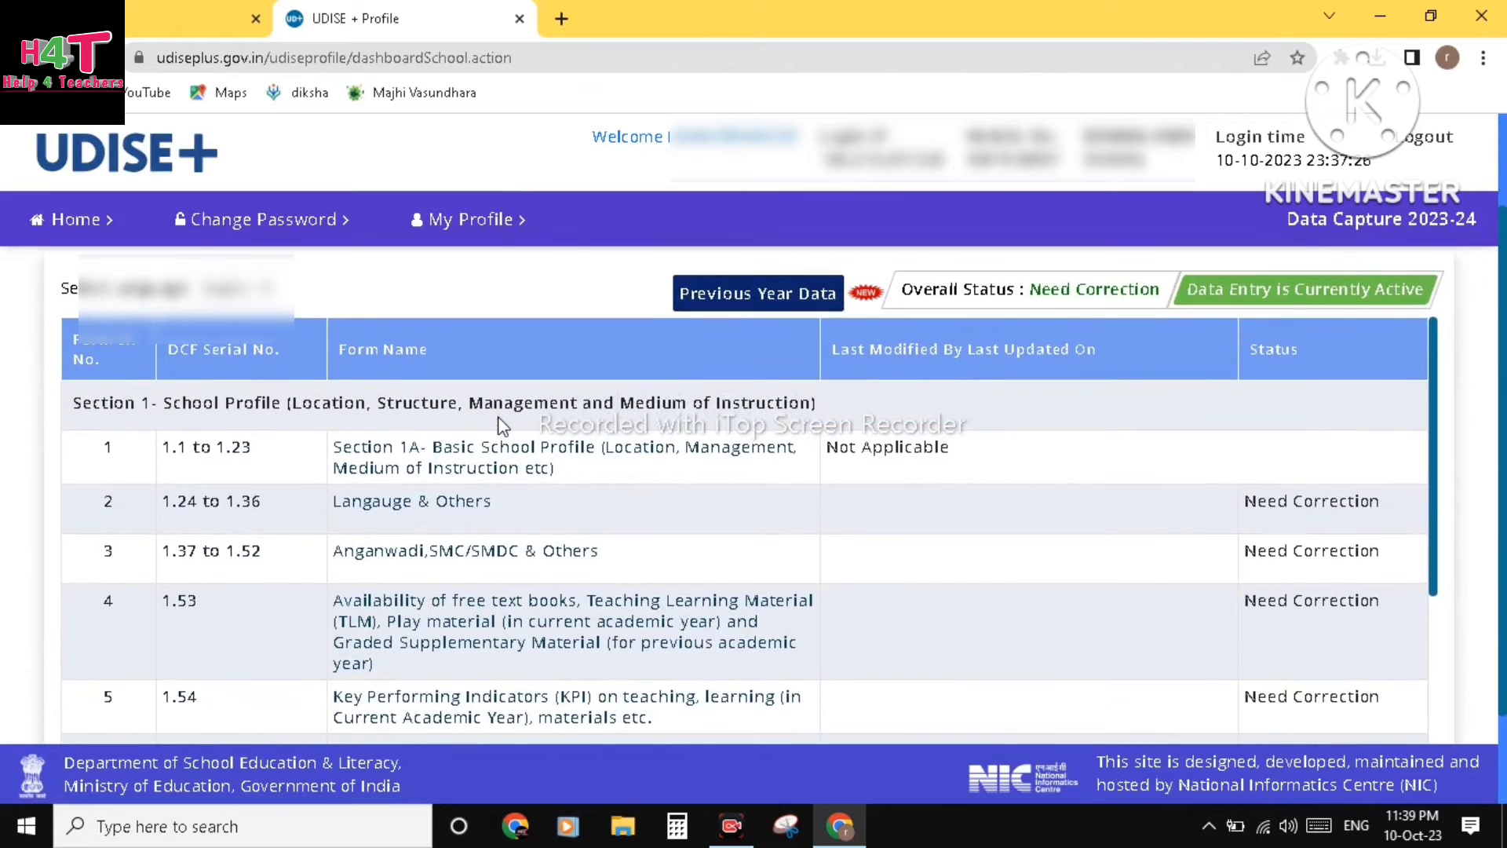
pyautogui.scroll(-5, 271, 472)
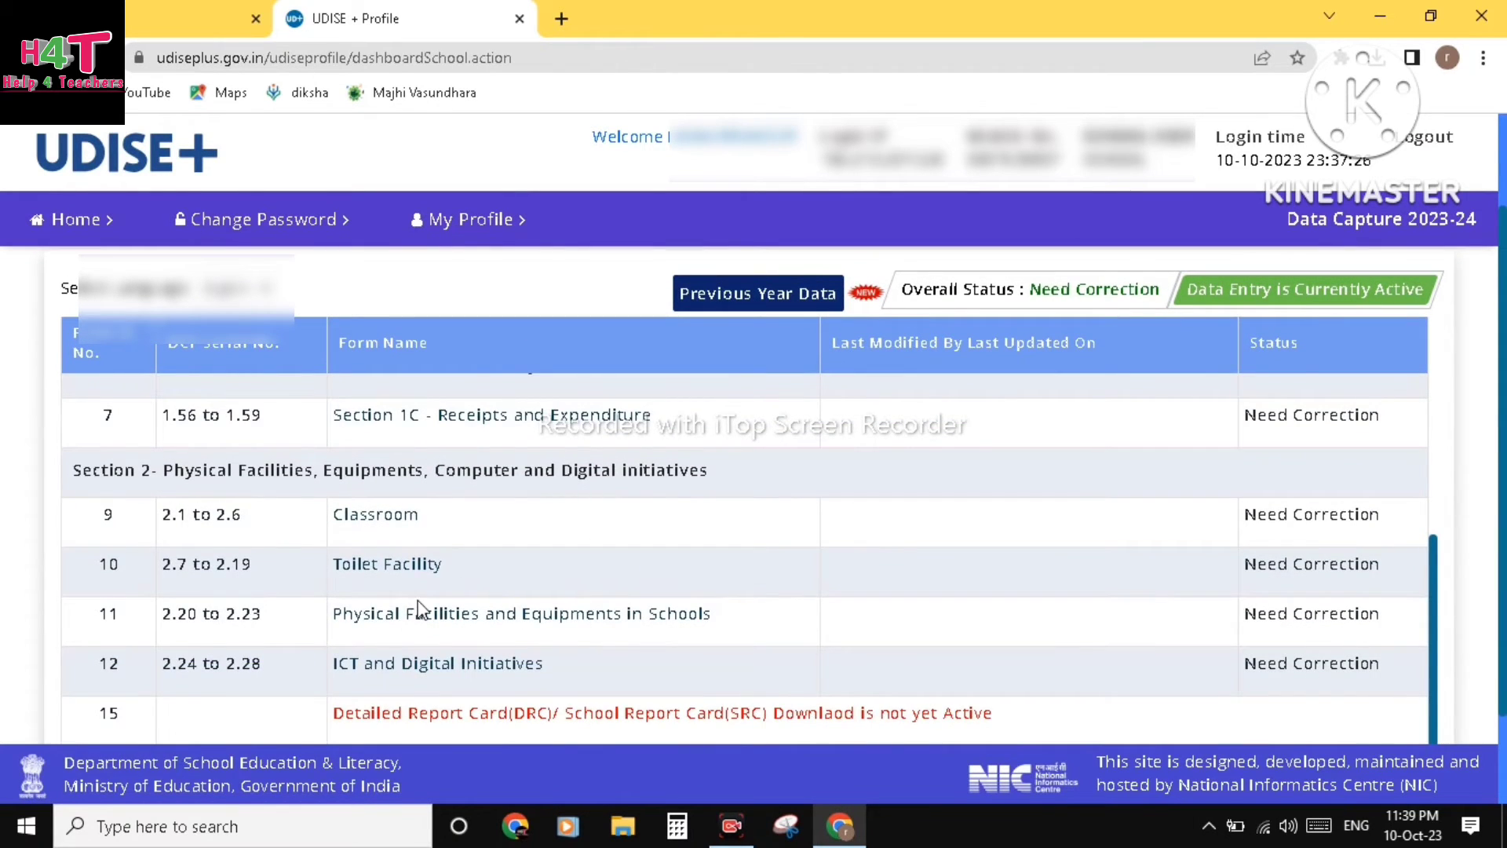
pyautogui.scroll(7, 418, 608)
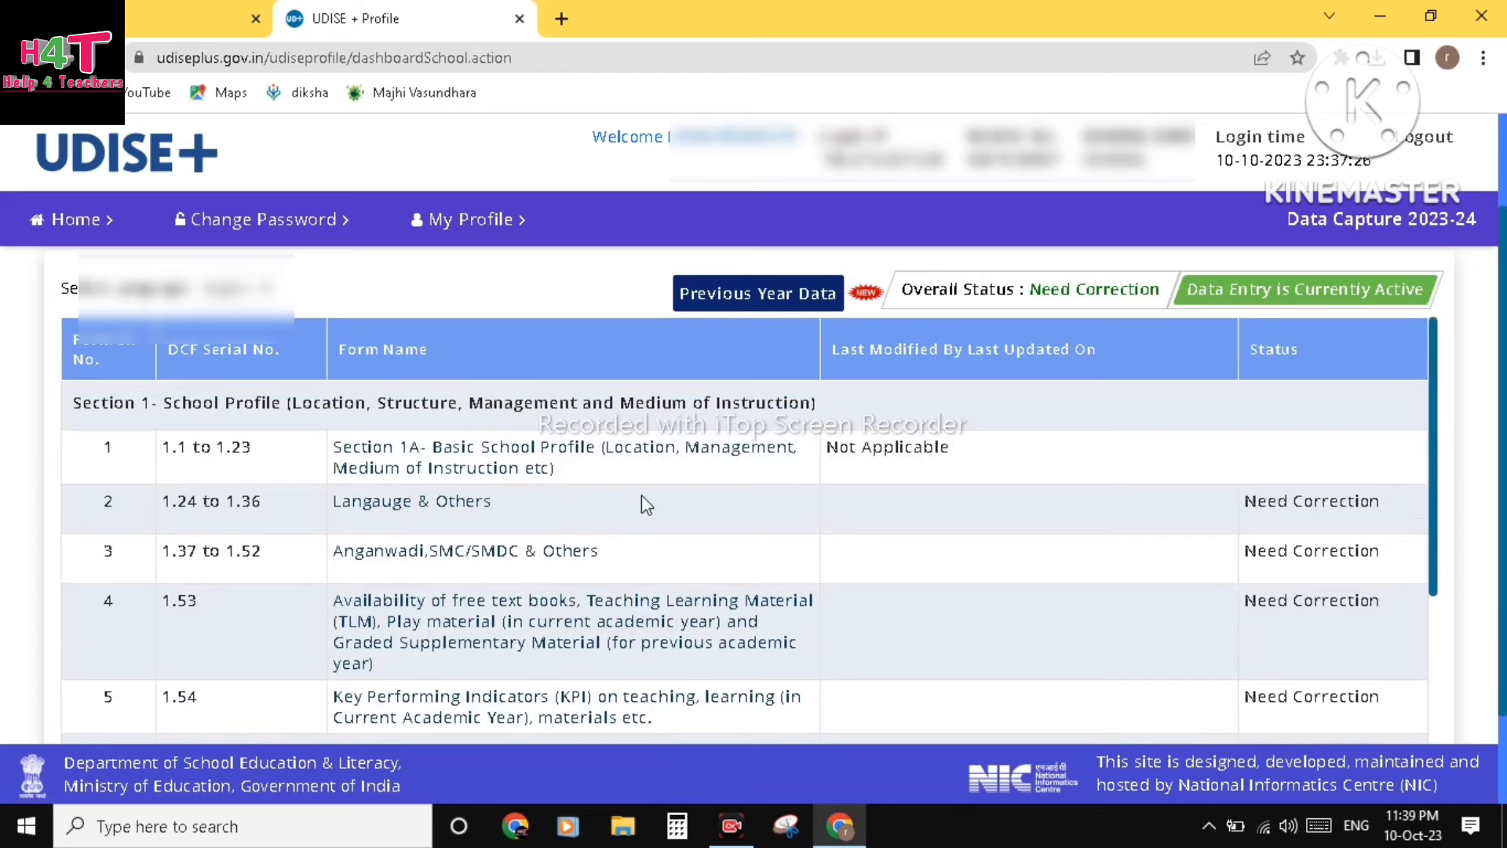
pyautogui.scroll(2, 642, 494)
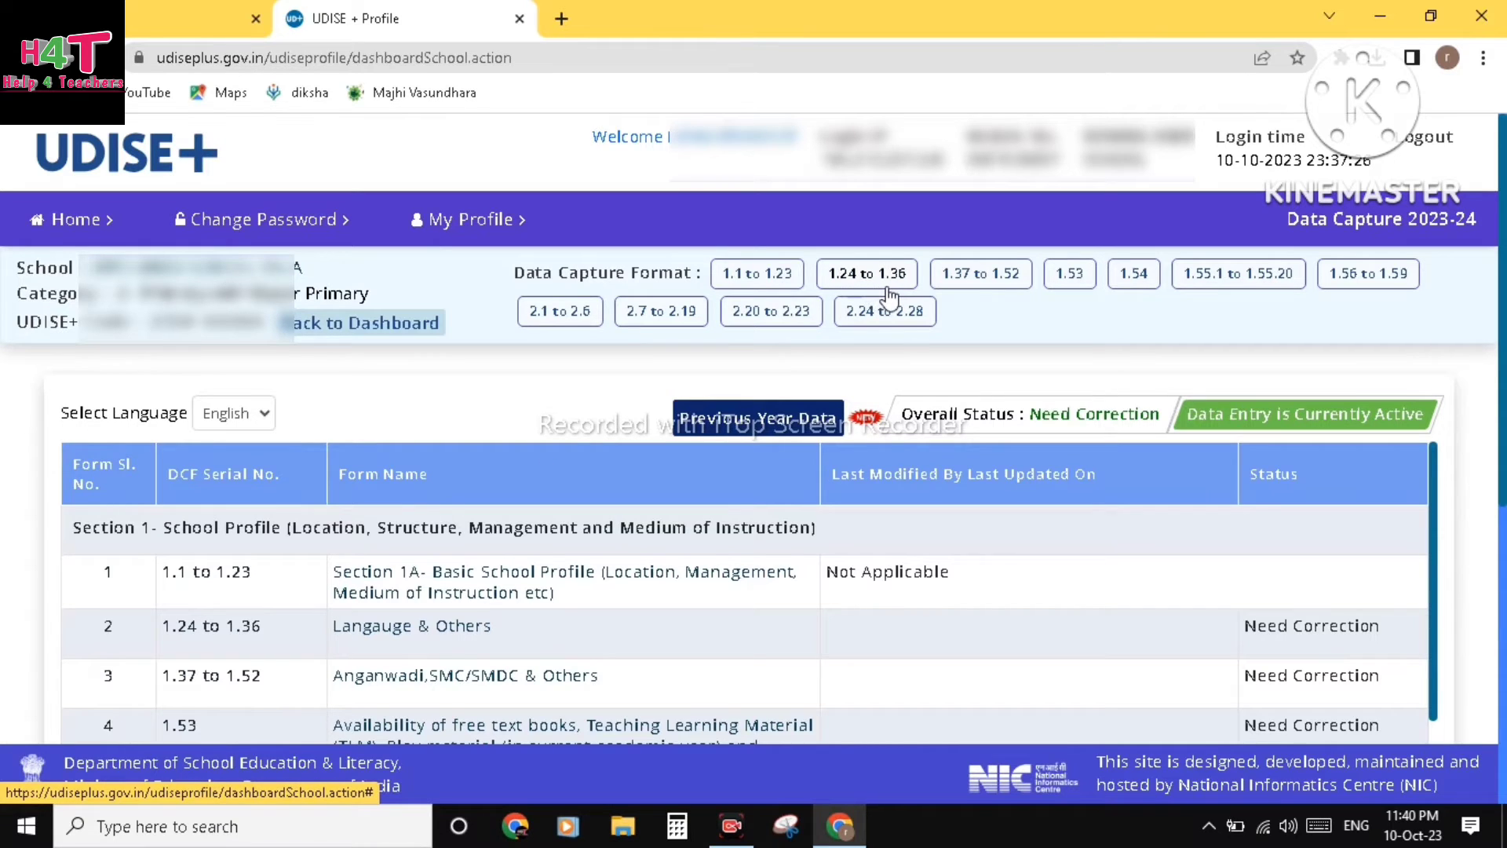
pyautogui.scroll(-2, 385, 647)
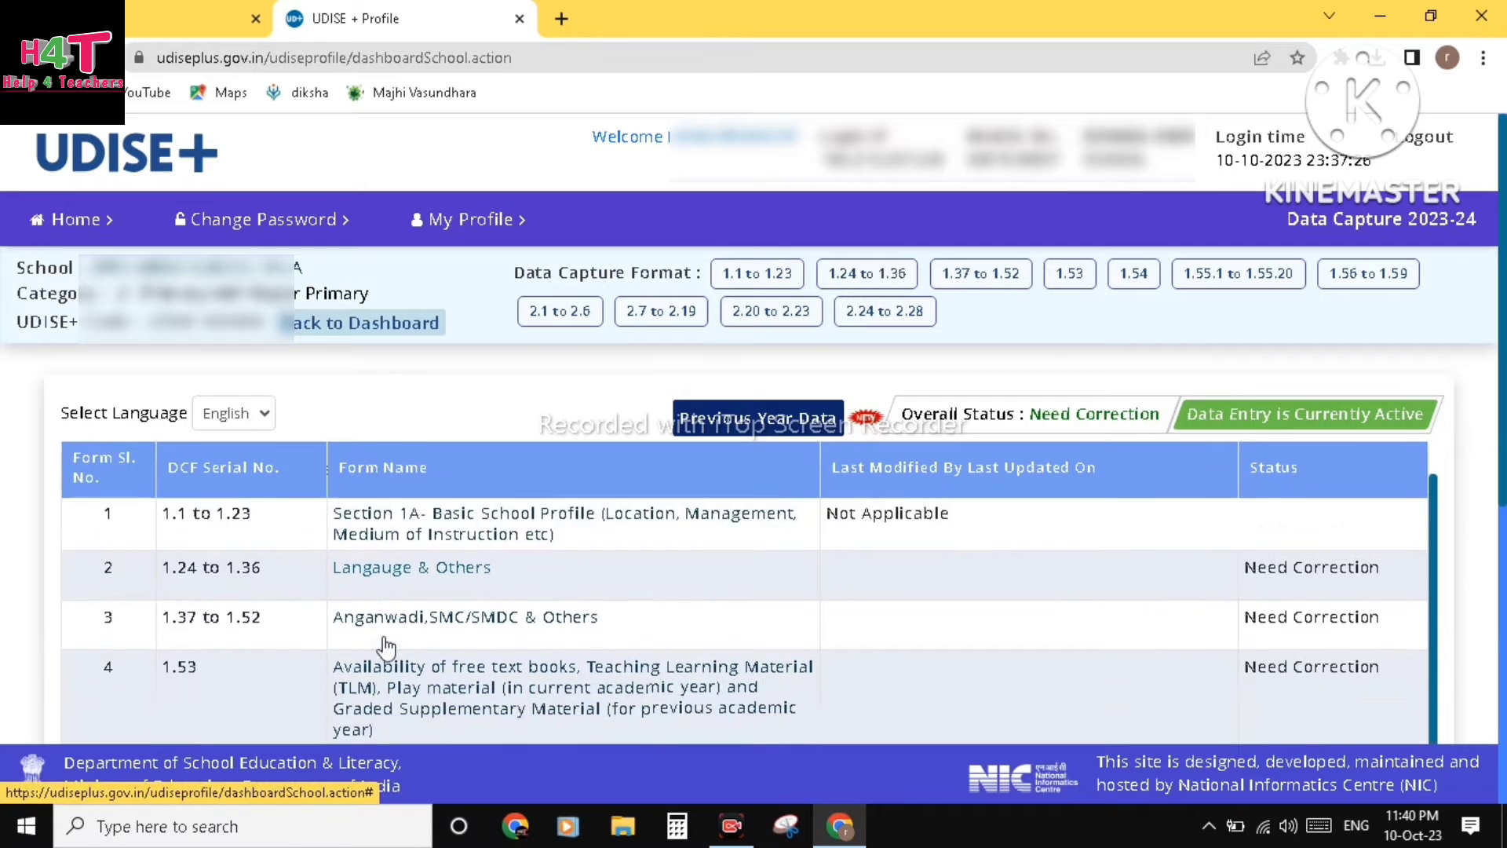
pyautogui.scroll(2, 385, 647)
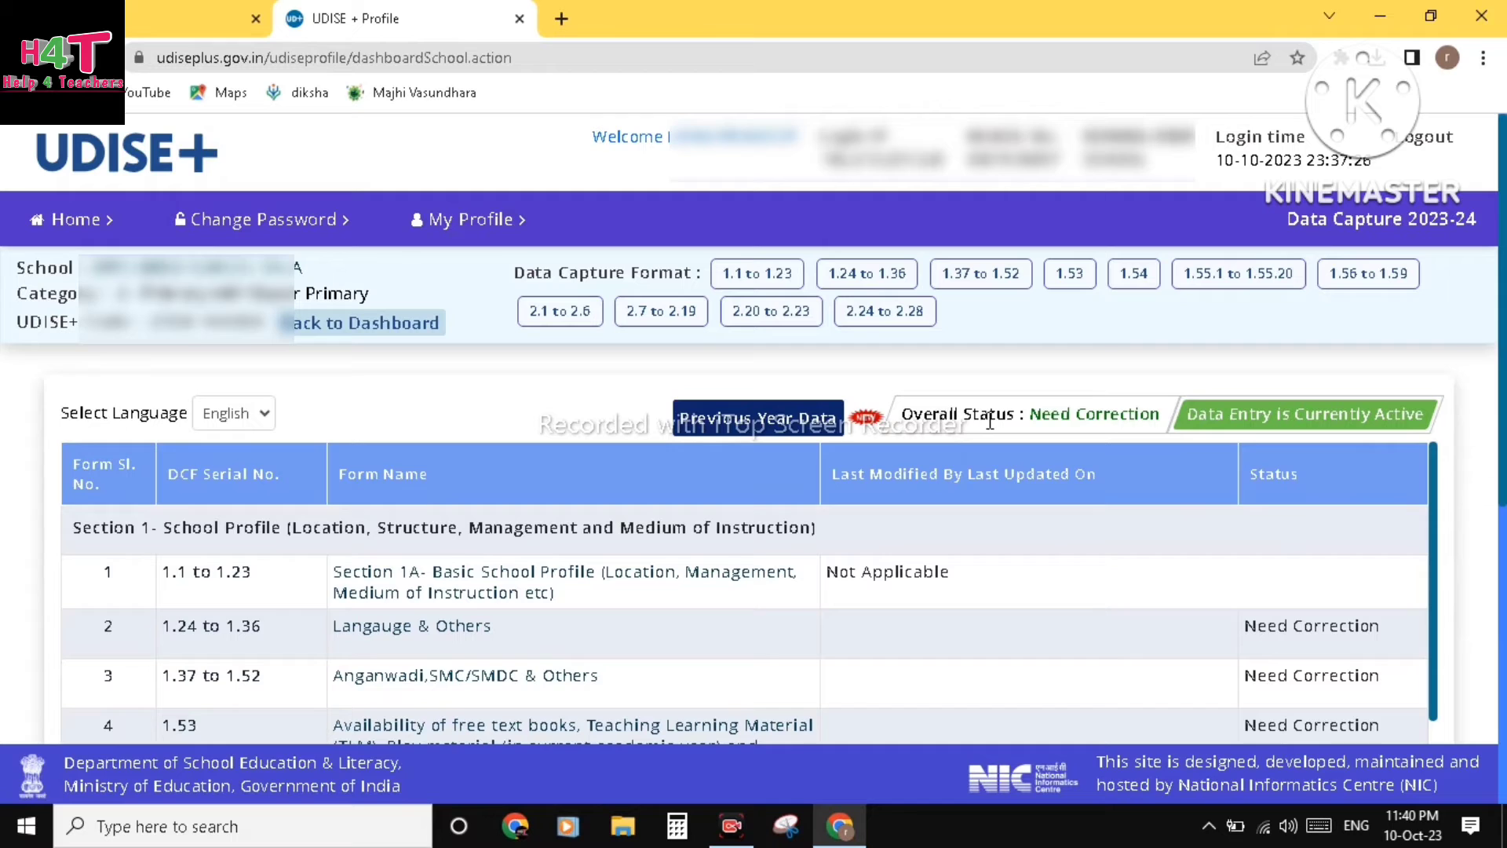
# Highlight the overall status value and check the status of every form in Sections 1 and 2
pyautogui.moveTo(1031, 419); pyautogui.dragTo(1160, 425)
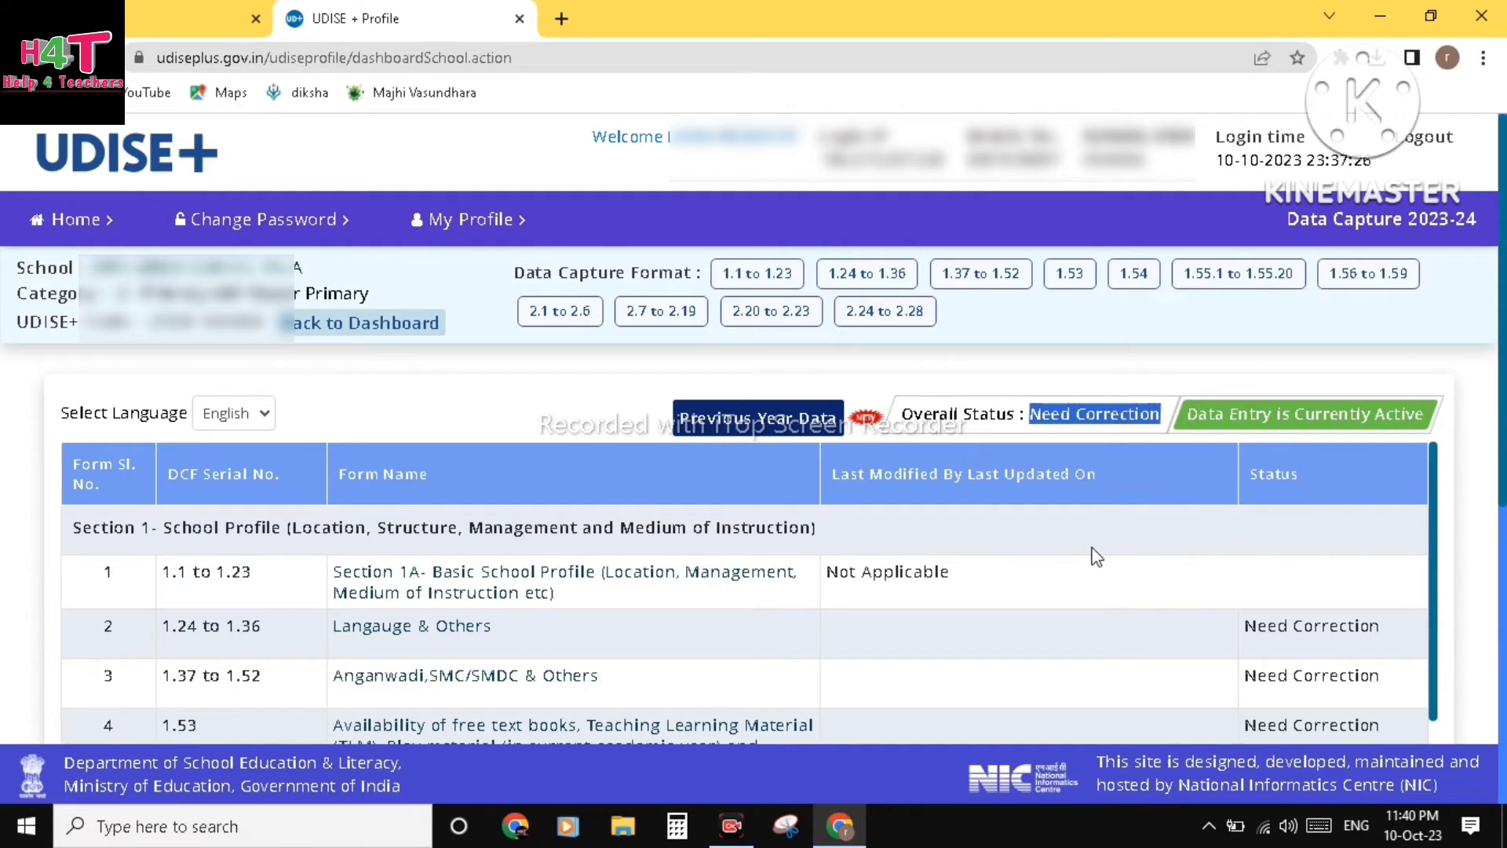
pyautogui.scroll(-1, 1096, 557)
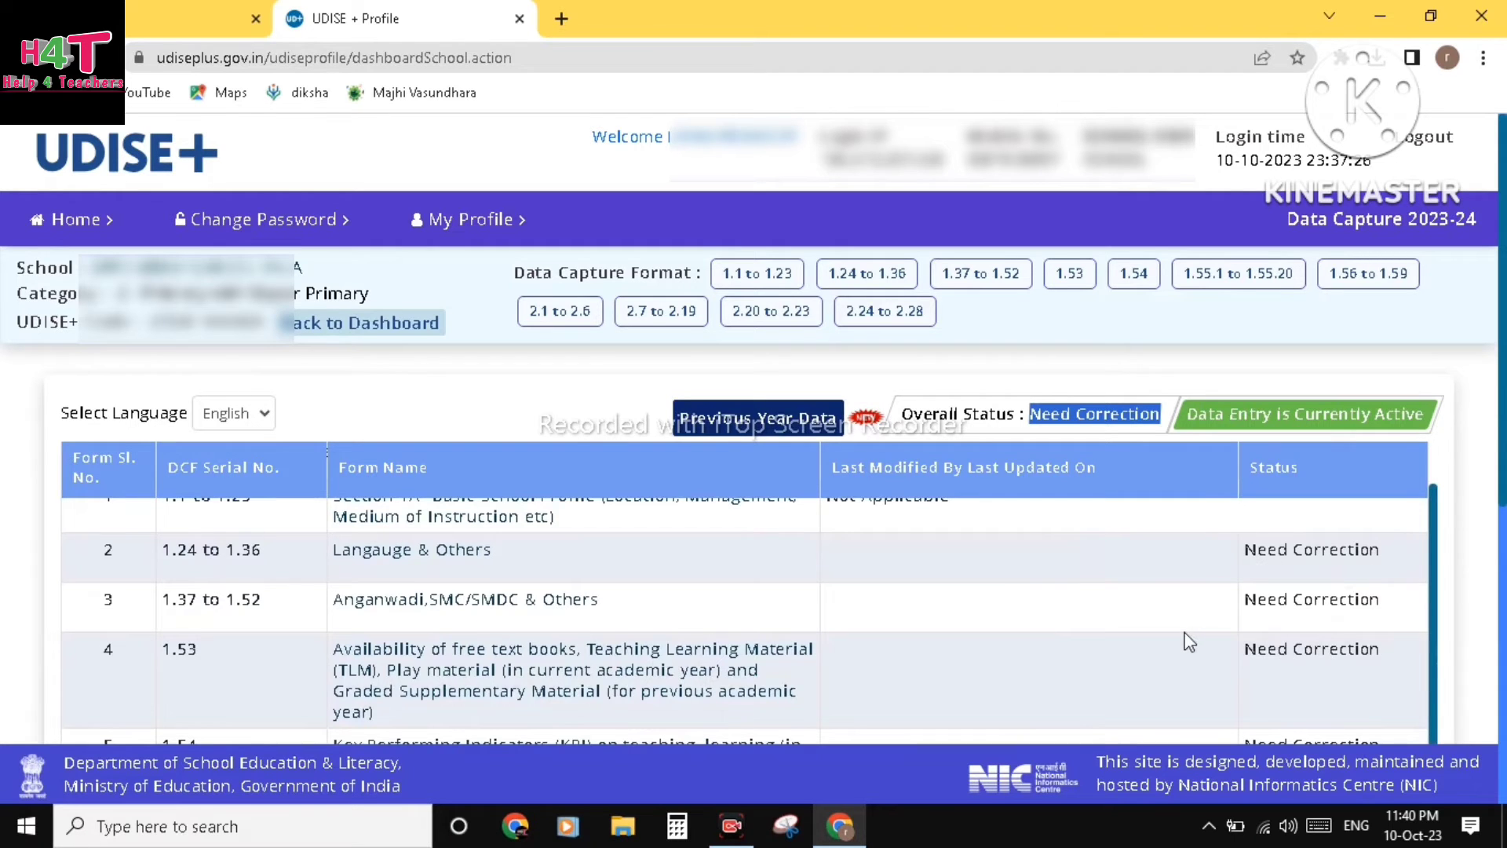
pyautogui.scroll(-3, 1186, 641)
pyautogui.scroll(-1, 1189, 642)
pyautogui.scroll(5, 1187, 640)
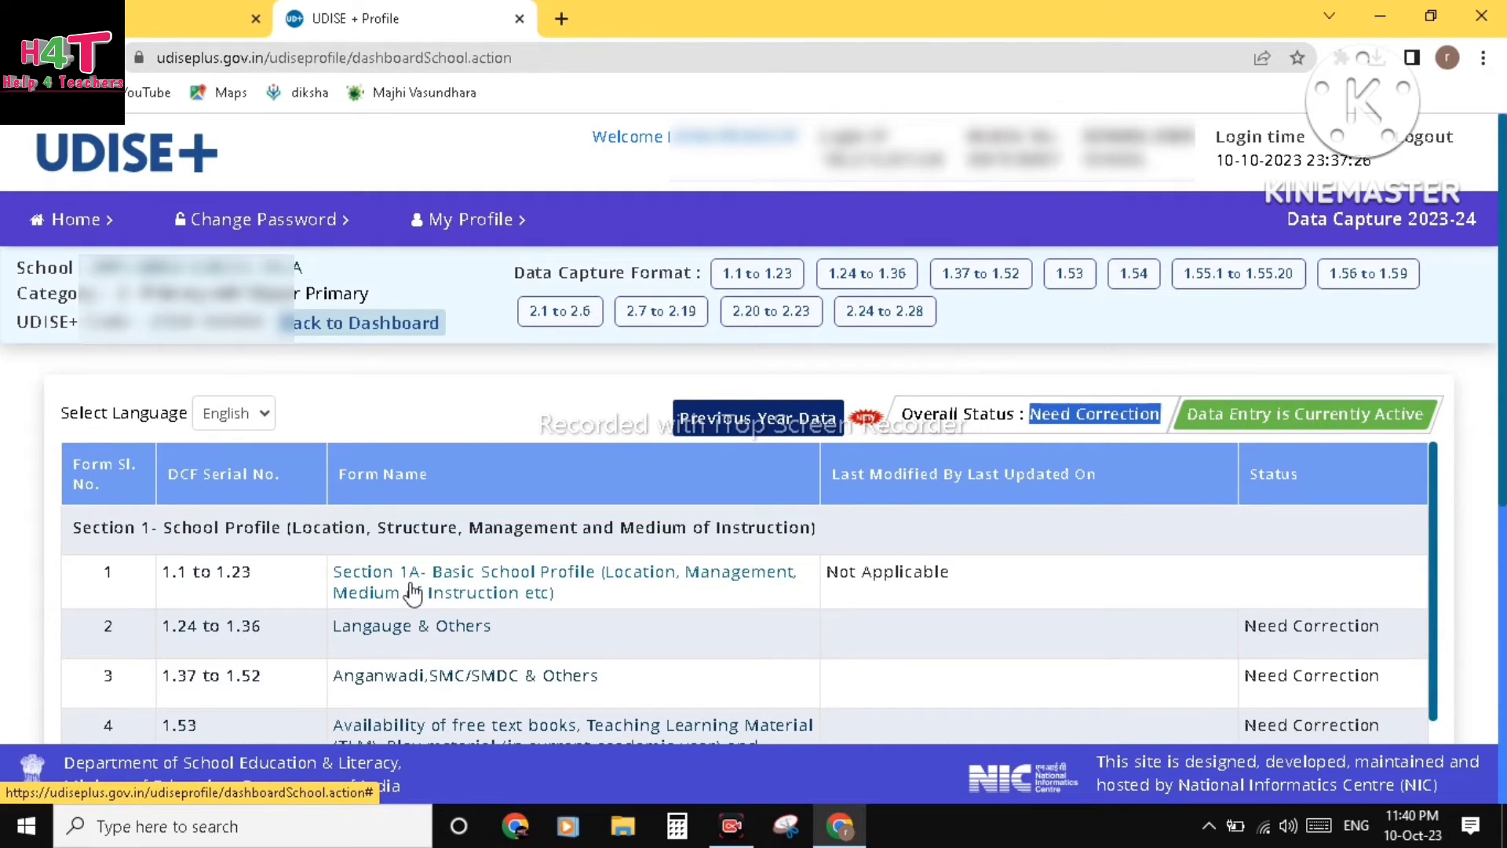
pyautogui.scroll(-1, 851, 660)
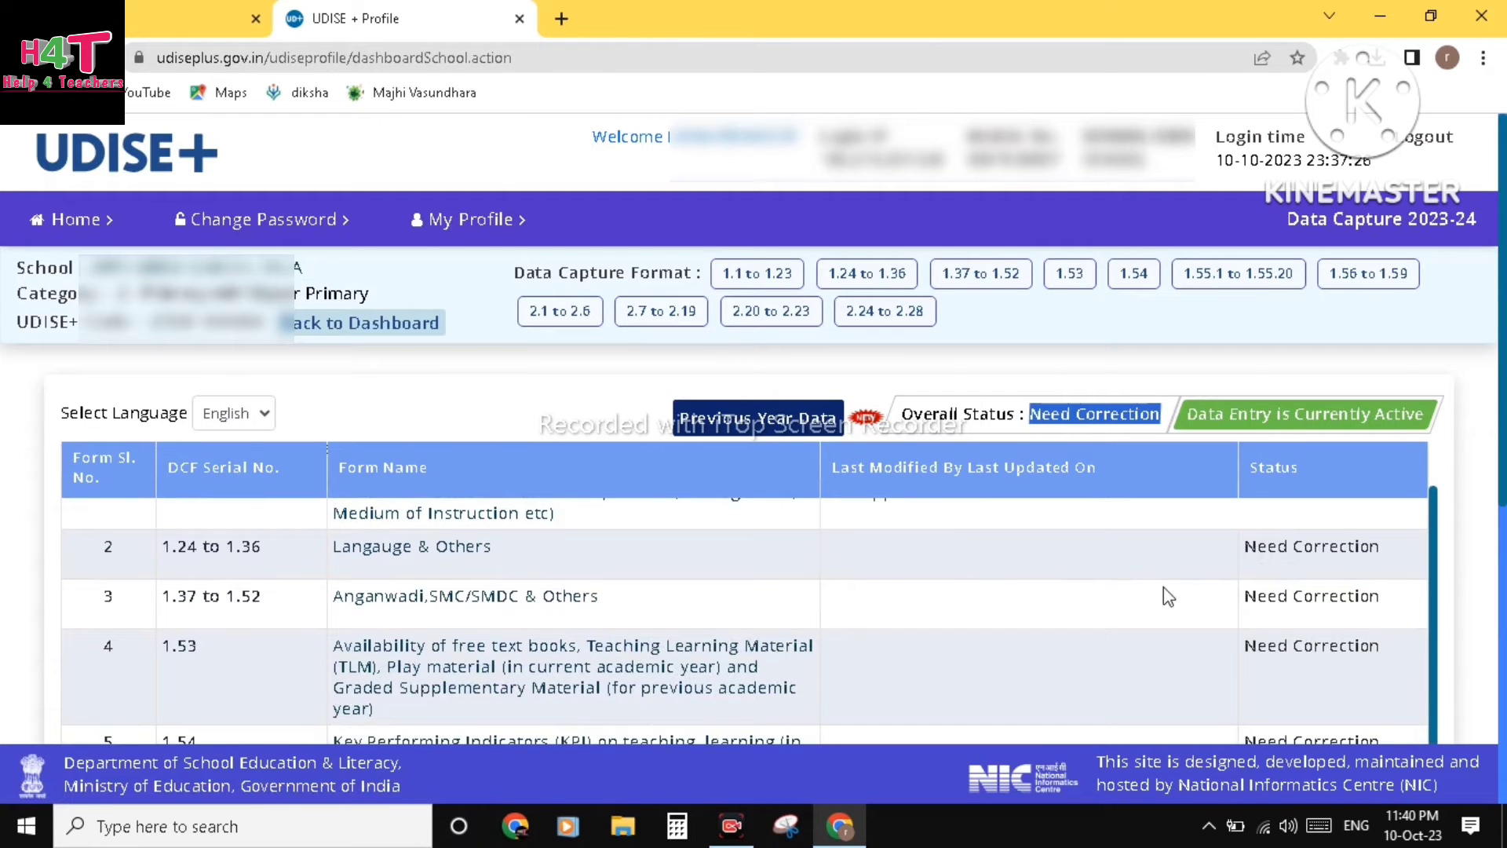
pyautogui.scroll(-4, 1164, 589)
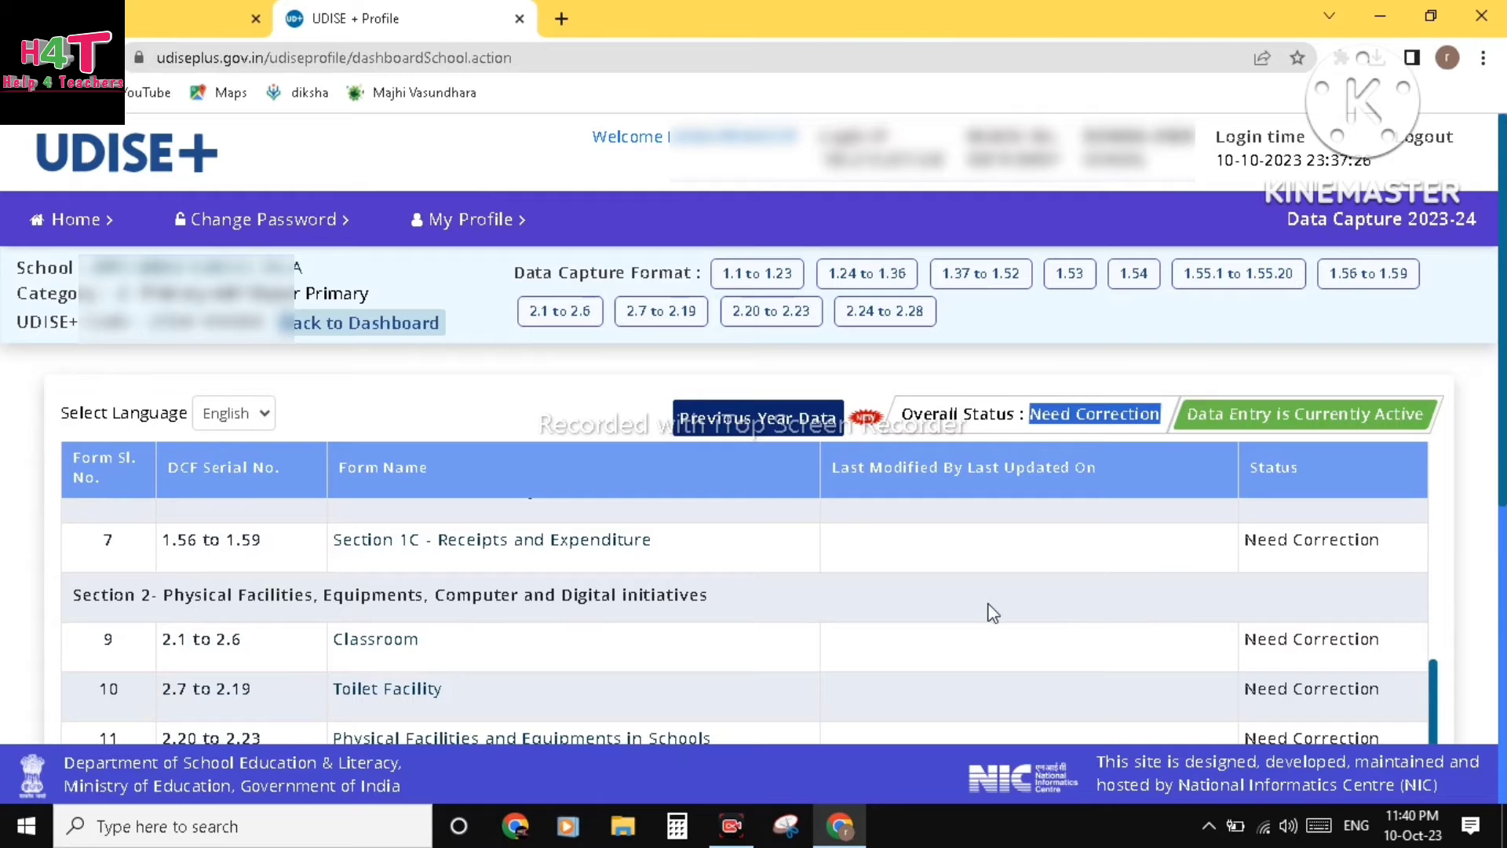
pyautogui.scroll(-4, 989, 608)
pyautogui.scroll(3, 989, 608)
pyautogui.scroll(3, 992, 612)
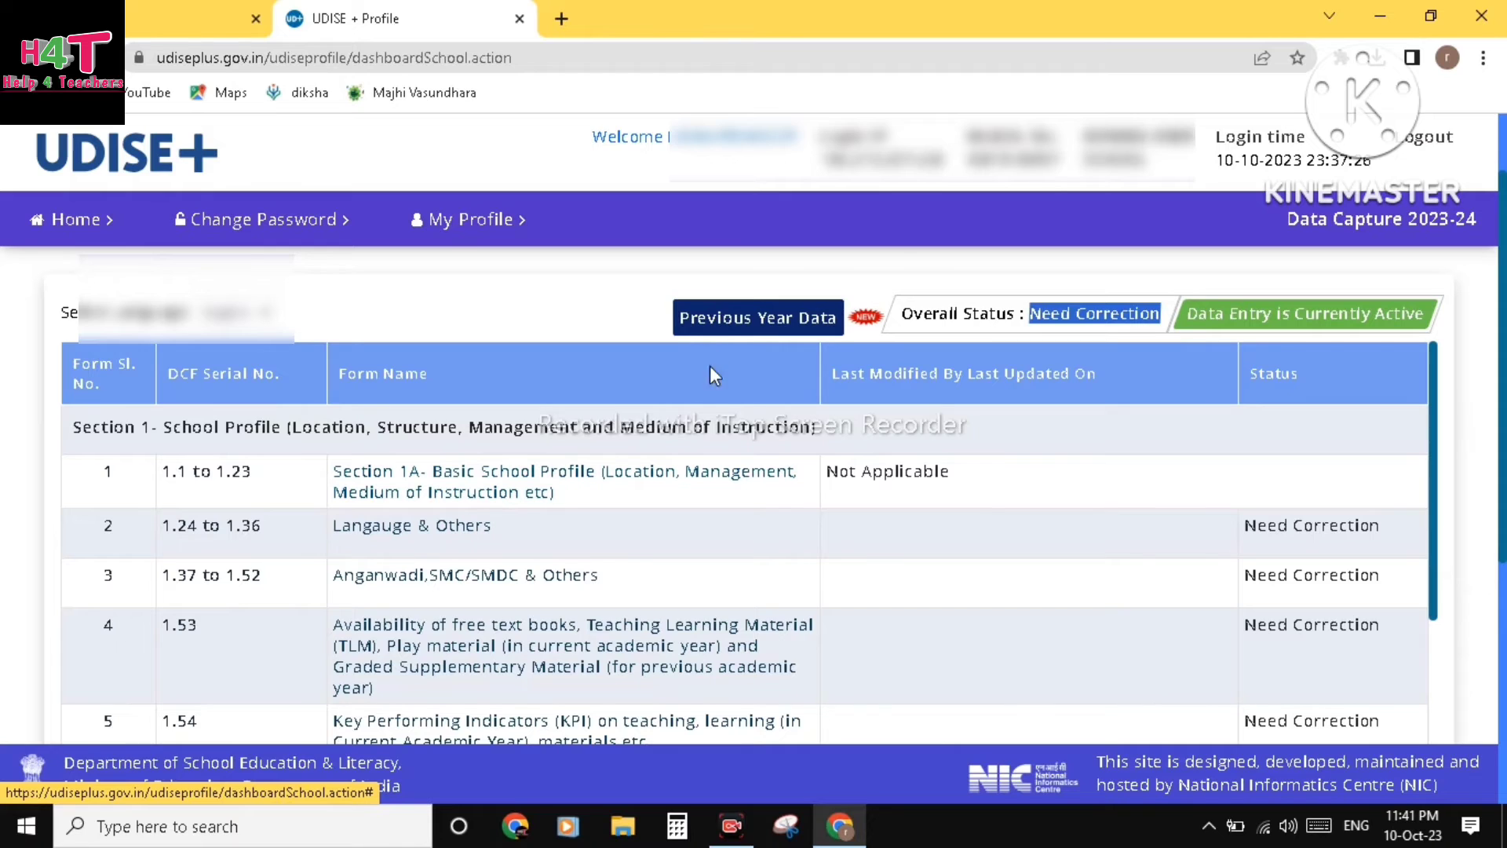
# Open the Previous Year Data for Academic Year 2022-2023 and download its Detailed Report Card (DRC)
pyautogui.click(766, 325)
pyautogui.scroll(-1, 652, 525)
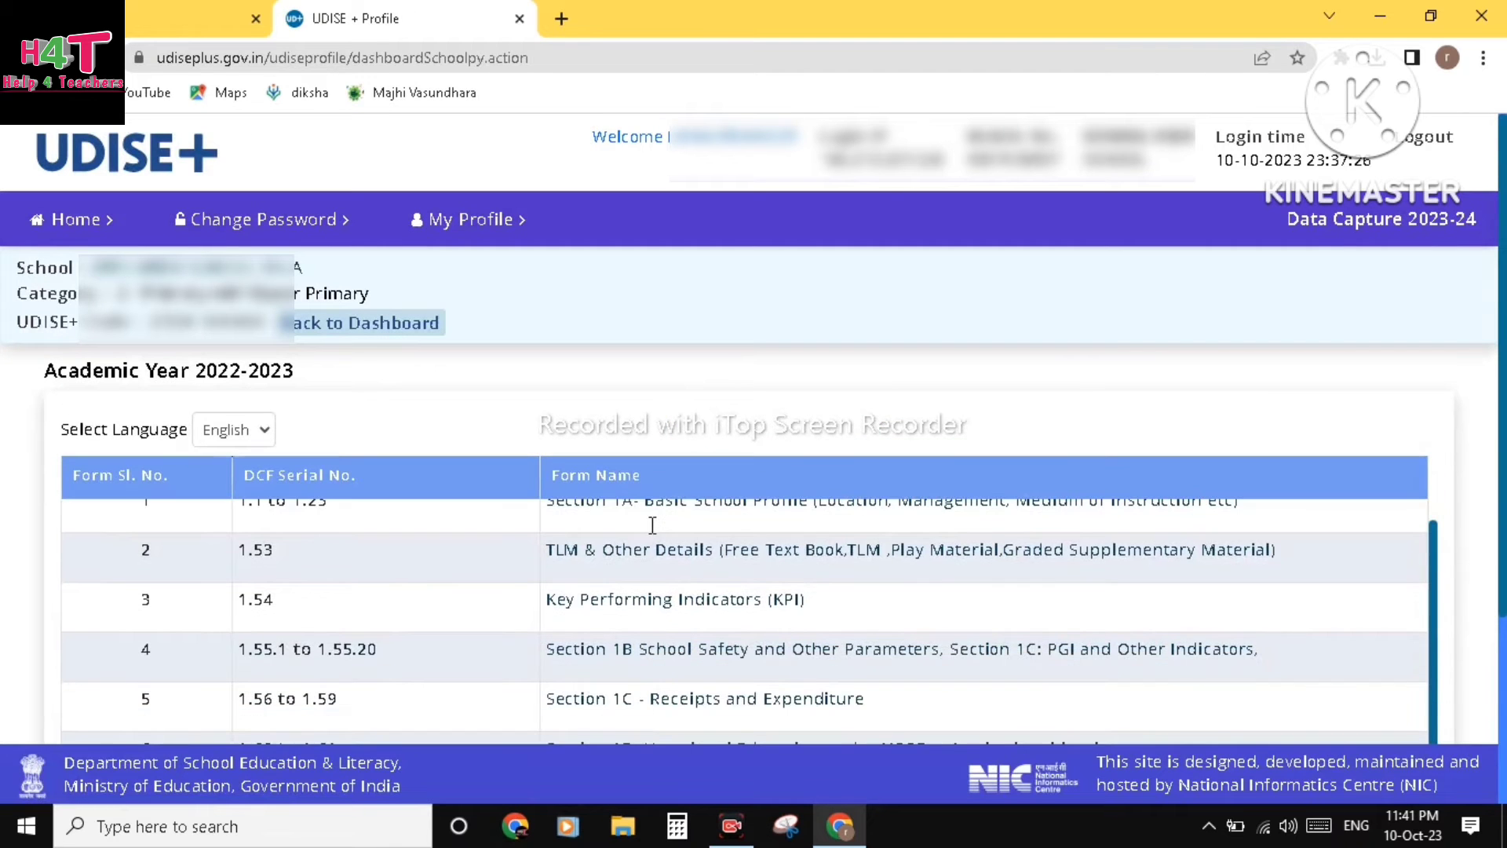
pyautogui.scroll(1, 488, 640)
pyautogui.scroll(-1, 487, 639)
pyautogui.scroll(-3, 1099, 563)
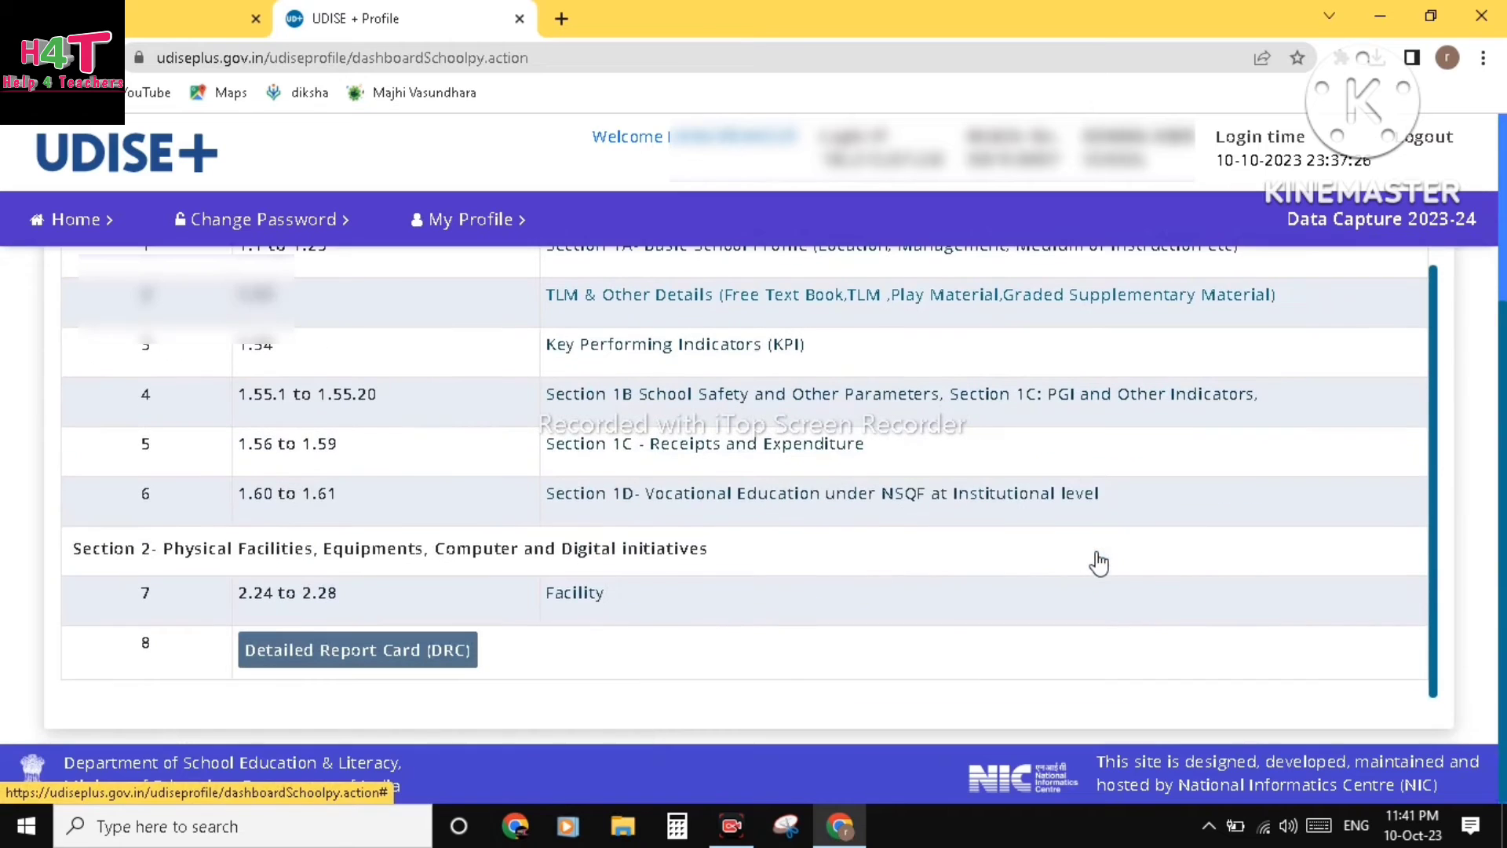
pyautogui.click(361, 660)
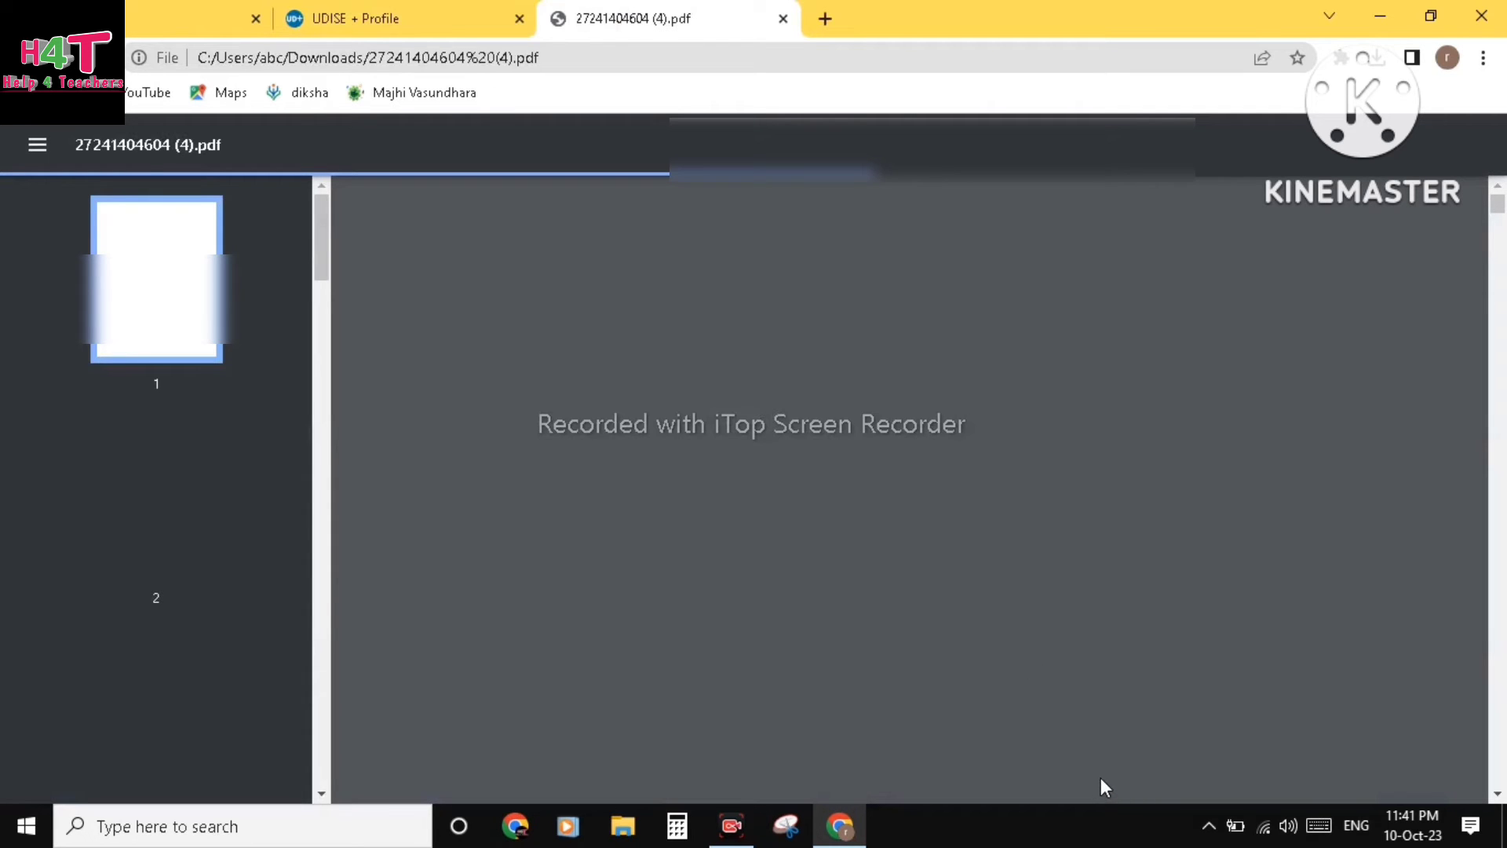
# Review the downloaded report card PDF through the medium of instruction details on page 5, and close it
pyautogui.scroll(-5, 1101, 777)
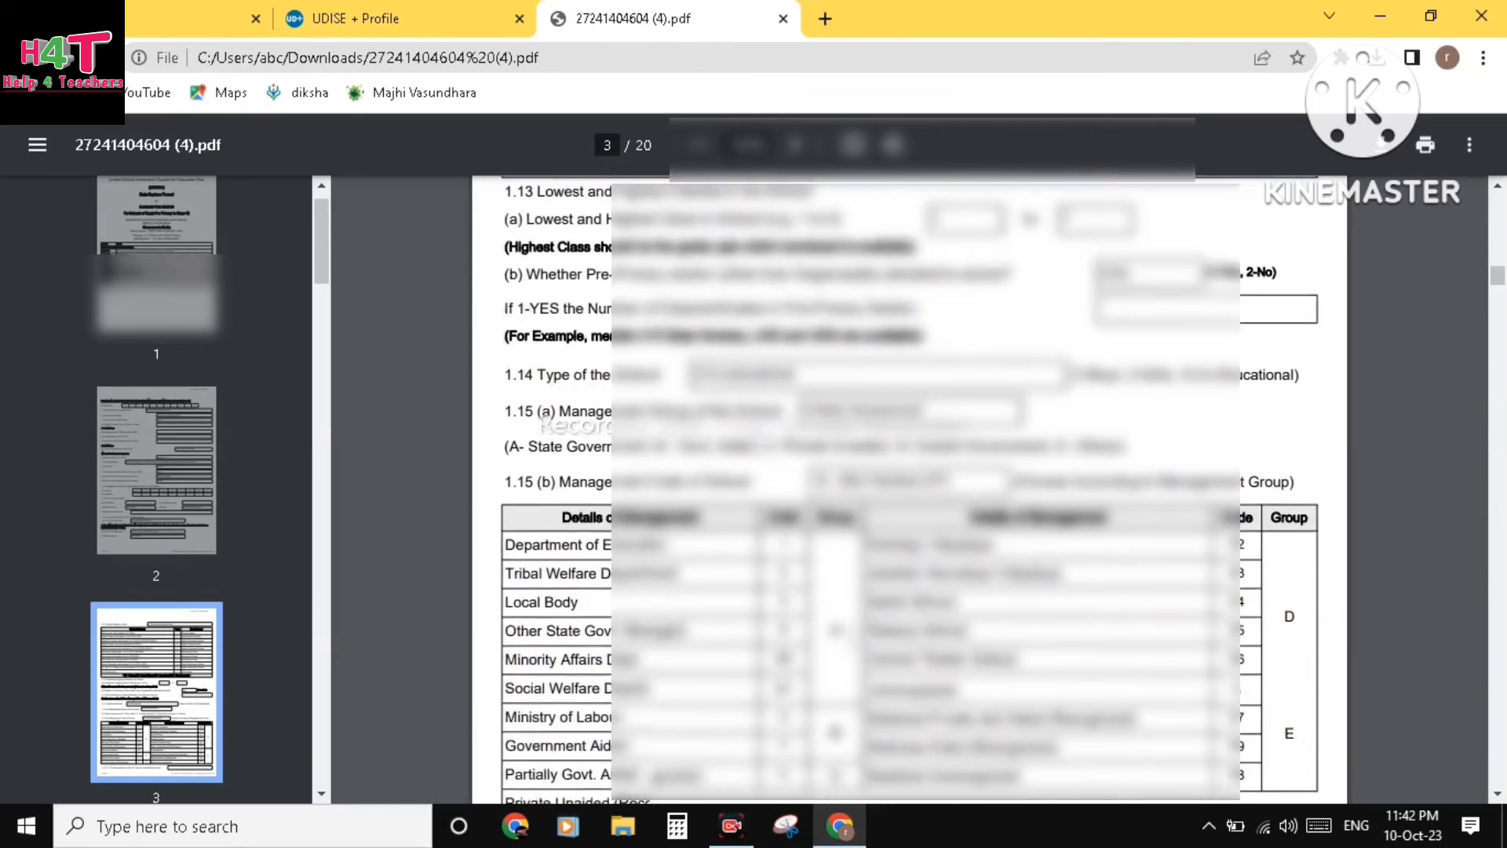
pyautogui.scroll(-10, 909, 487)
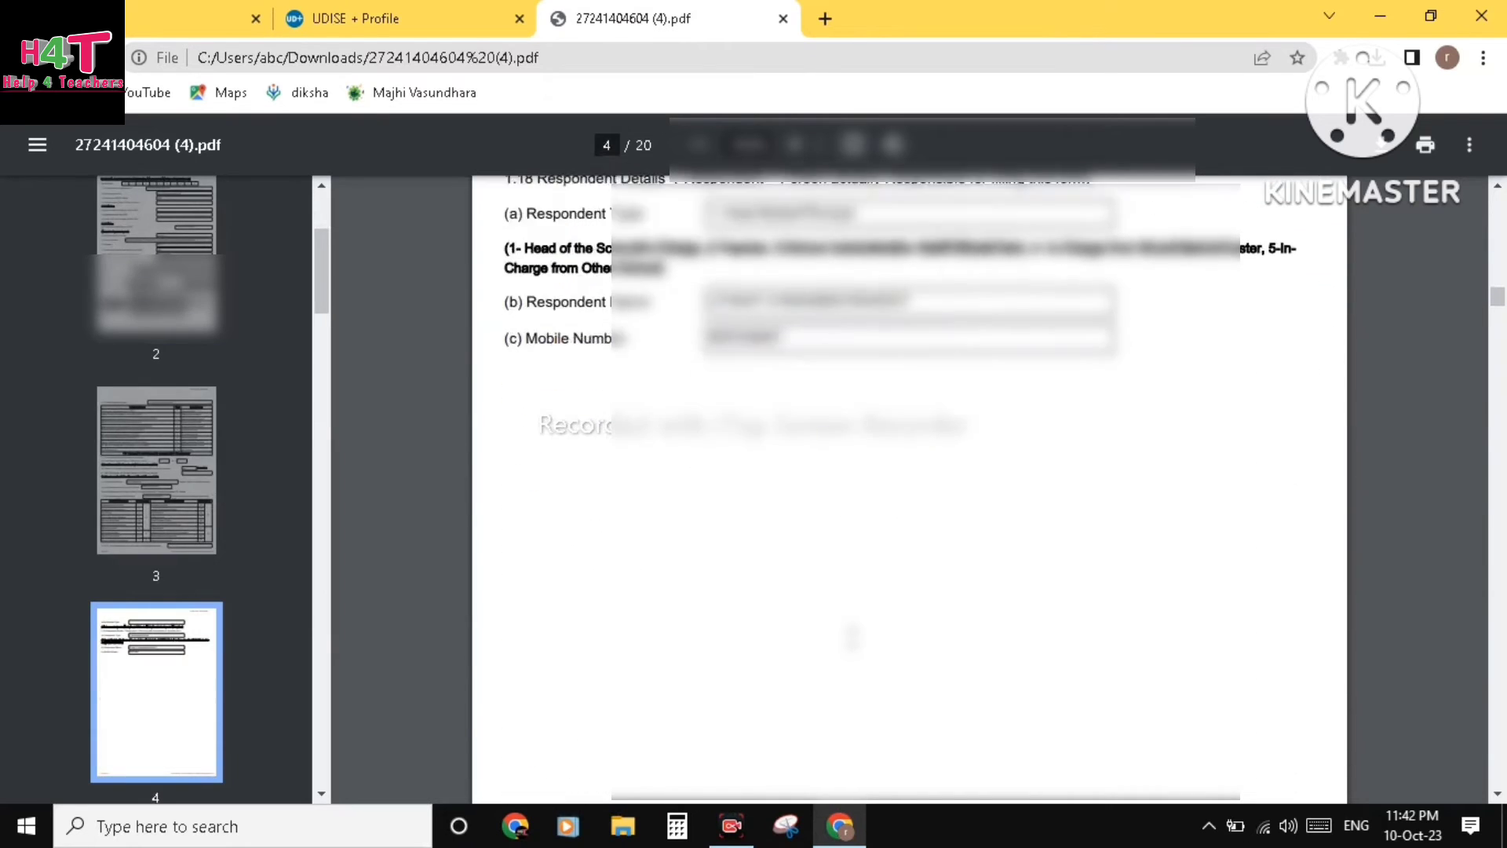
pyautogui.scroll(-10, 852, 636)
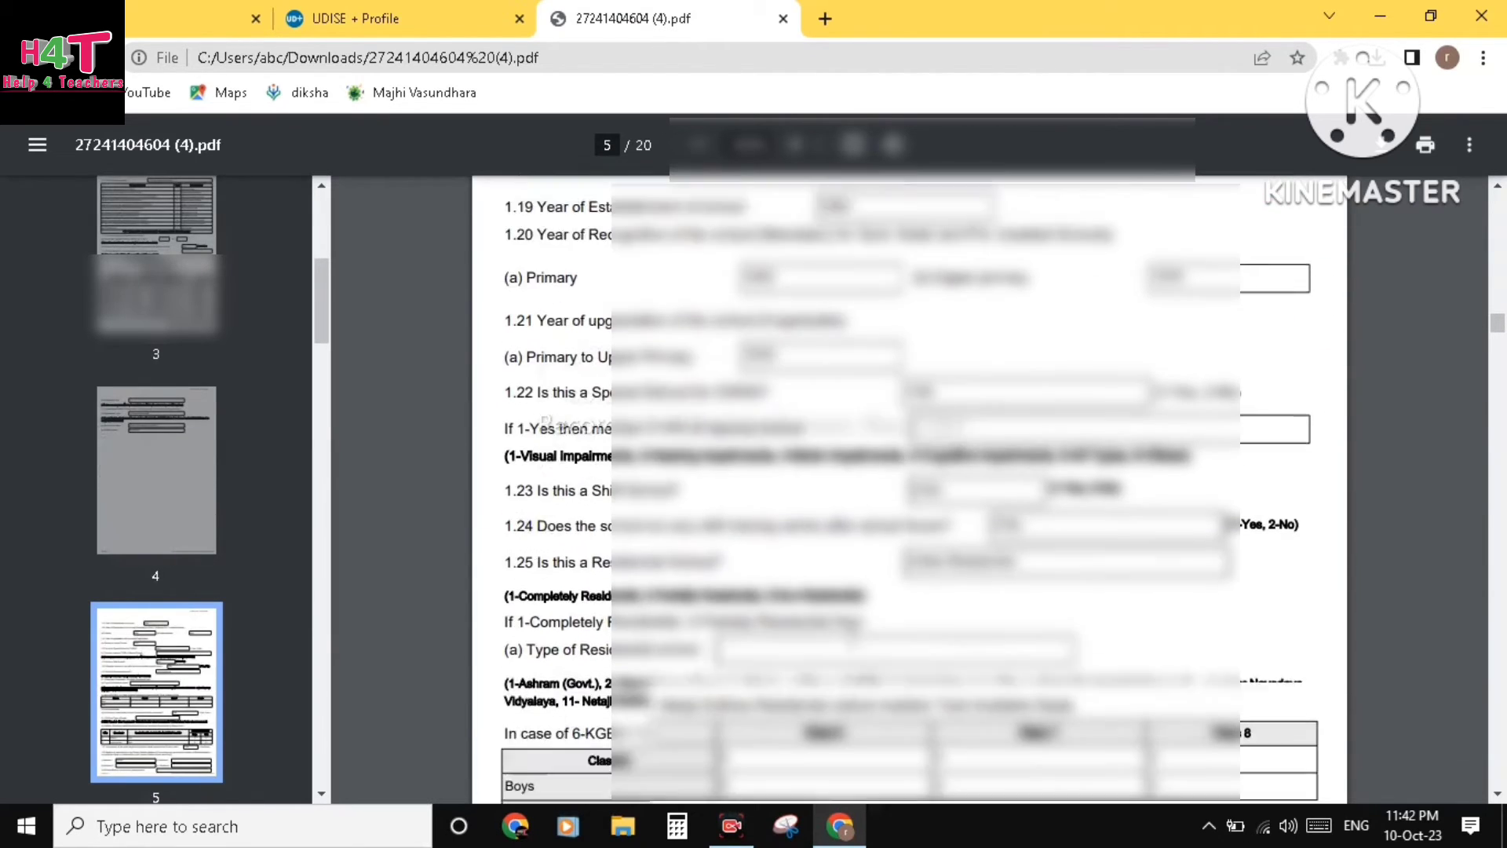
pyautogui.scroll(-1, 910, 487)
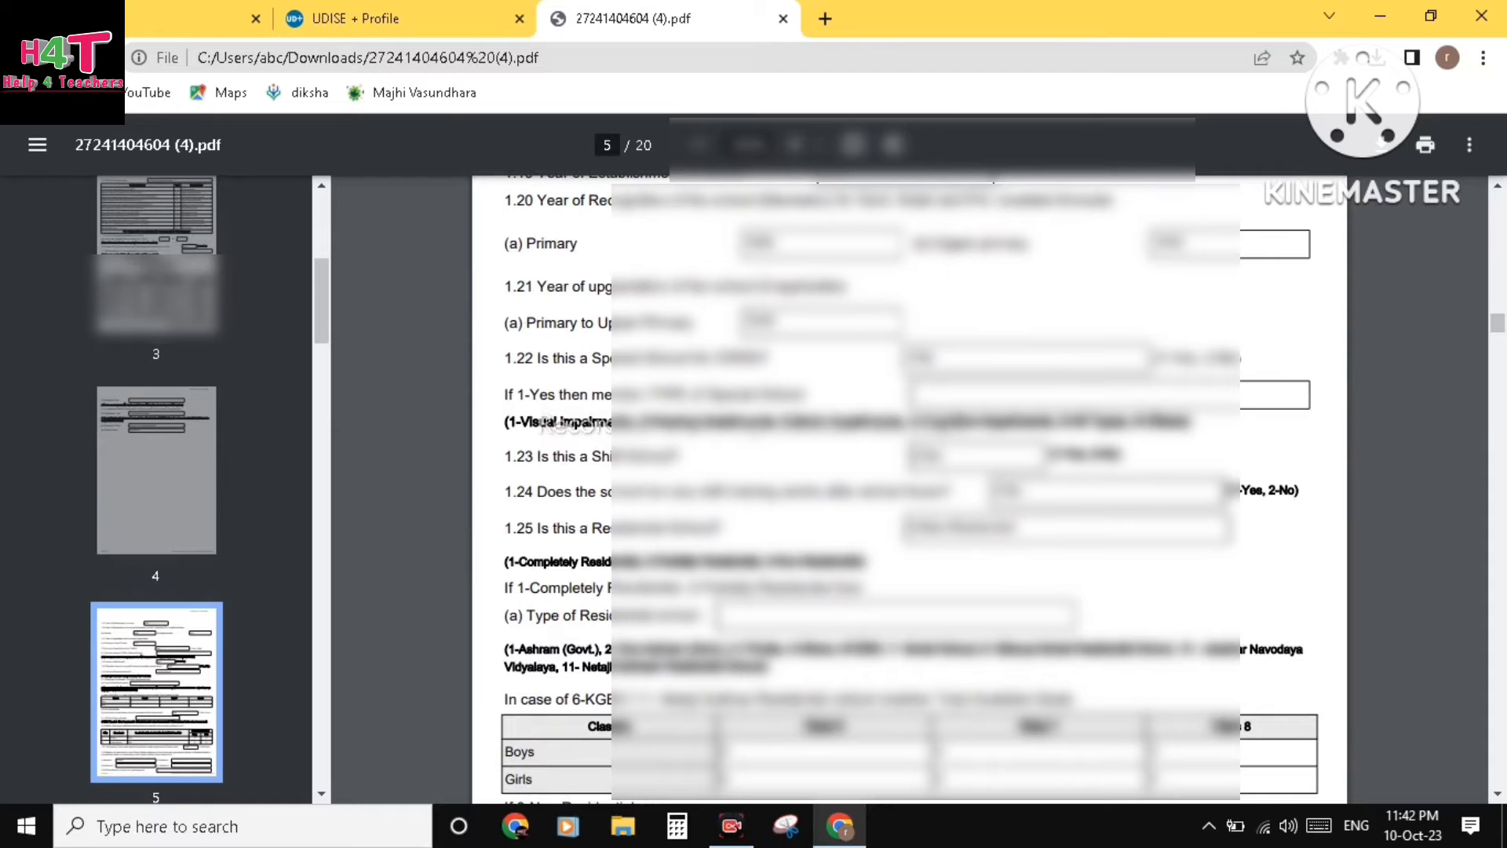
pyautogui.scroll(-2, 910, 487)
pyautogui.scroll(-8, 909, 487)
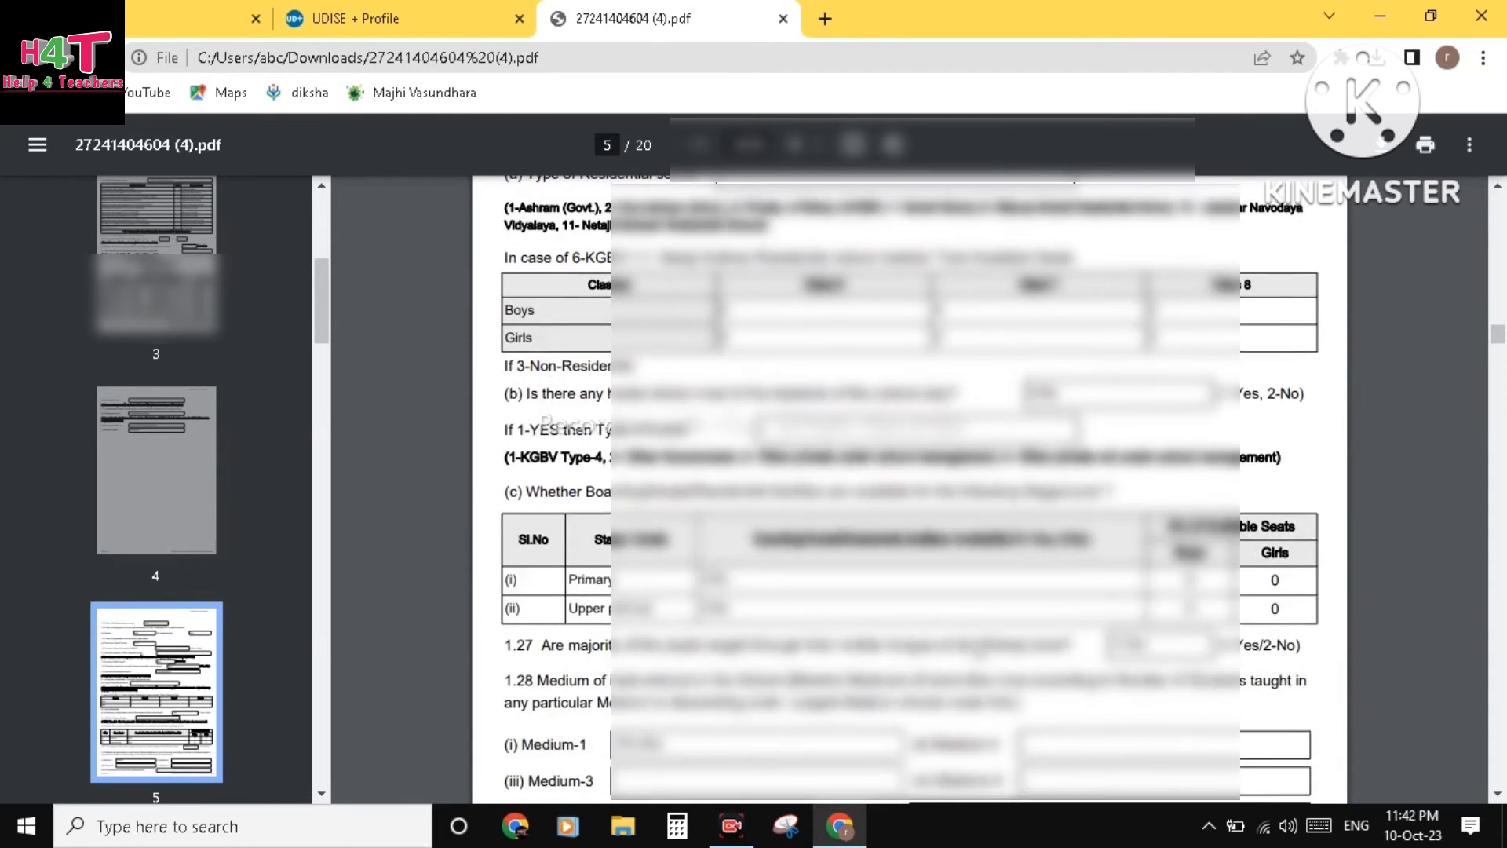
pyautogui.scroll(-2, 977, 643)
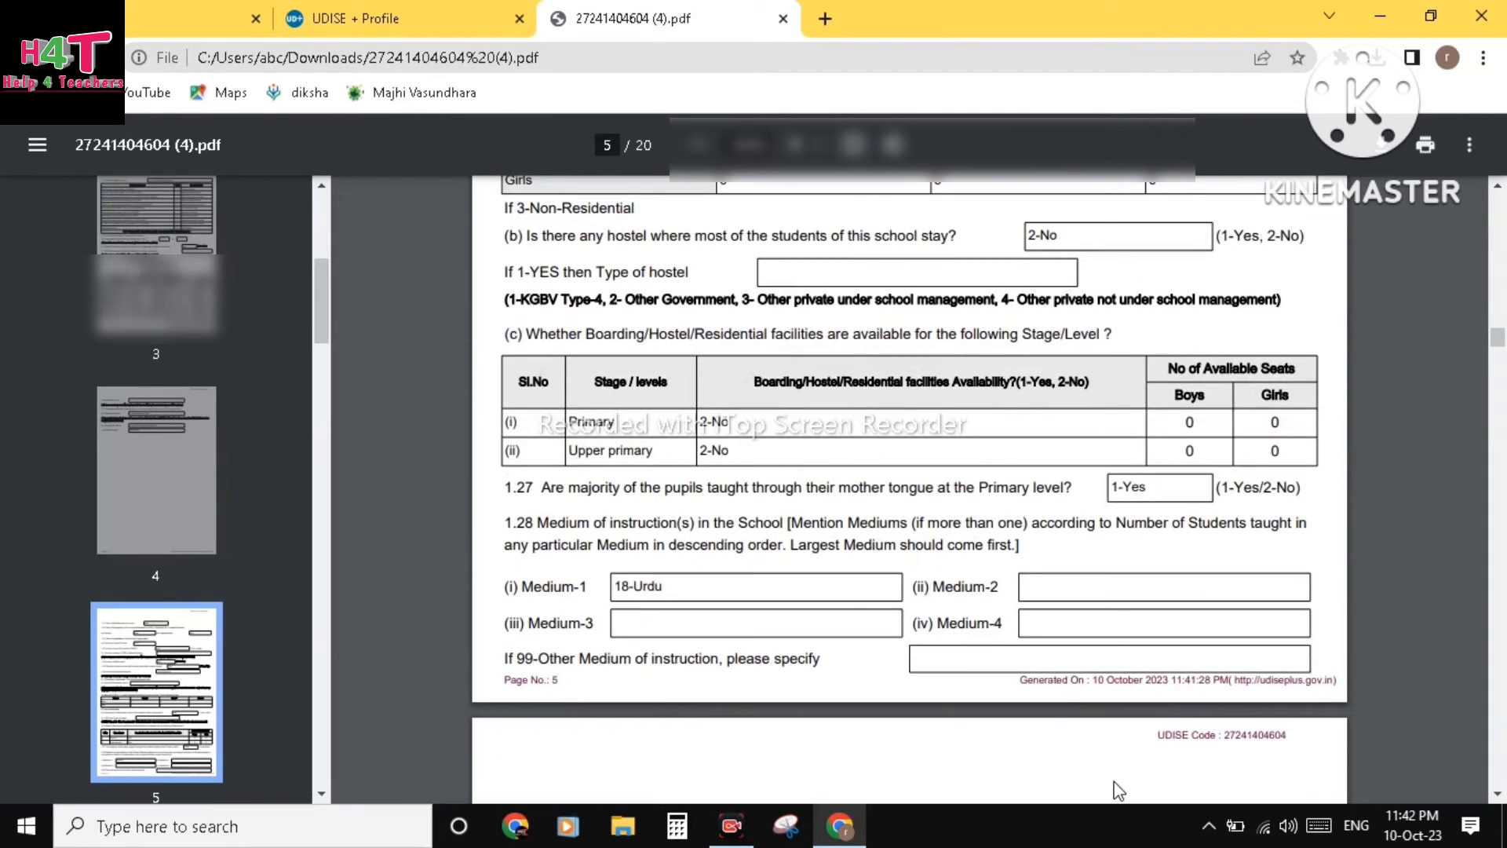
pyautogui.click(781, 17)
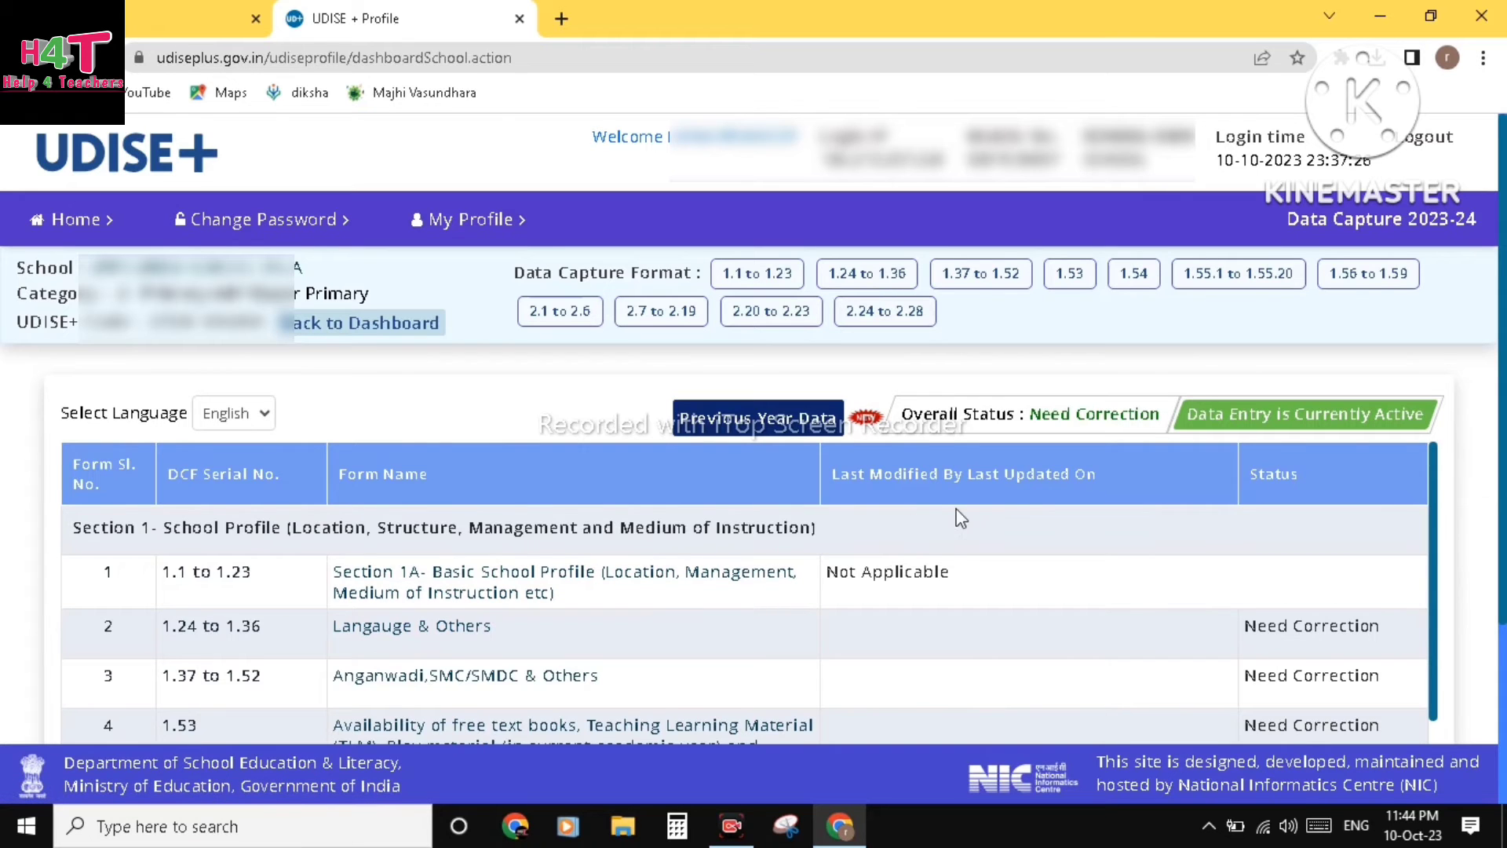
# Open the Langauge & Others form (DCF 1.24 to 1.36) from the Section 1 list
pyautogui.scroll(-1, 961, 518)
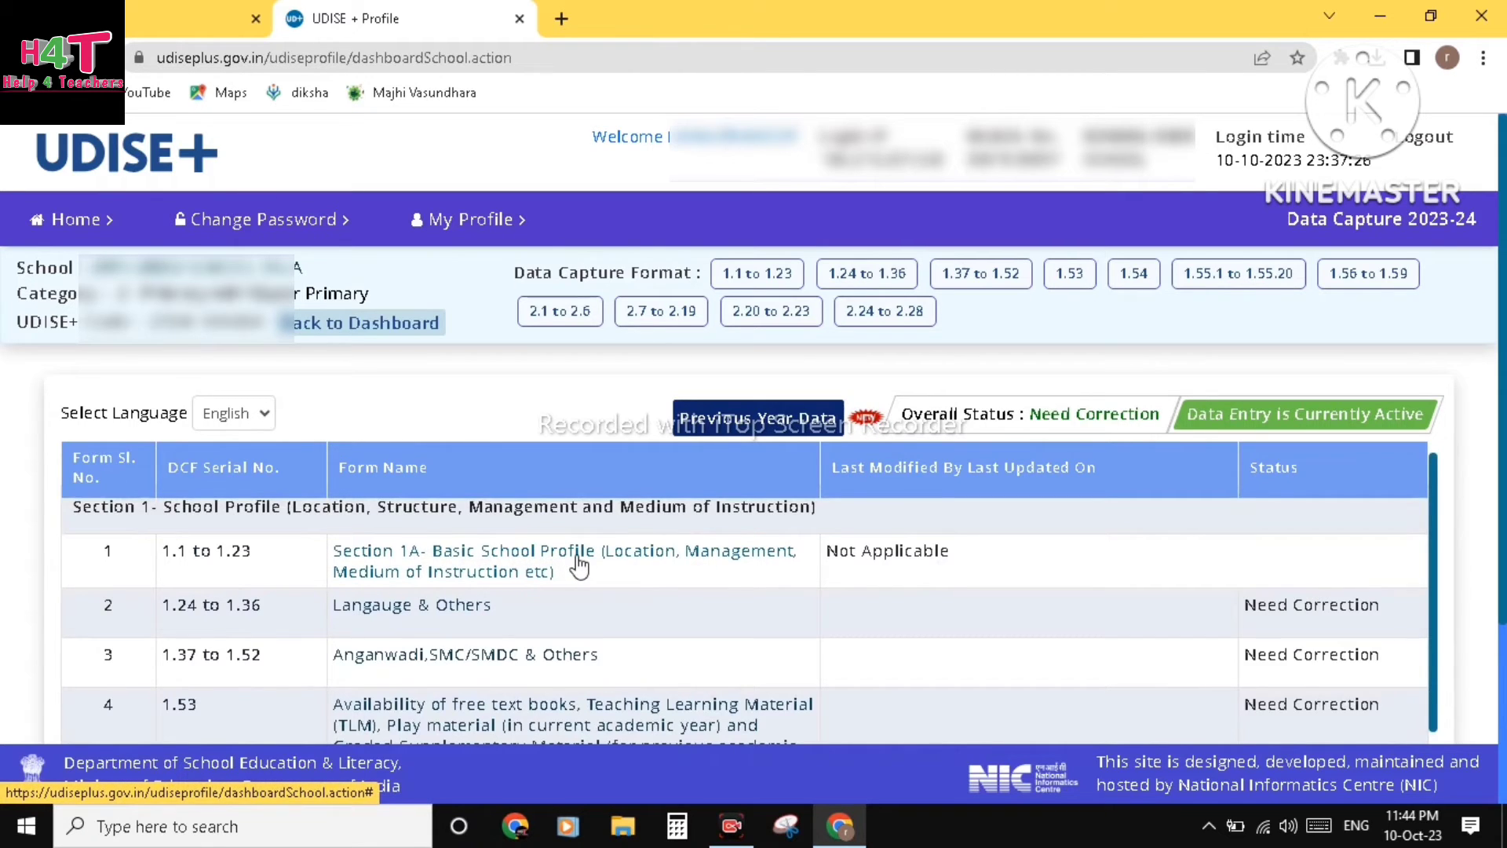
pyautogui.scroll(-1, 579, 565)
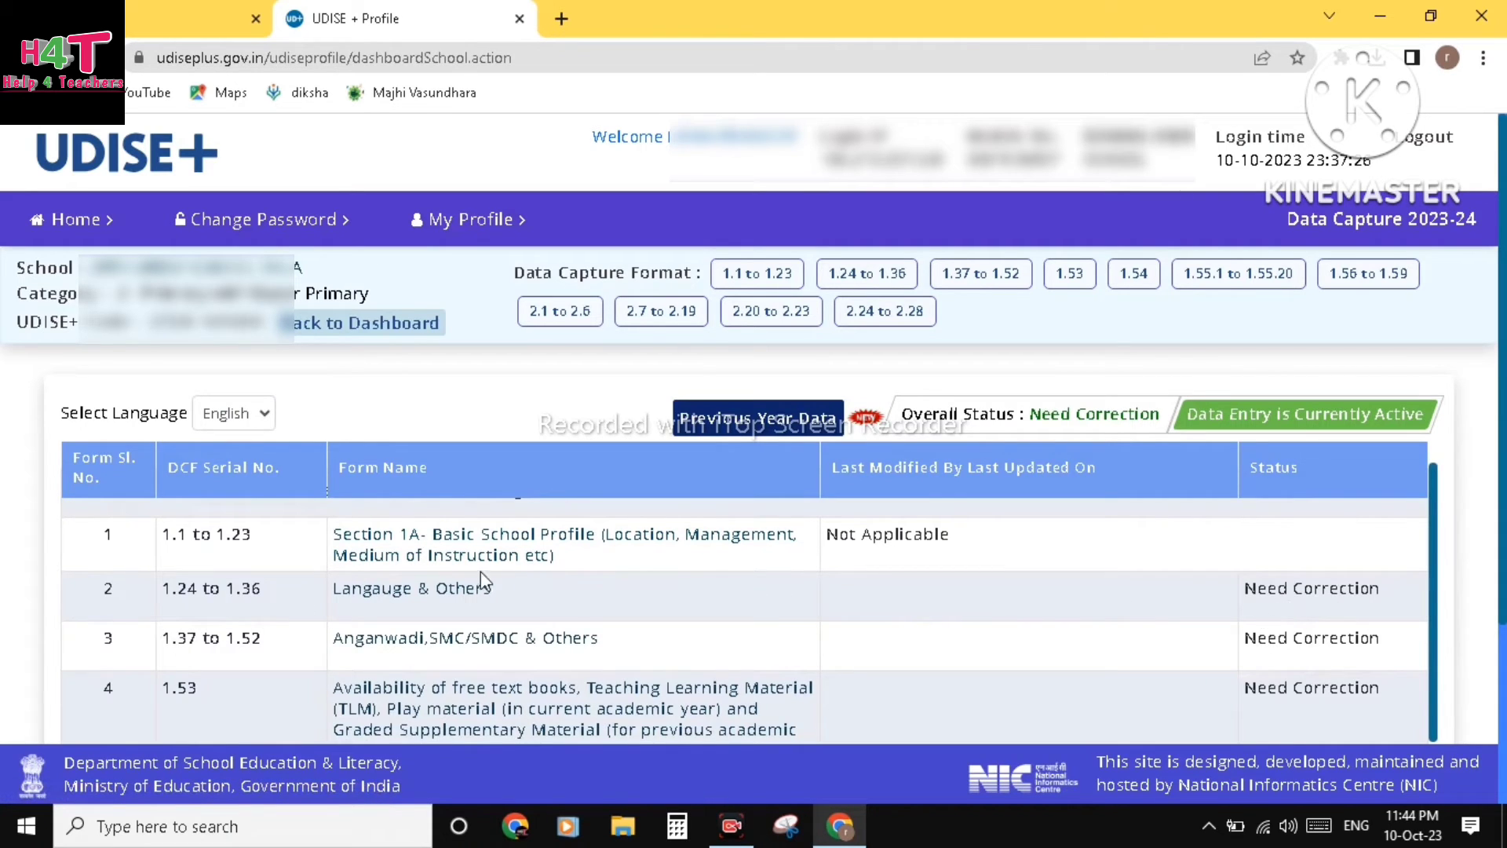
pyautogui.click(427, 591)
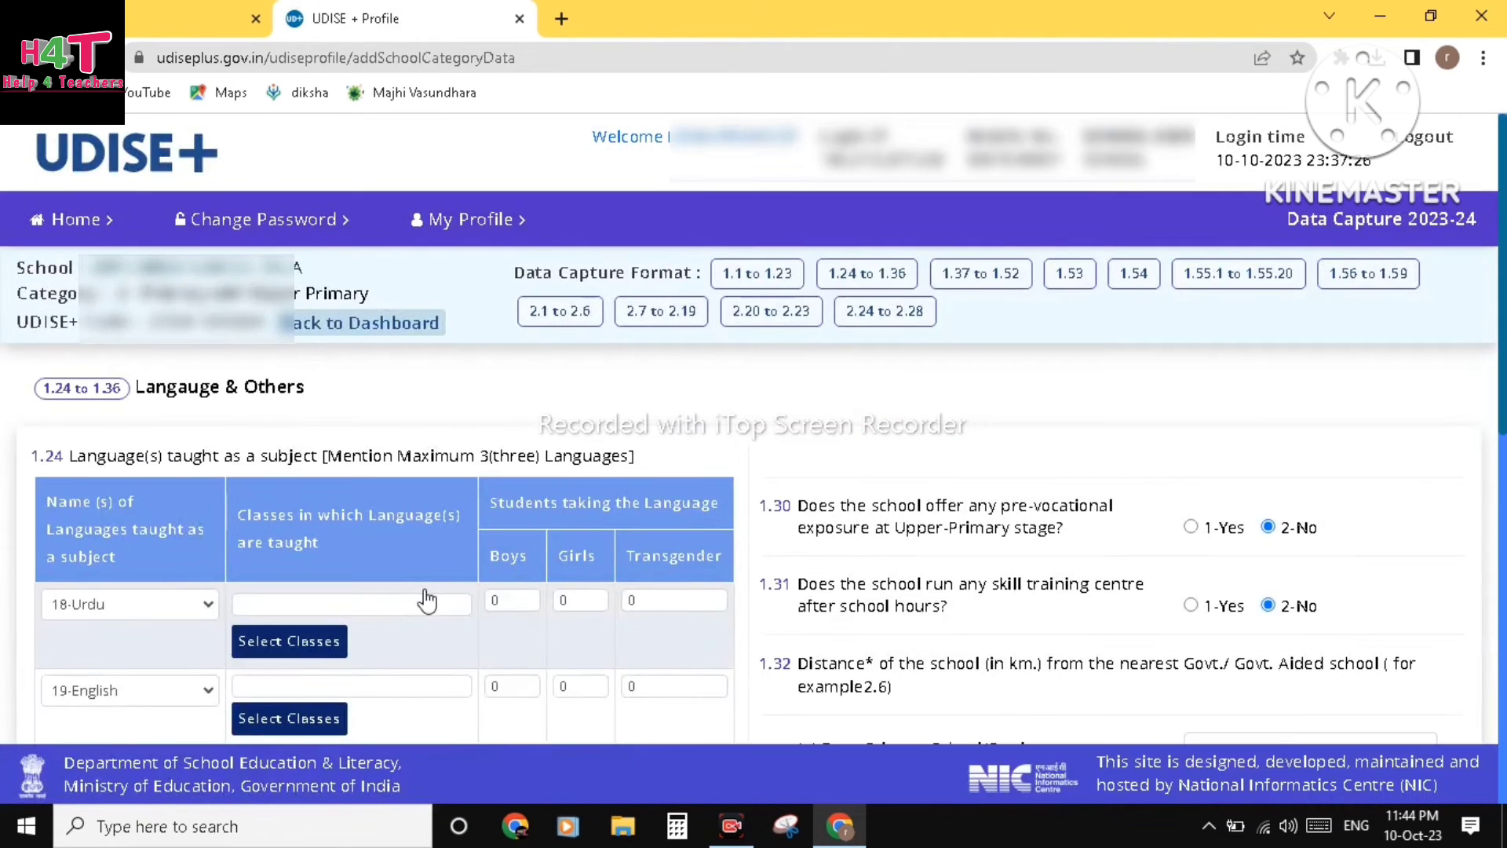
# Select classes 1 to 7 as the classes in which 18-Urdu is taught in item 1.24
pyautogui.scroll(-3, 347, 484)
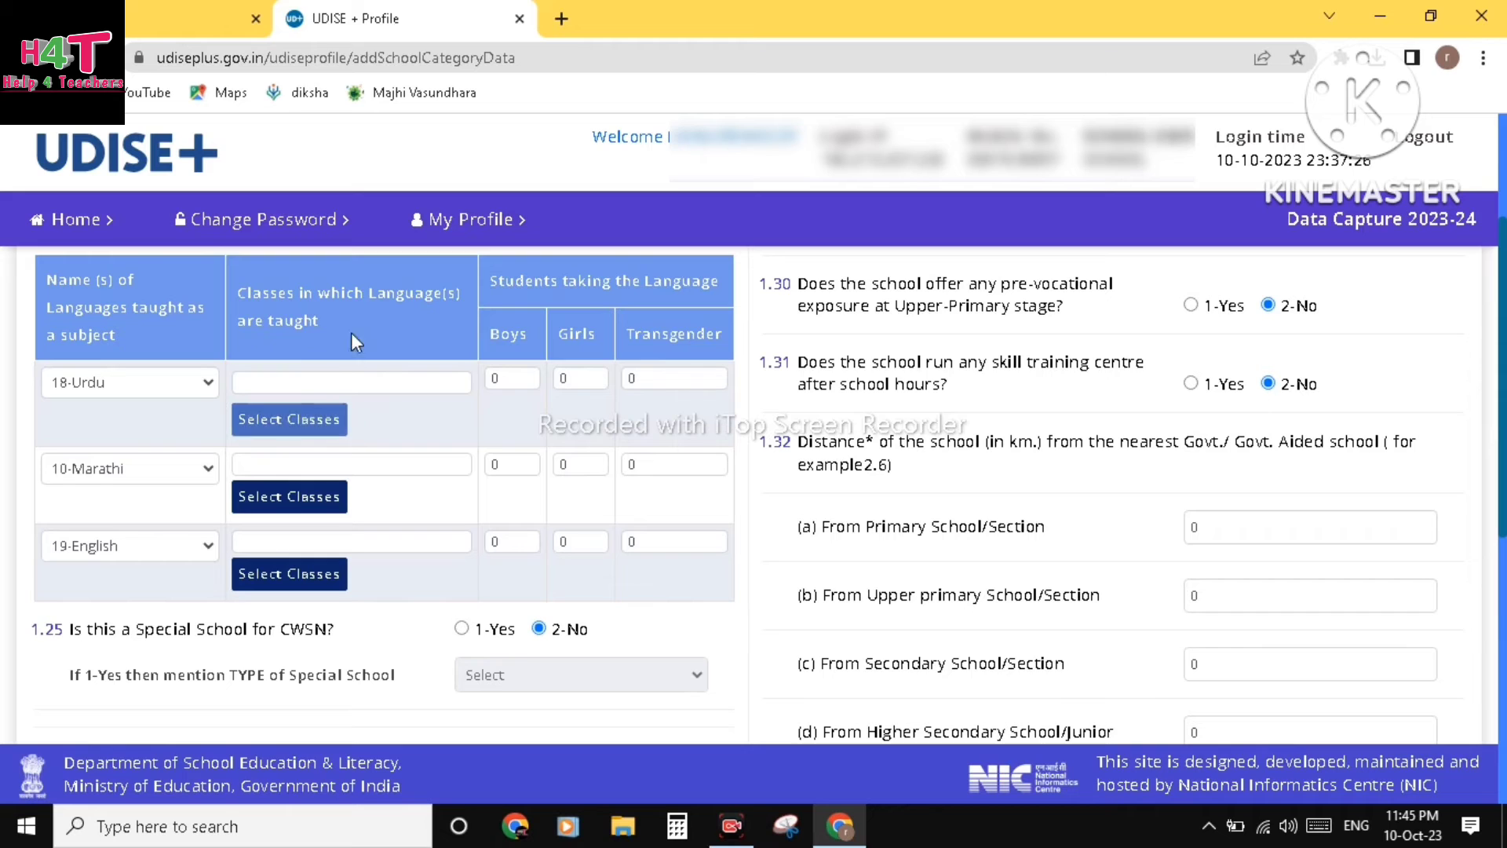
pyautogui.click(290, 423)
pyautogui.click(495, 489)
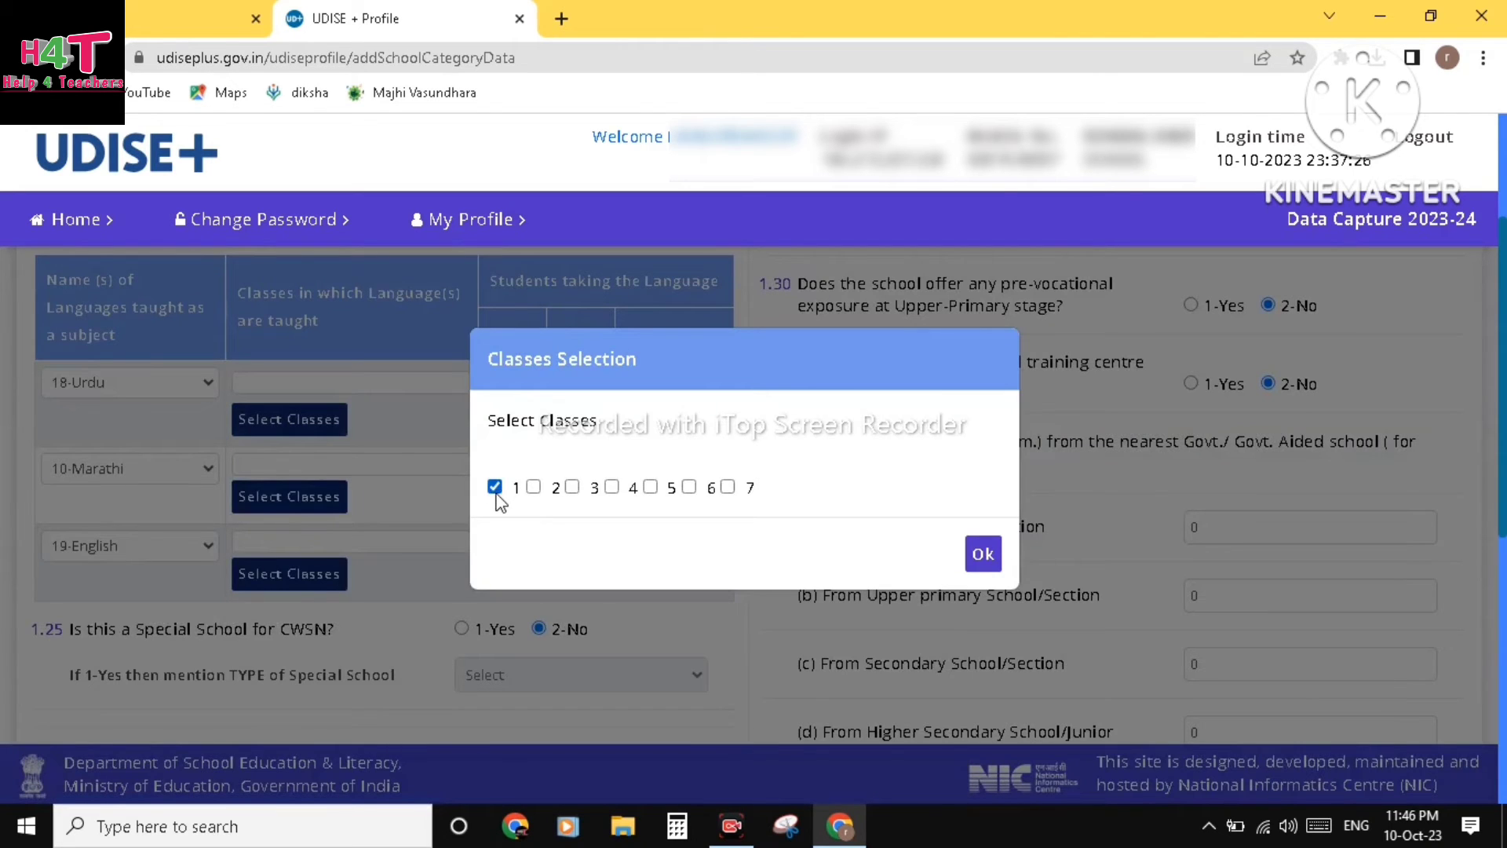
pyautogui.click(534, 488)
pyautogui.click(572, 487)
pyautogui.click(612, 488)
pyautogui.click(649, 487)
pyautogui.click(689, 488)
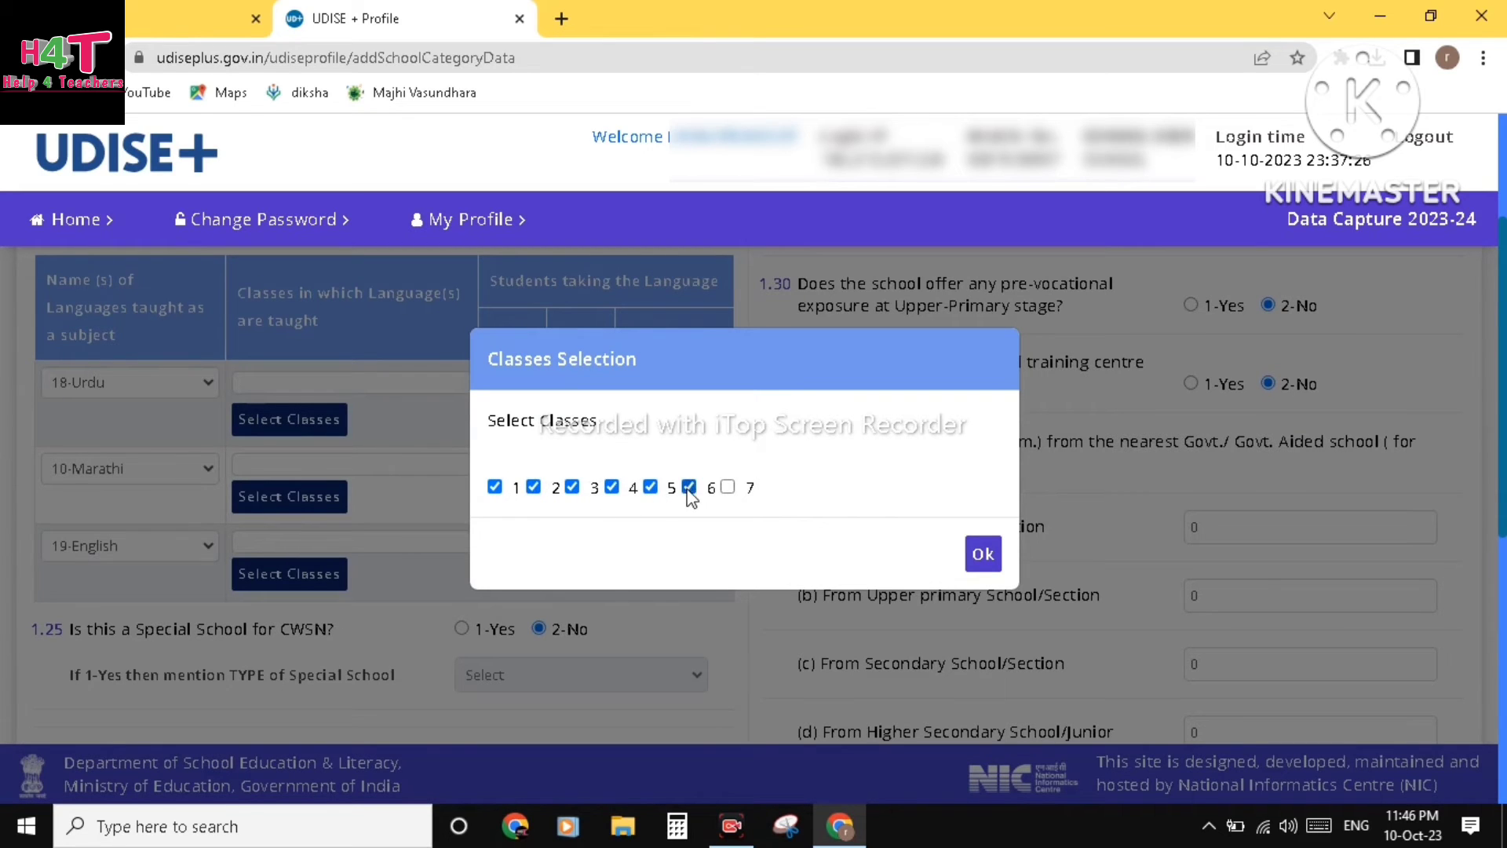
pyautogui.click(728, 487)
pyautogui.click(983, 554)
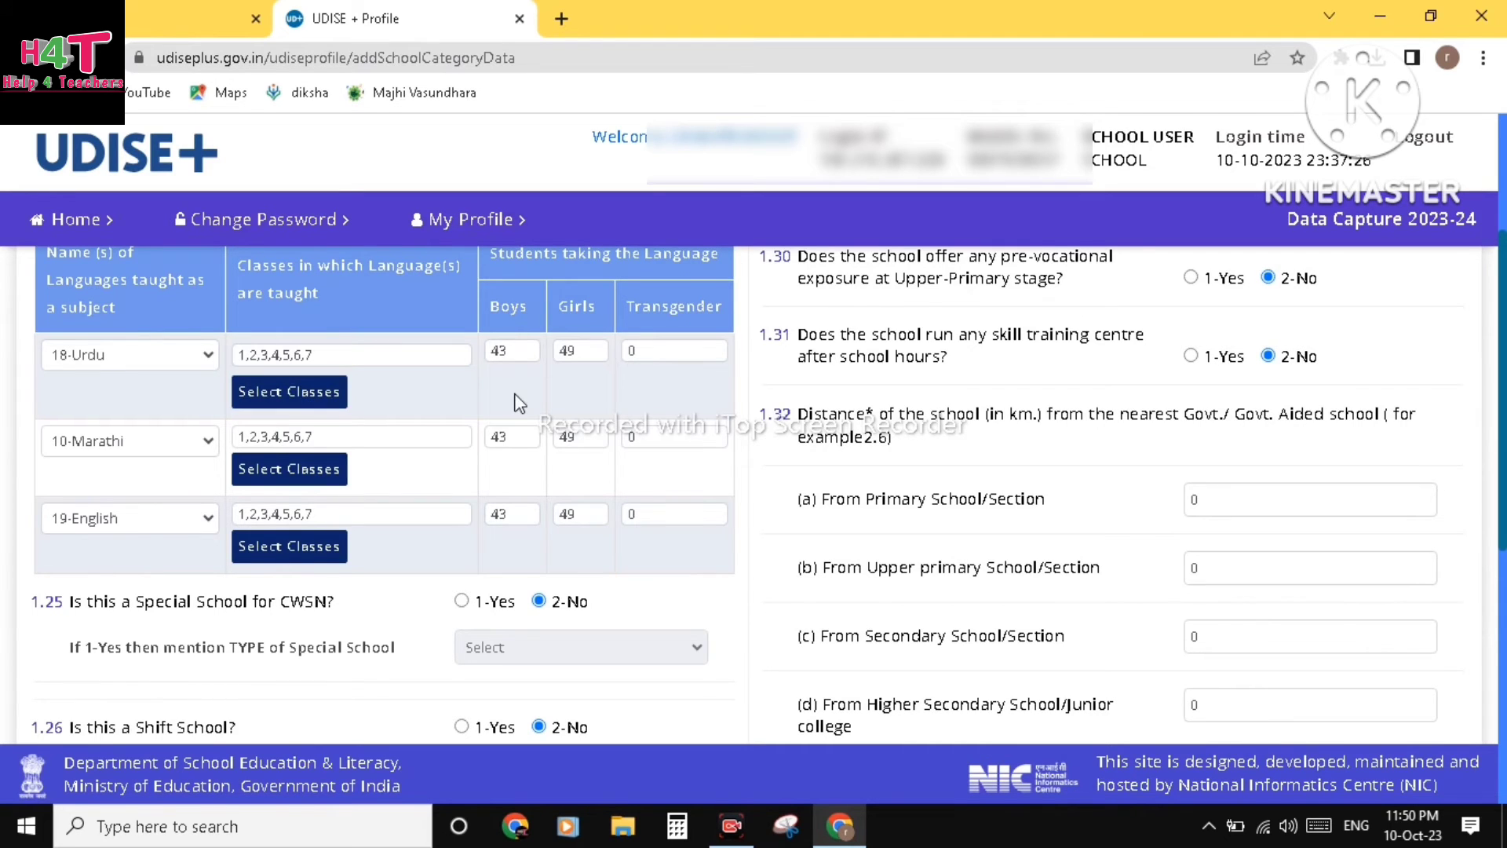
# Review the completed language table and the answers to items 1.25 to 1.35 of the Langauge & Others form
pyautogui.scroll(1, 518, 402)
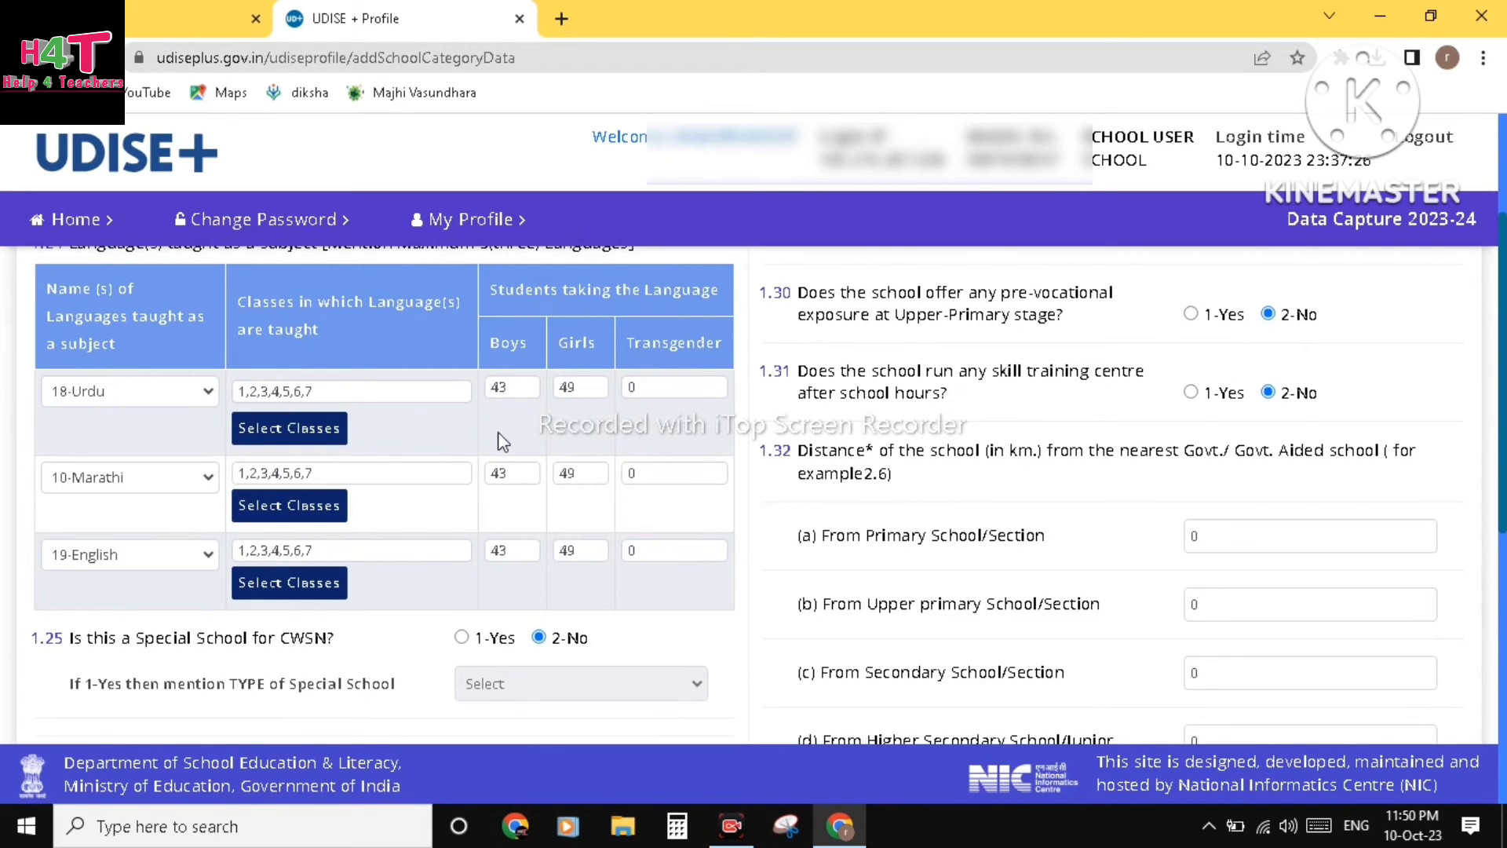
pyautogui.scroll(-1, 697, 531)
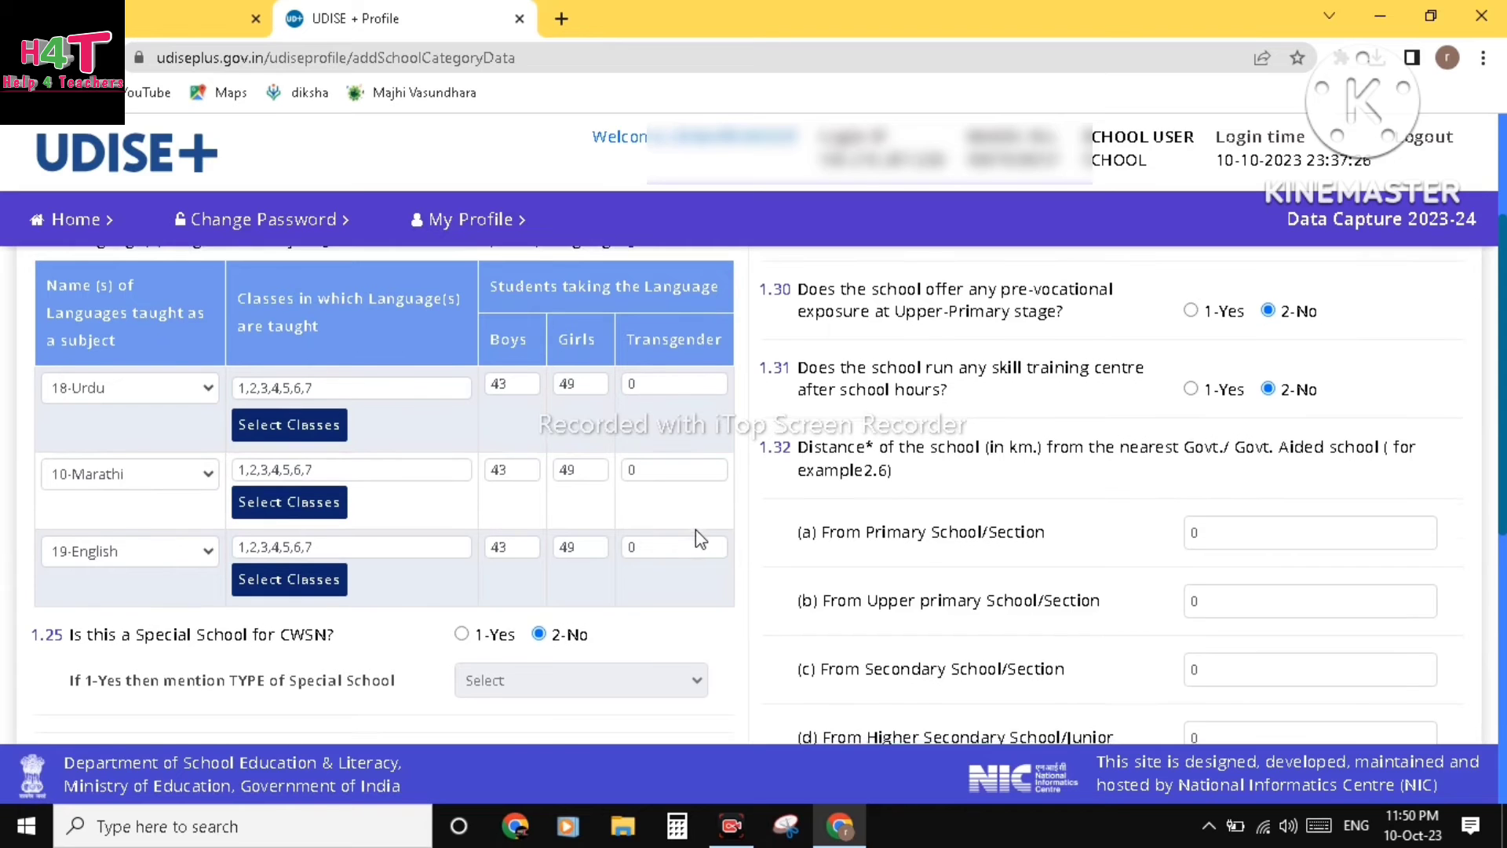
pyautogui.scroll(-3, 696, 529)
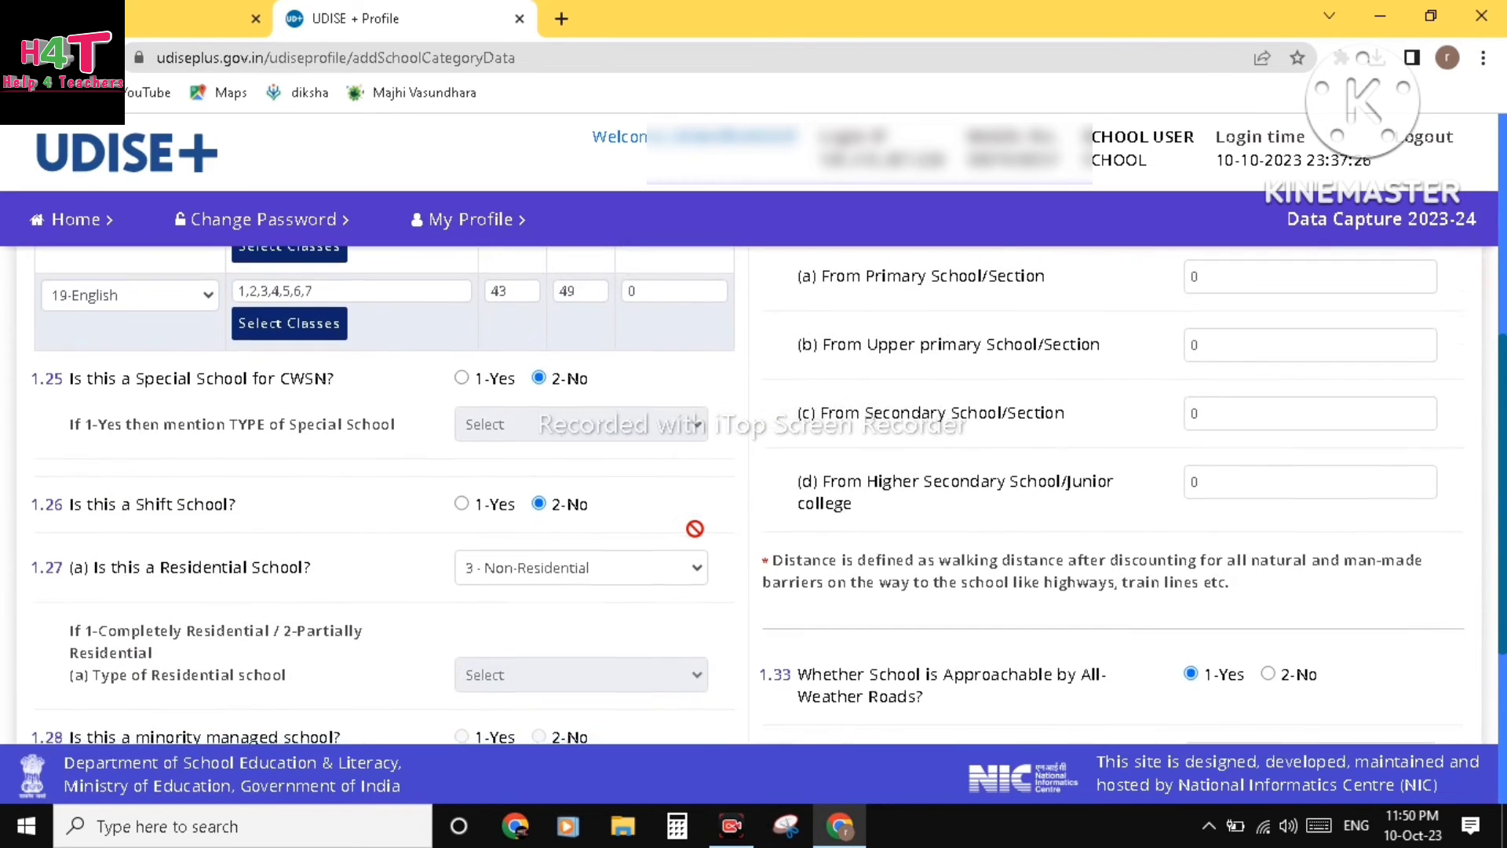
pyautogui.scroll(-2, 695, 529)
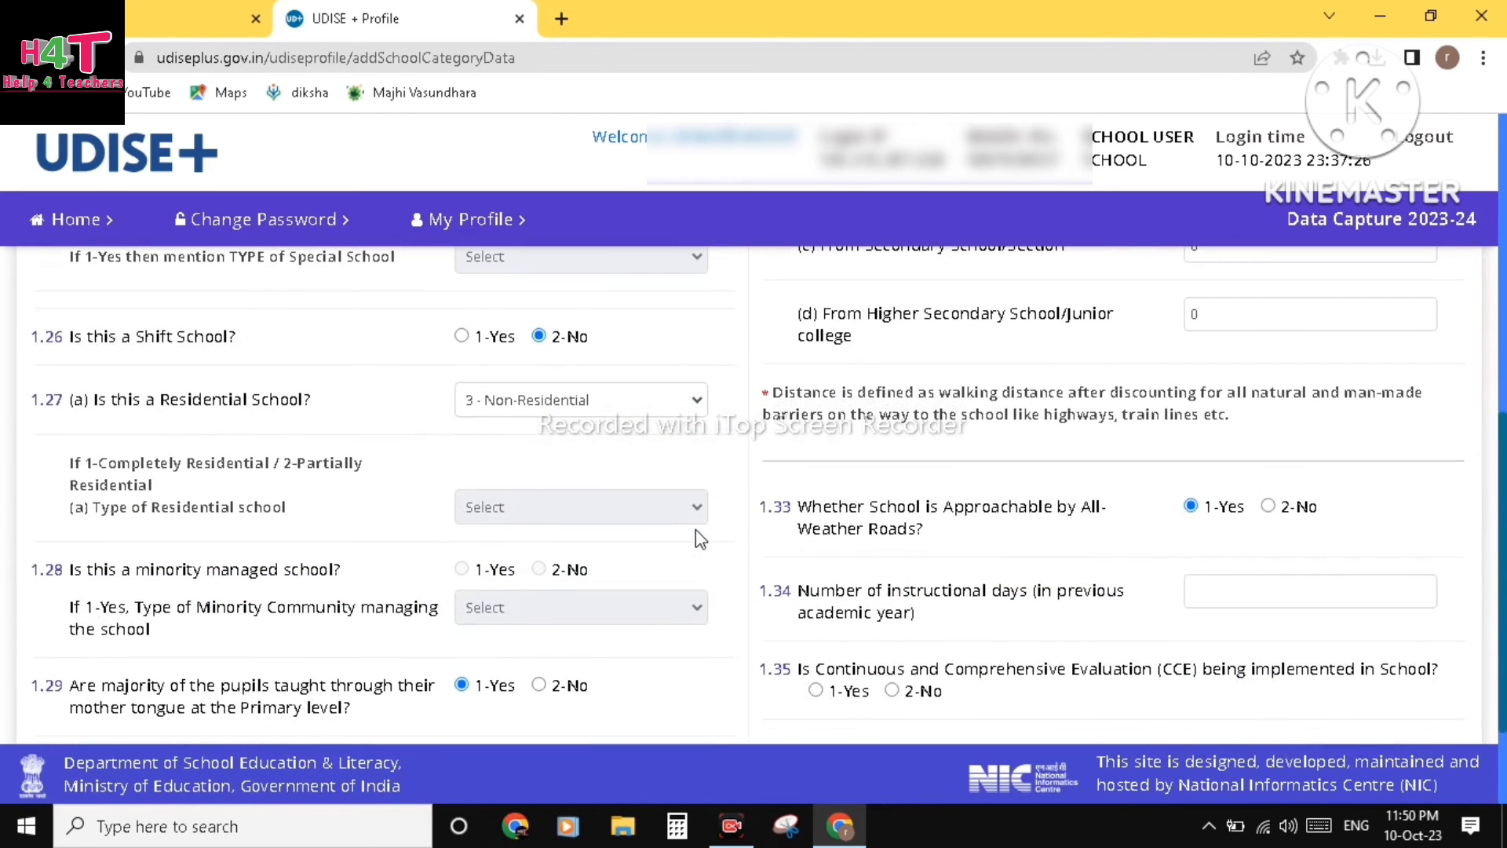
pyautogui.scroll(-1, 696, 529)
pyautogui.scroll(-1, 695, 529)
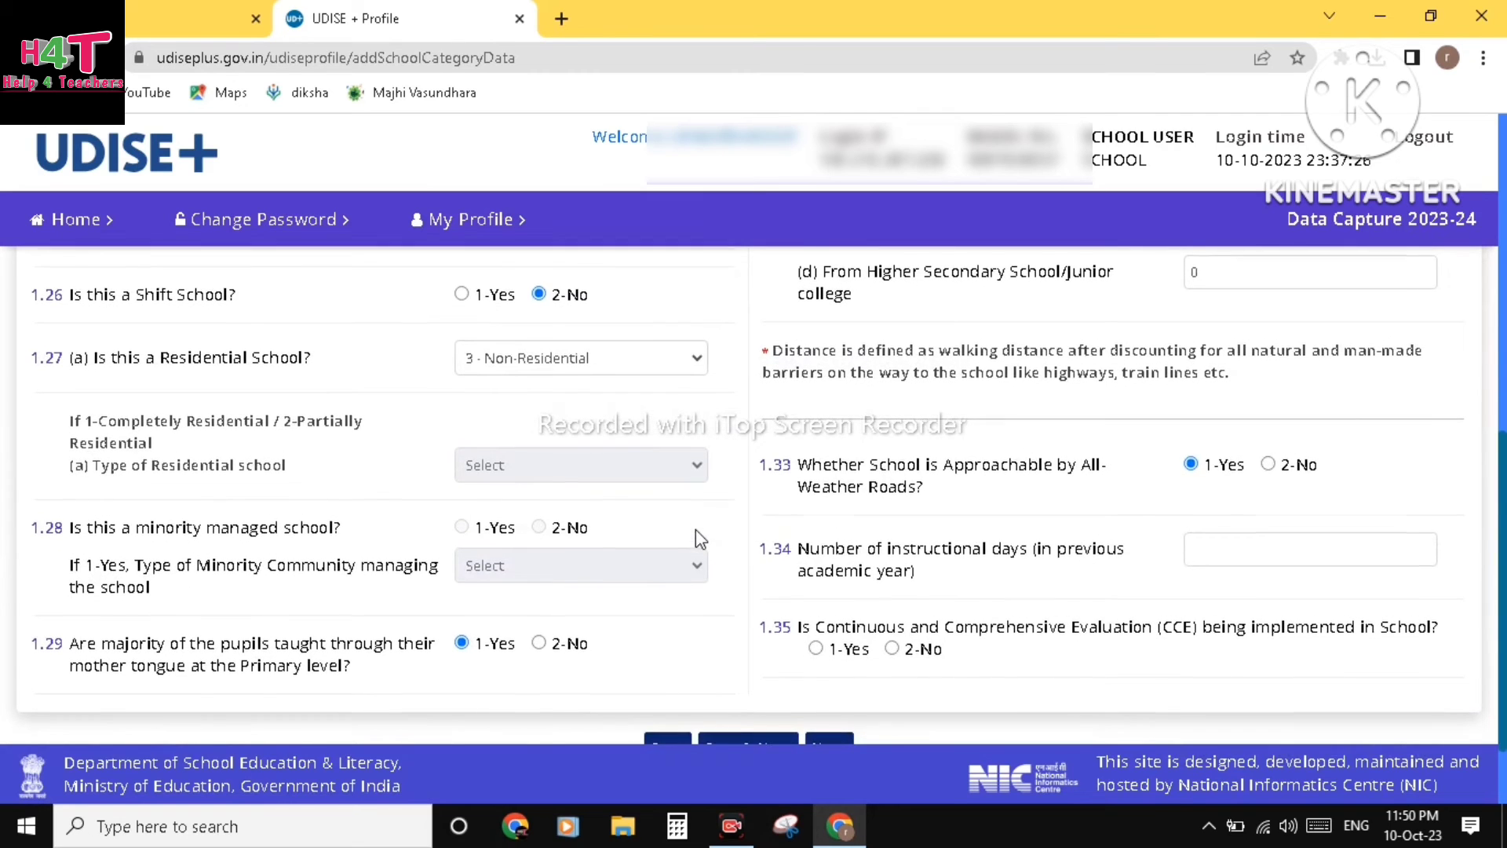
pyautogui.scroll(1, 696, 529)
pyautogui.scroll(4, 695, 529)
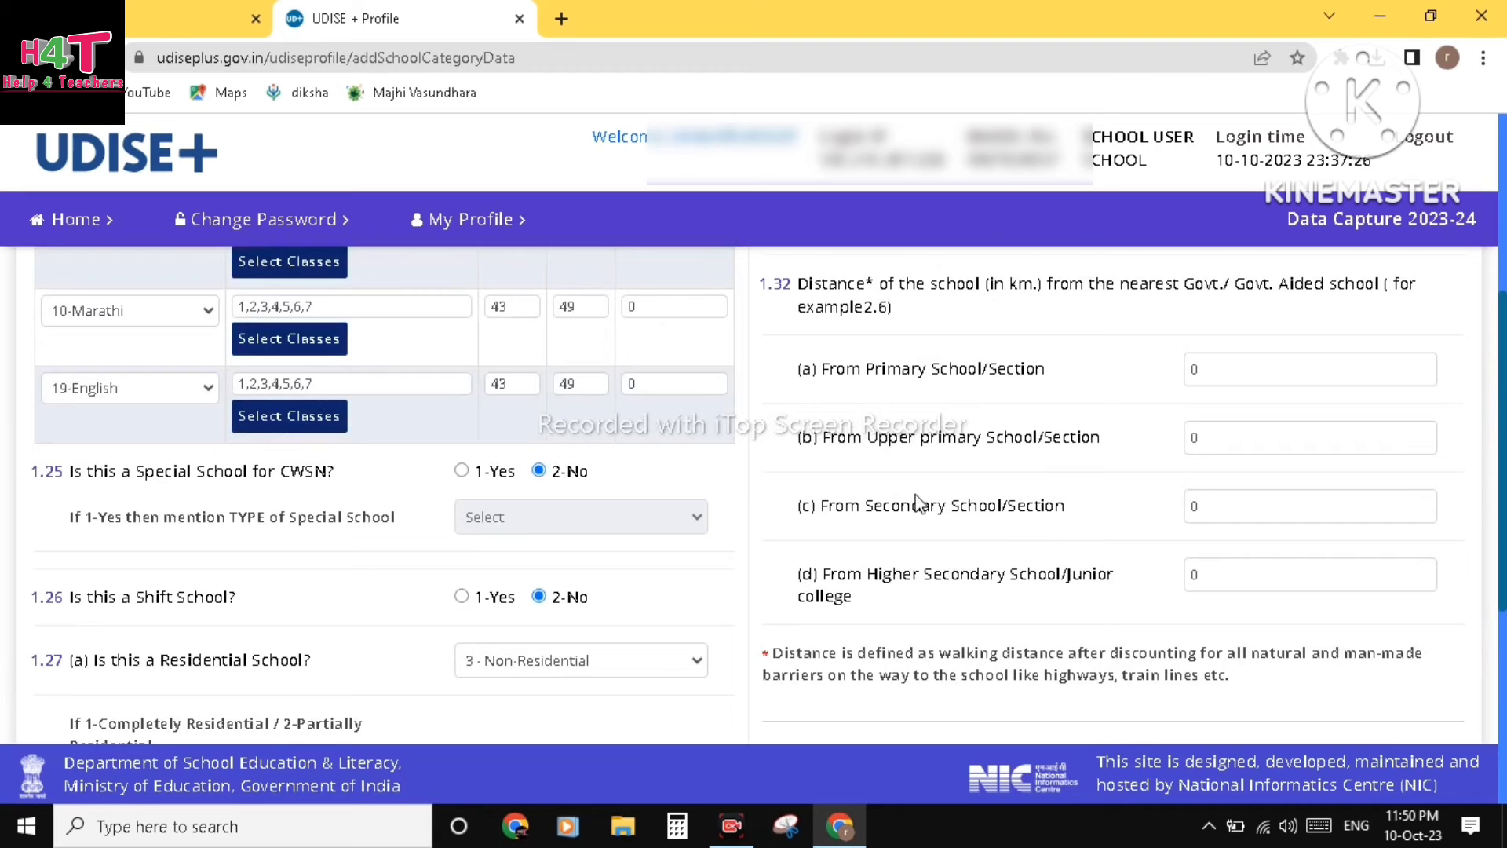
pyautogui.scroll(-3, 918, 502)
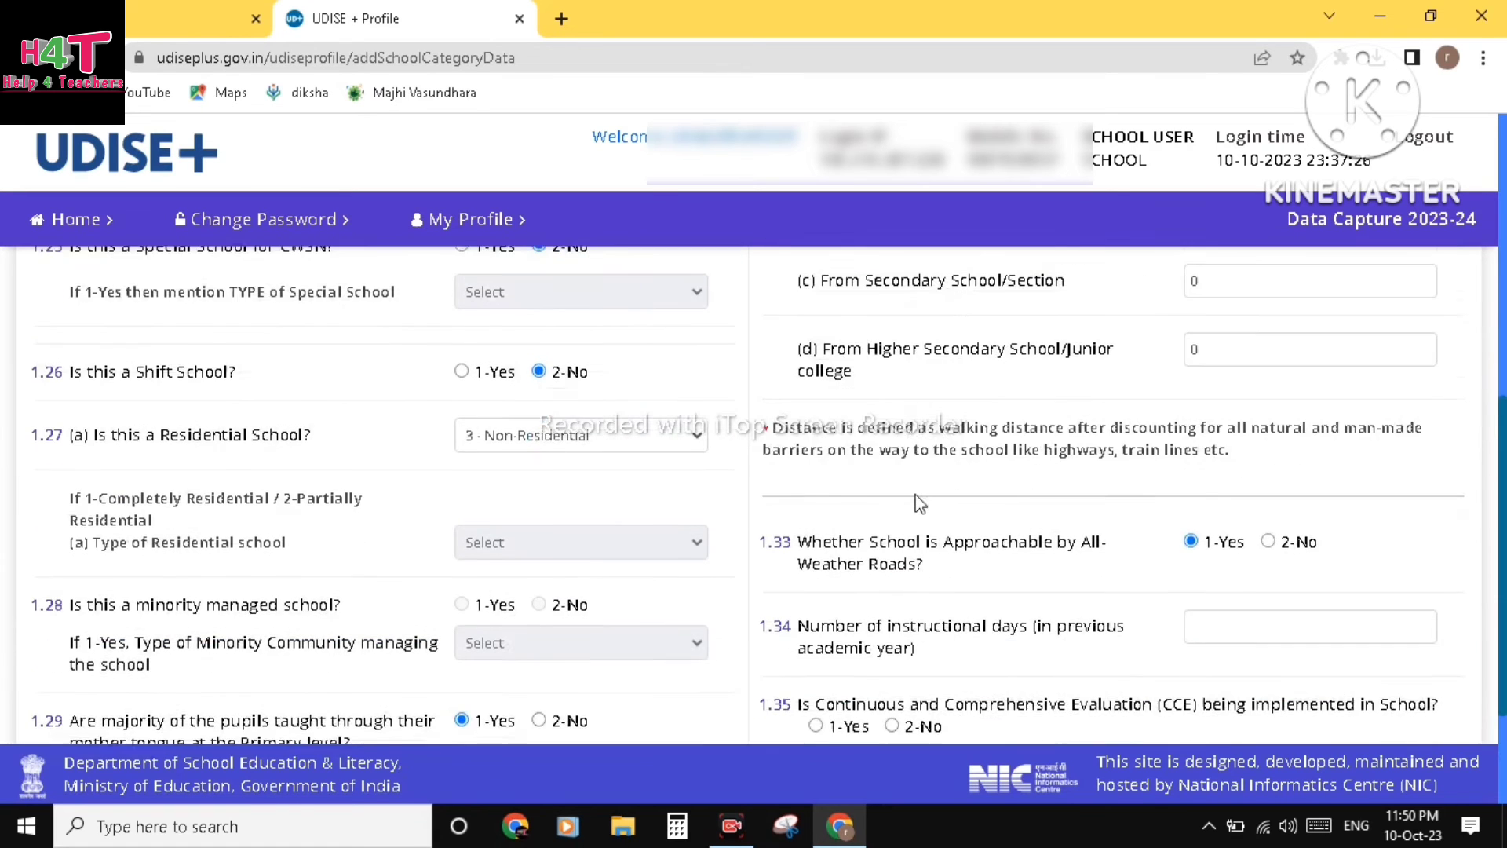
pyautogui.scroll(-1, 918, 503)
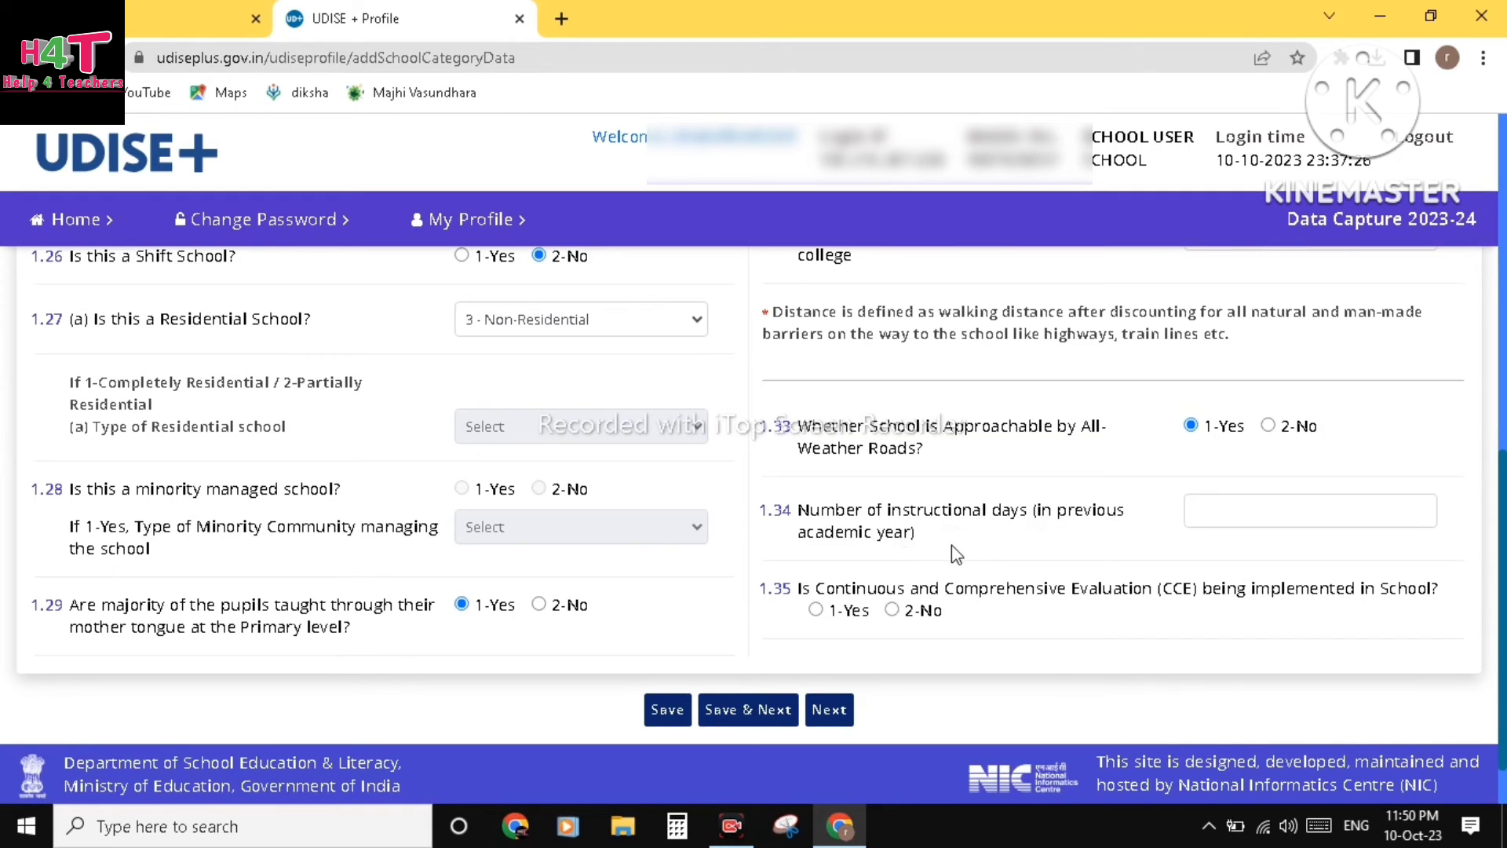
# Enter 228 instructional days in item 1.34, answer 1-Yes for CCE in item 1.35, and save the form, continuing to the next one
pyautogui.click(1218, 512)
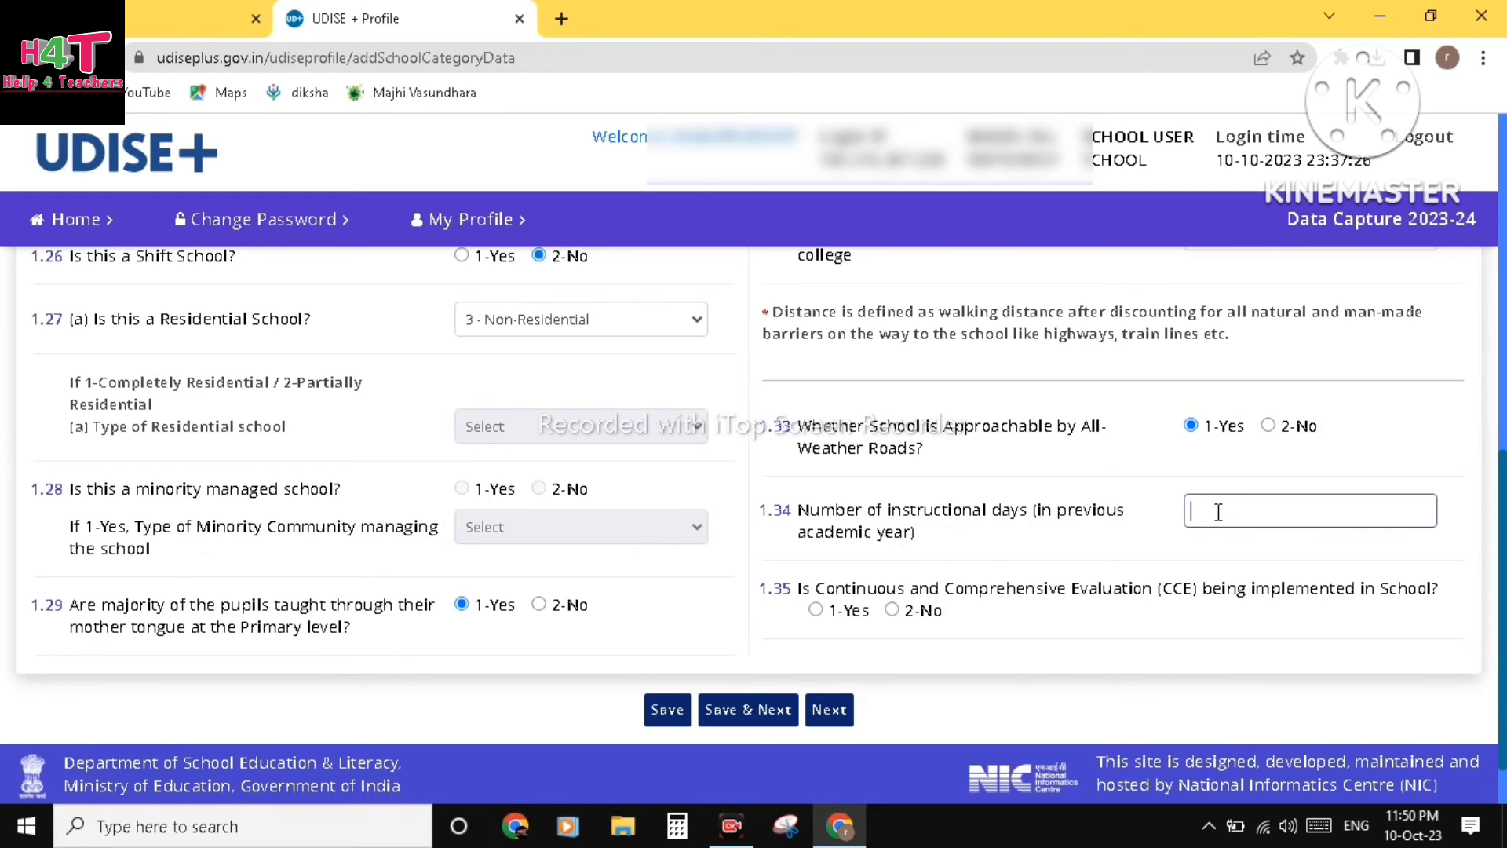
pyautogui.write('228')
pyautogui.click(817, 611)
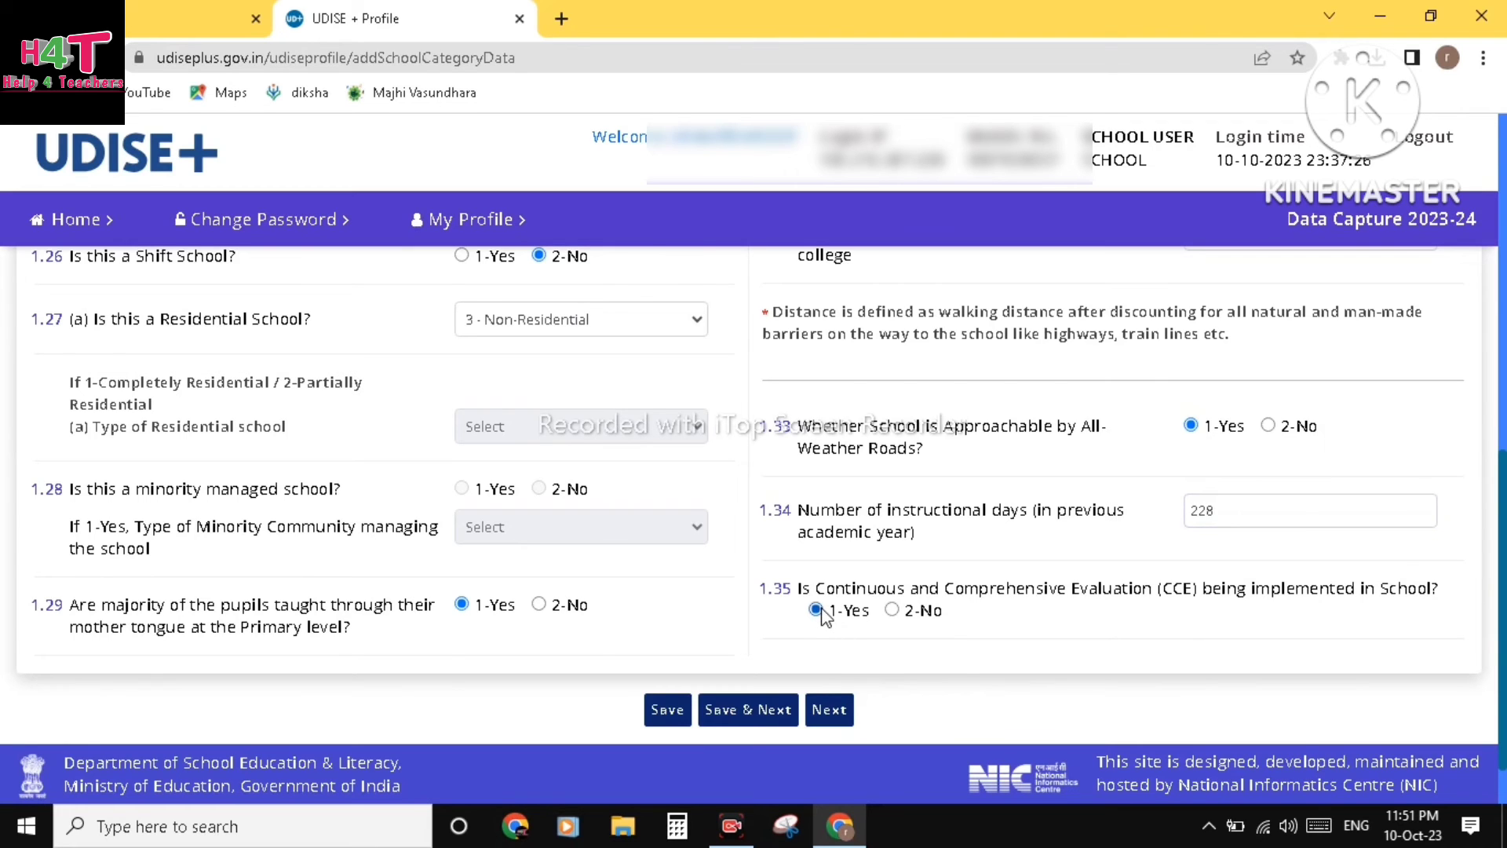
pyautogui.scroll(-1, 879, 667)
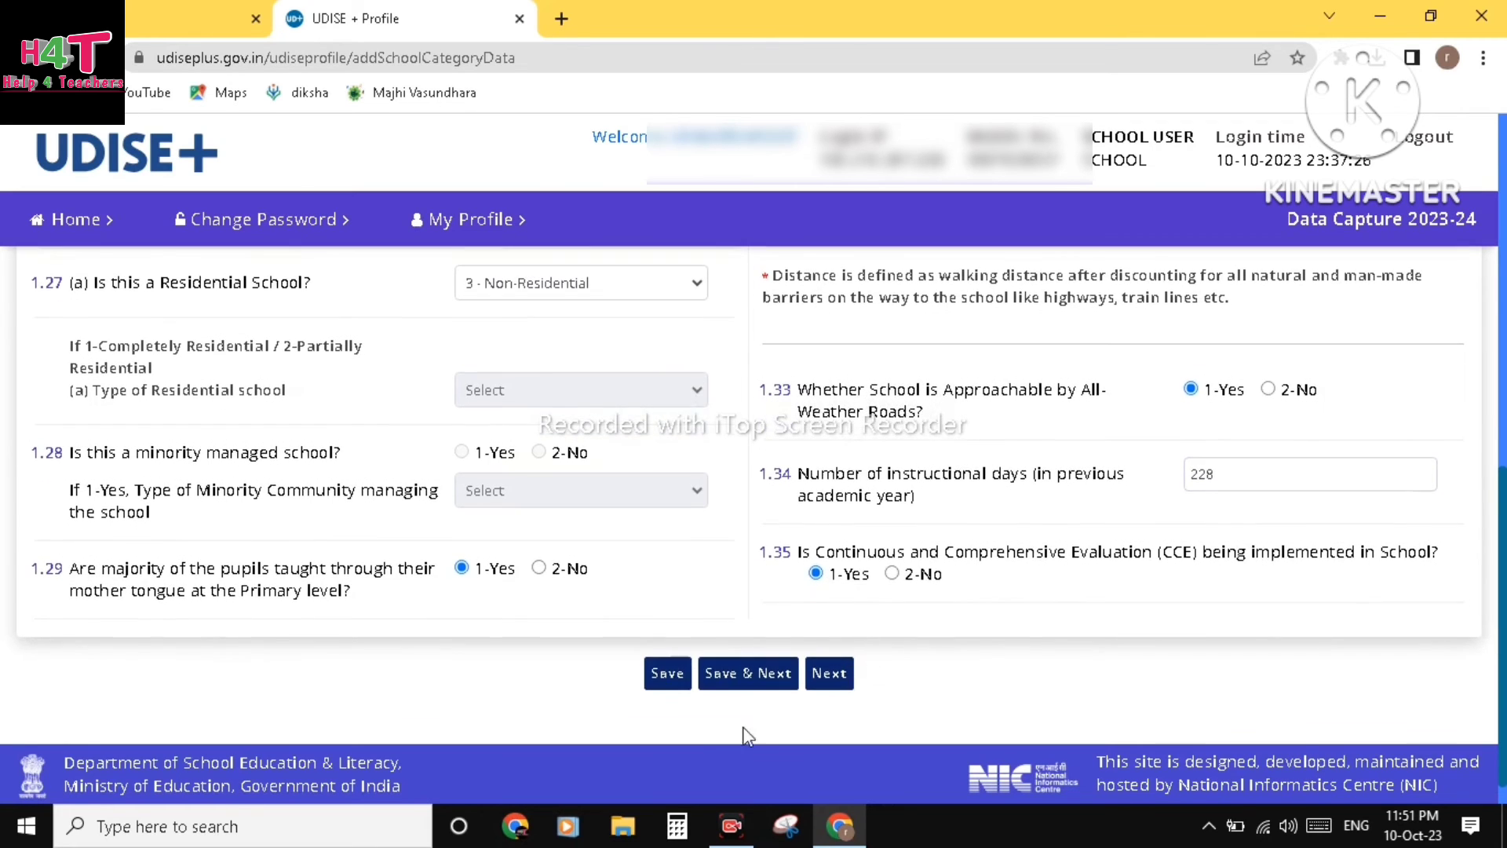
pyautogui.click(749, 682)
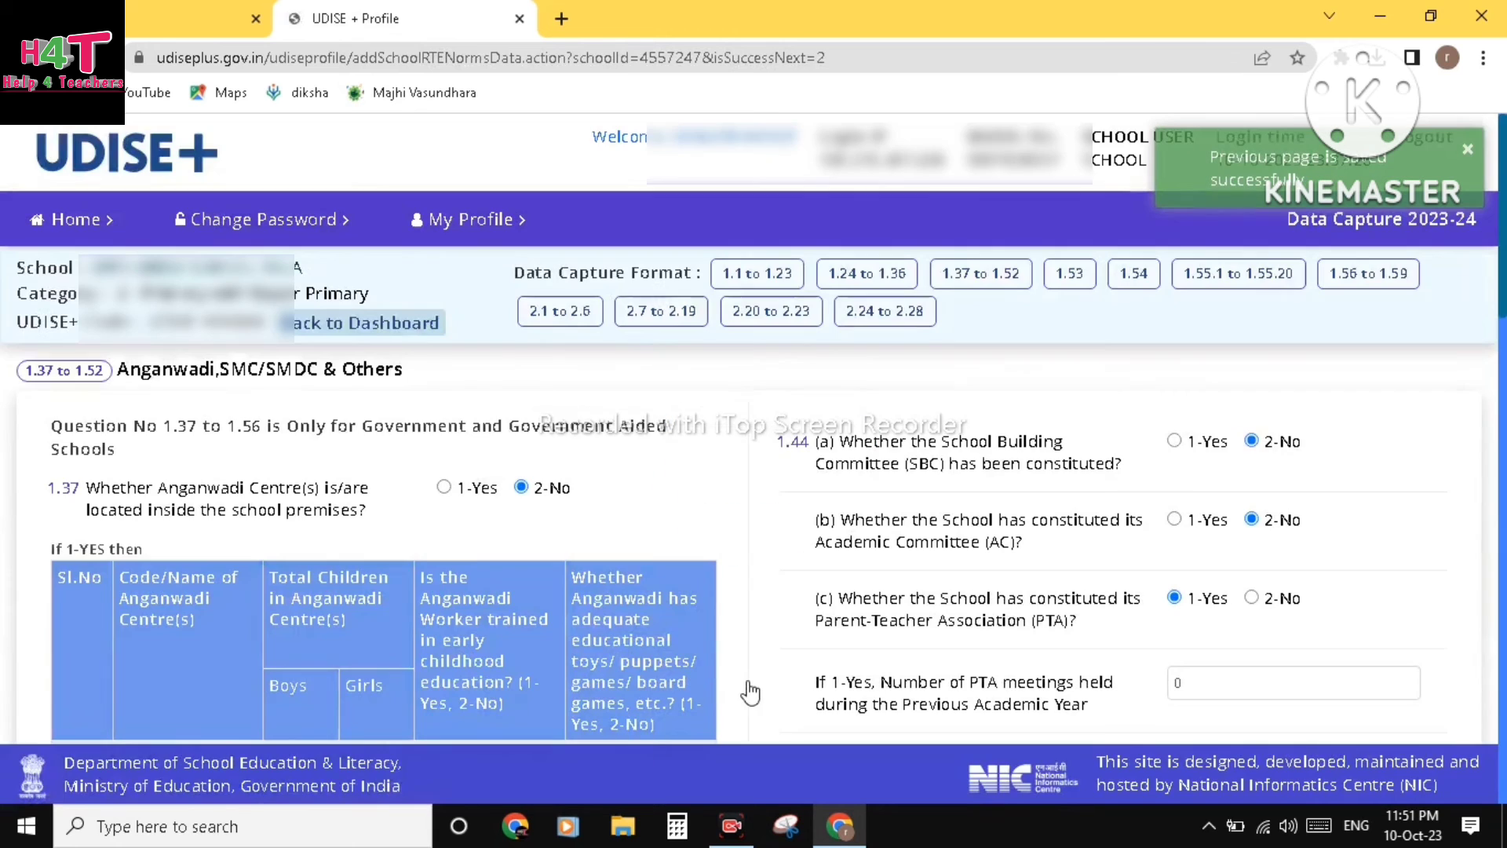
# Look through the whole Anganwadi, SMC/SMDC & Others form (DCF 1.37 to 1.52), including the Anganwadi centre, PTA and SMC/SMDC items
pyautogui.scroll(-3, 983, 559)
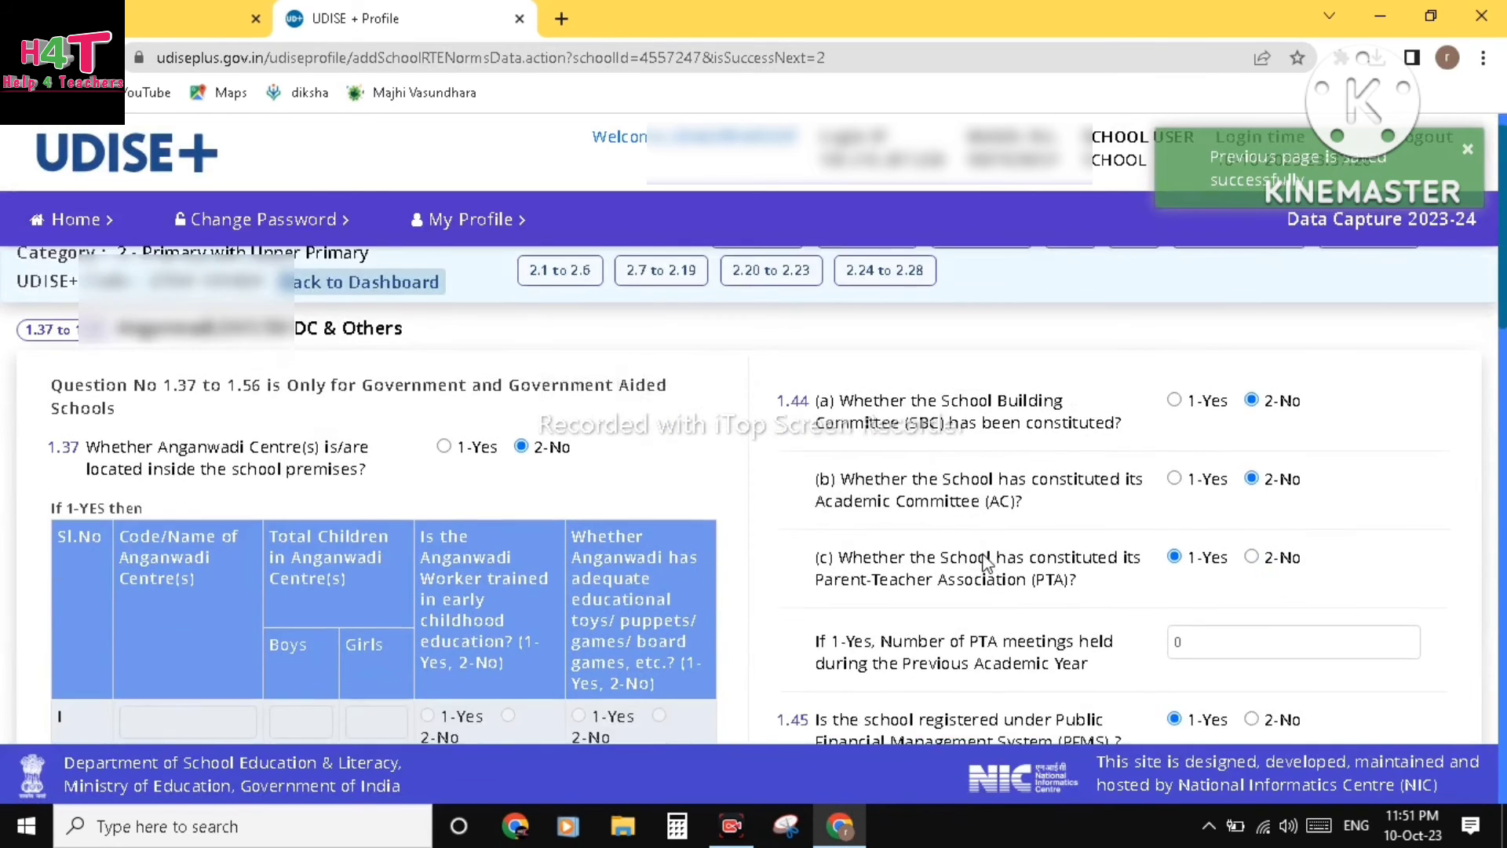
pyautogui.scroll(-5, 982, 559)
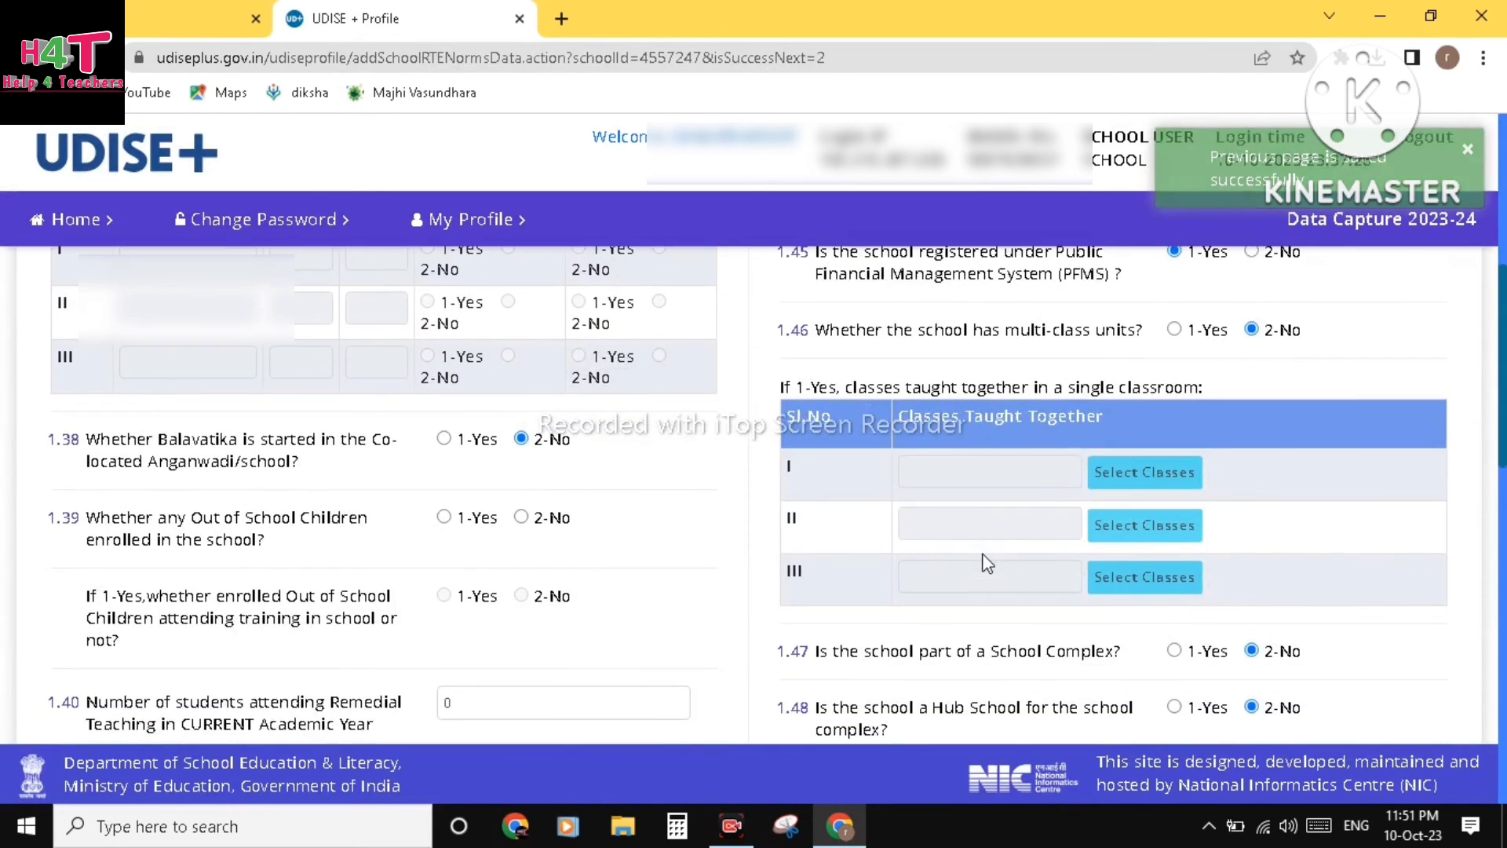
pyautogui.scroll(4, 984, 554)
pyautogui.scroll(5, 984, 553)
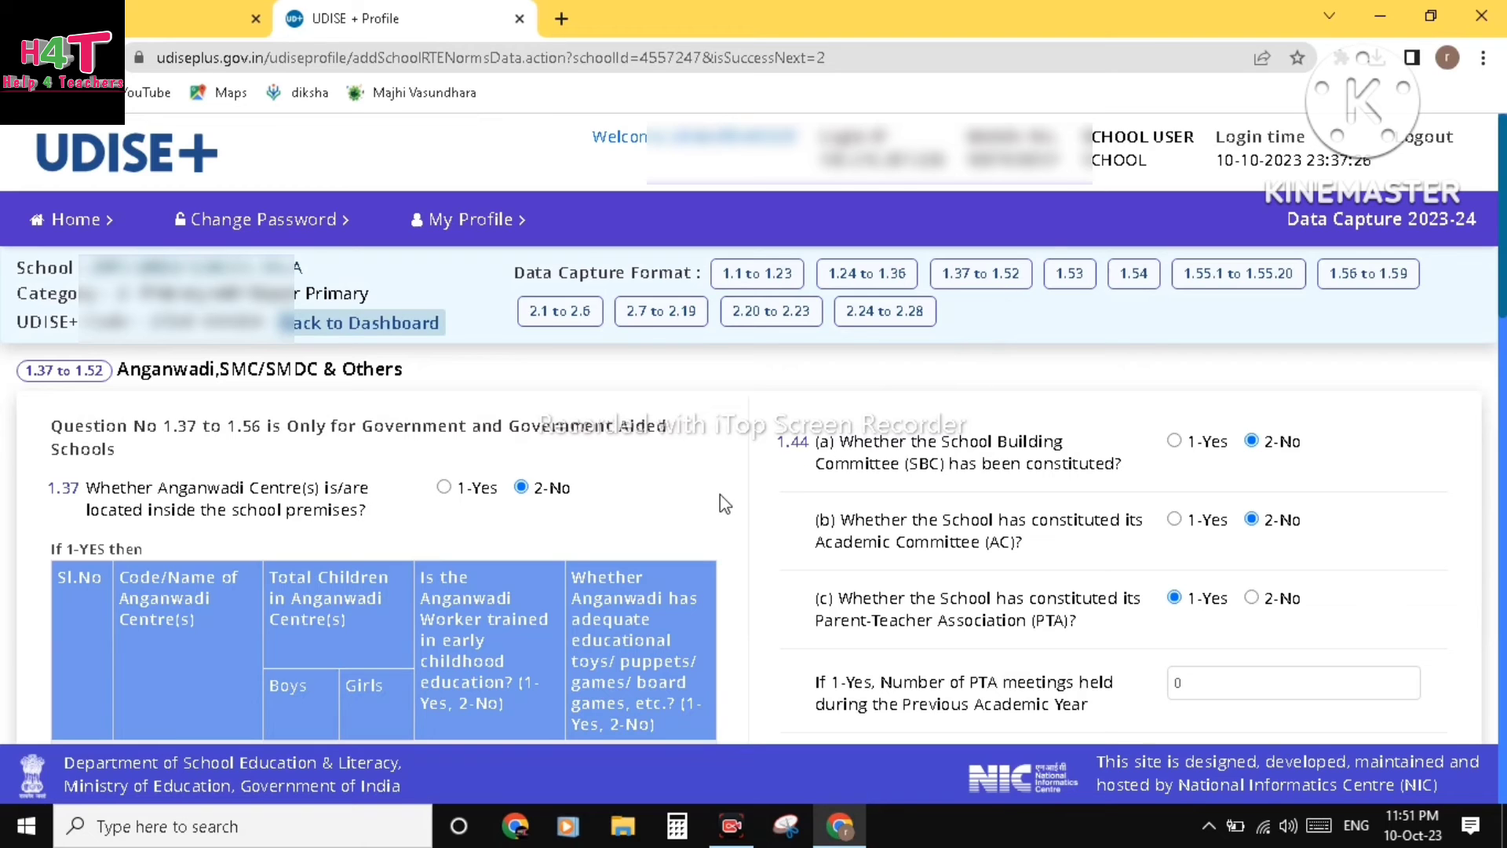
pyautogui.scroll(-1, 720, 504)
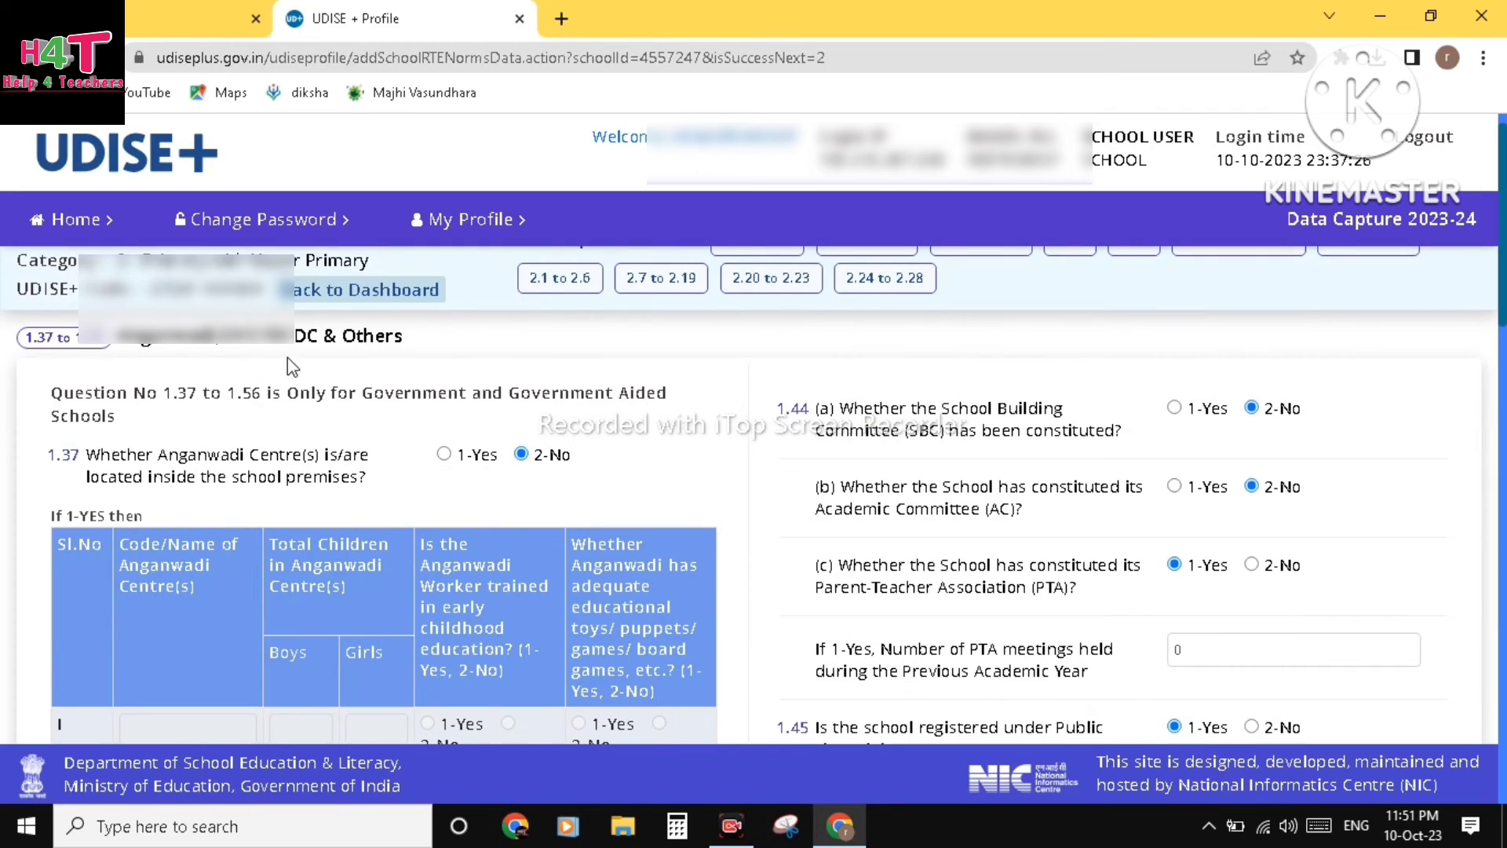
pyautogui.scroll(-1, 357, 367)
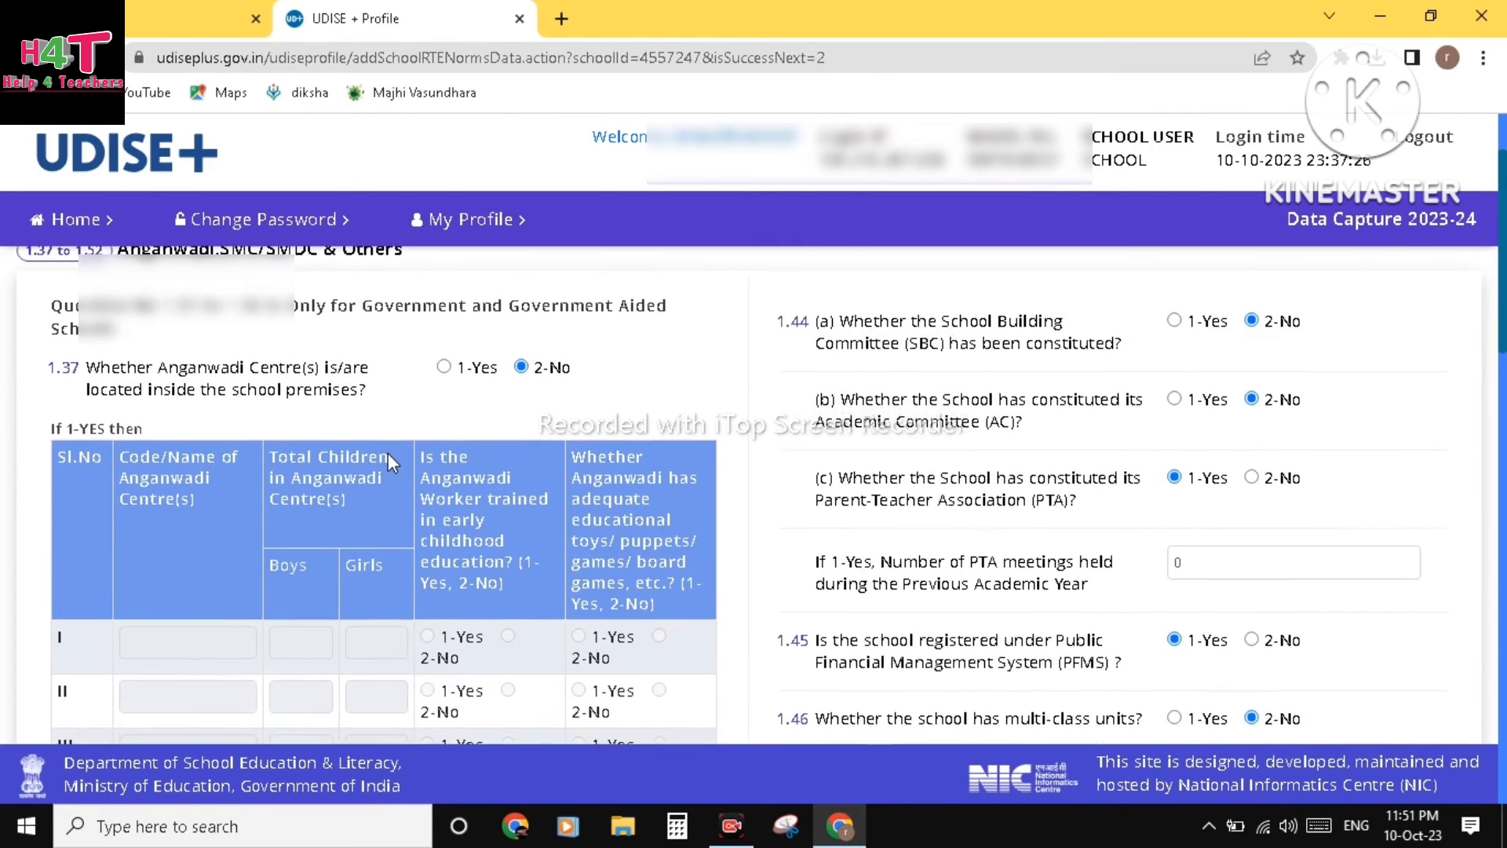
pyautogui.scroll(-1, 387, 453)
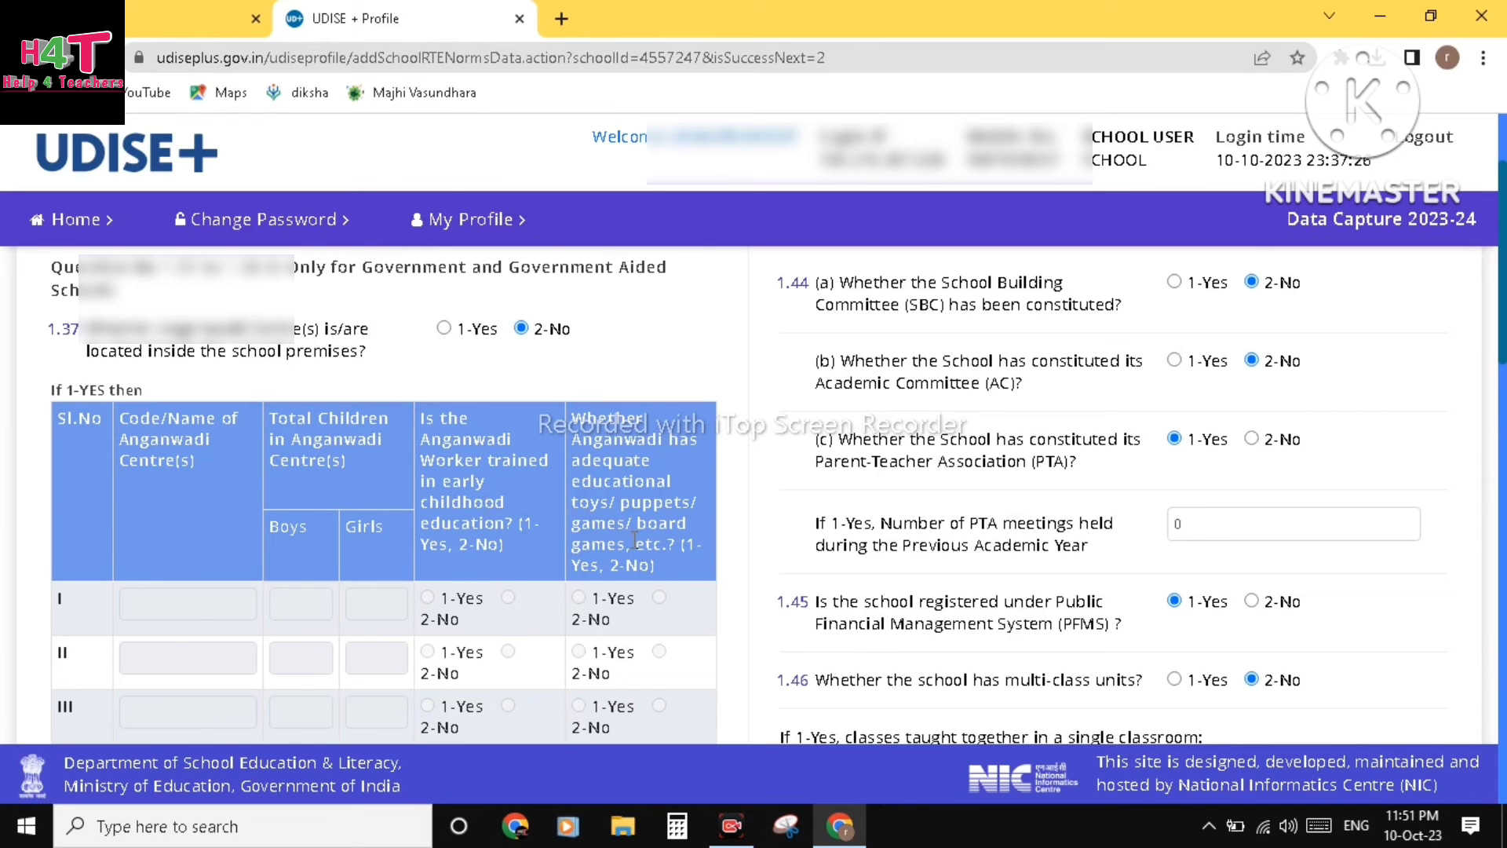
pyautogui.scroll(-3, 635, 539)
pyautogui.scroll(2, 633, 540)
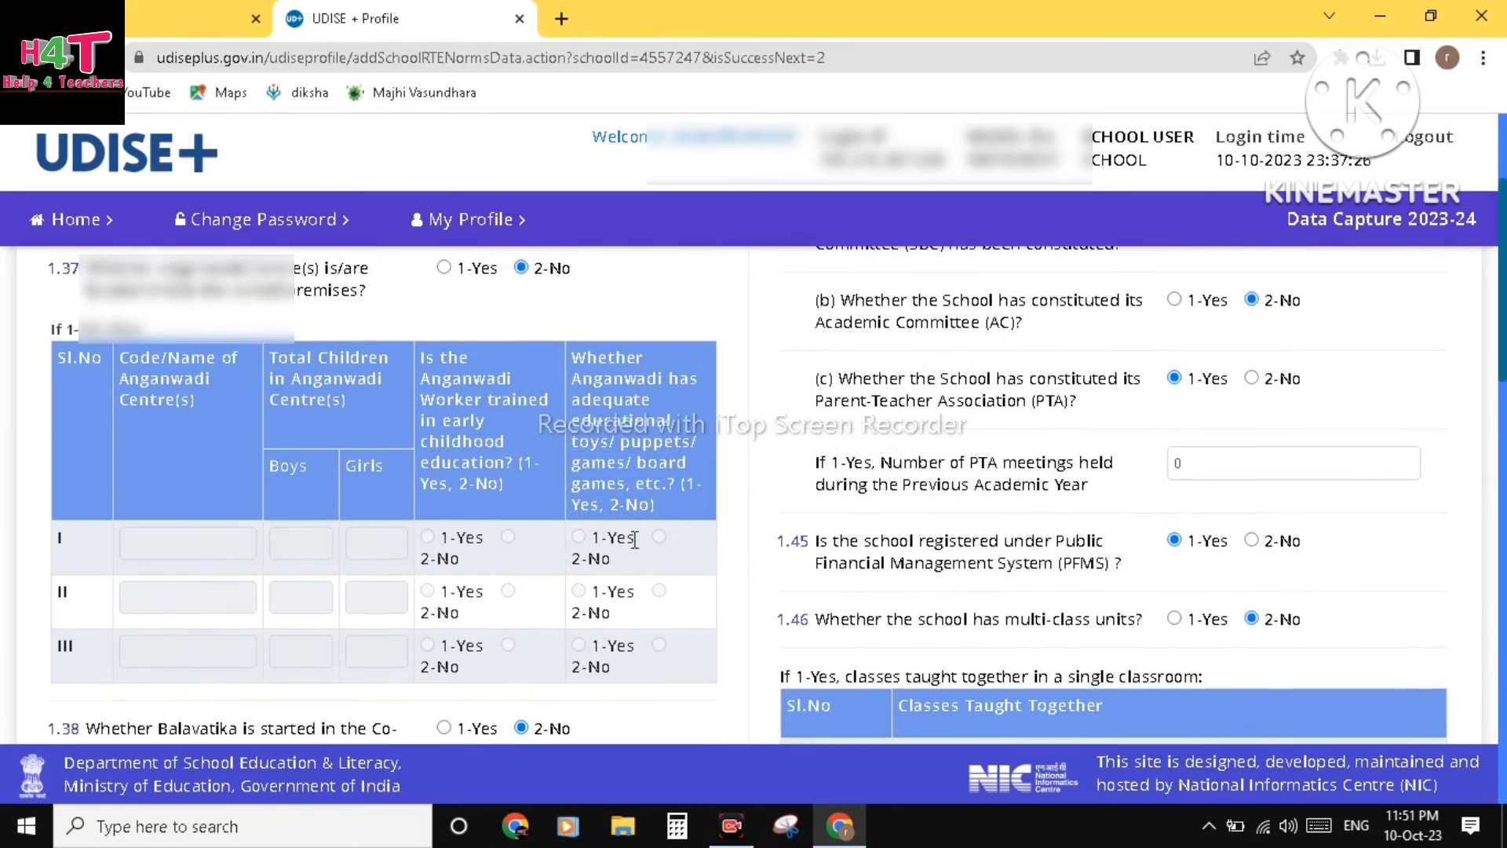
pyautogui.scroll(3, 633, 539)
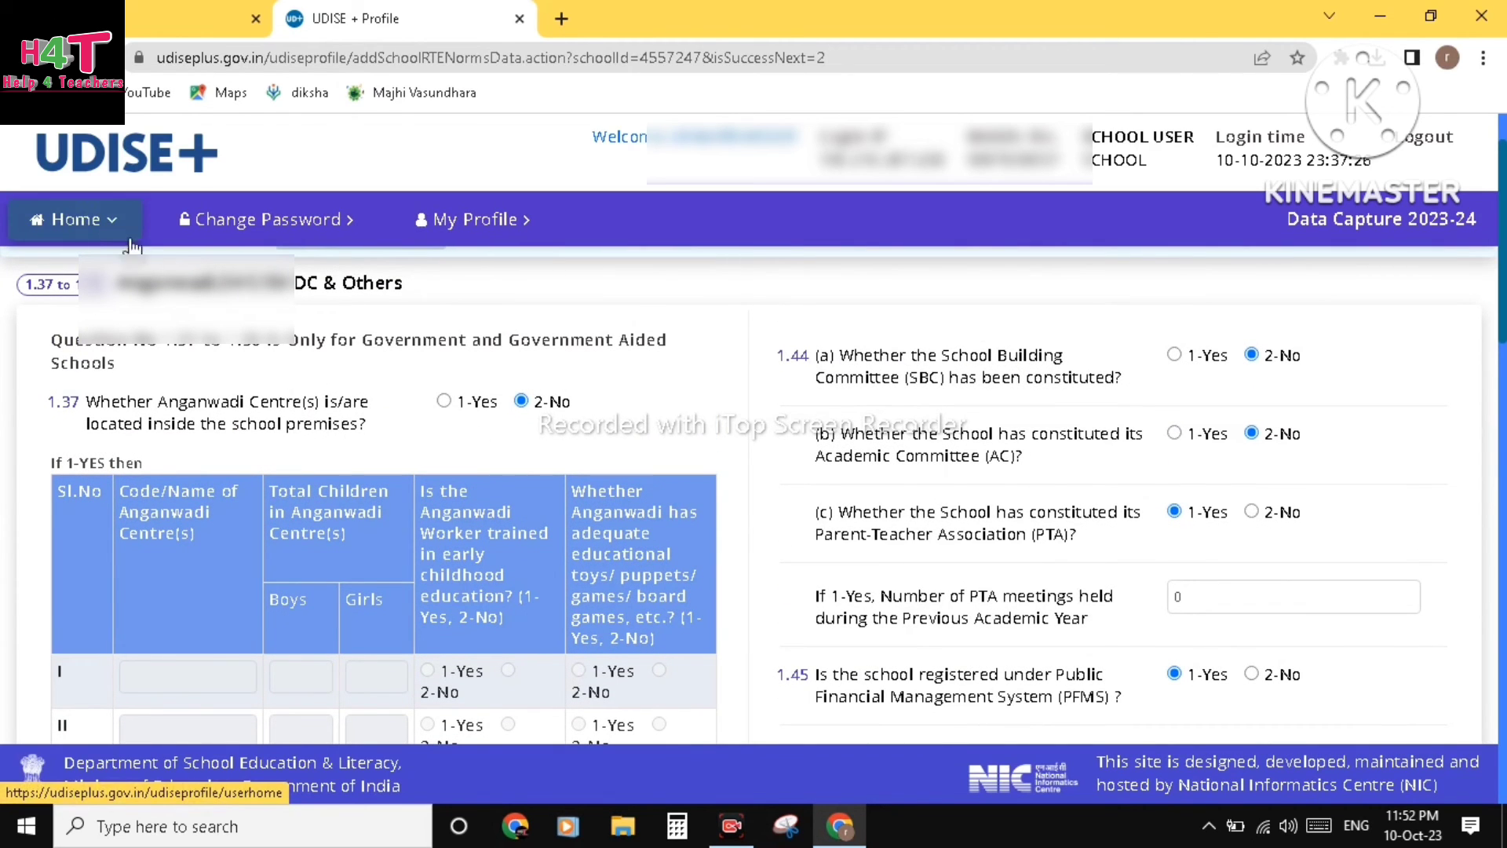
pyautogui.scroll(-6, 339, 449)
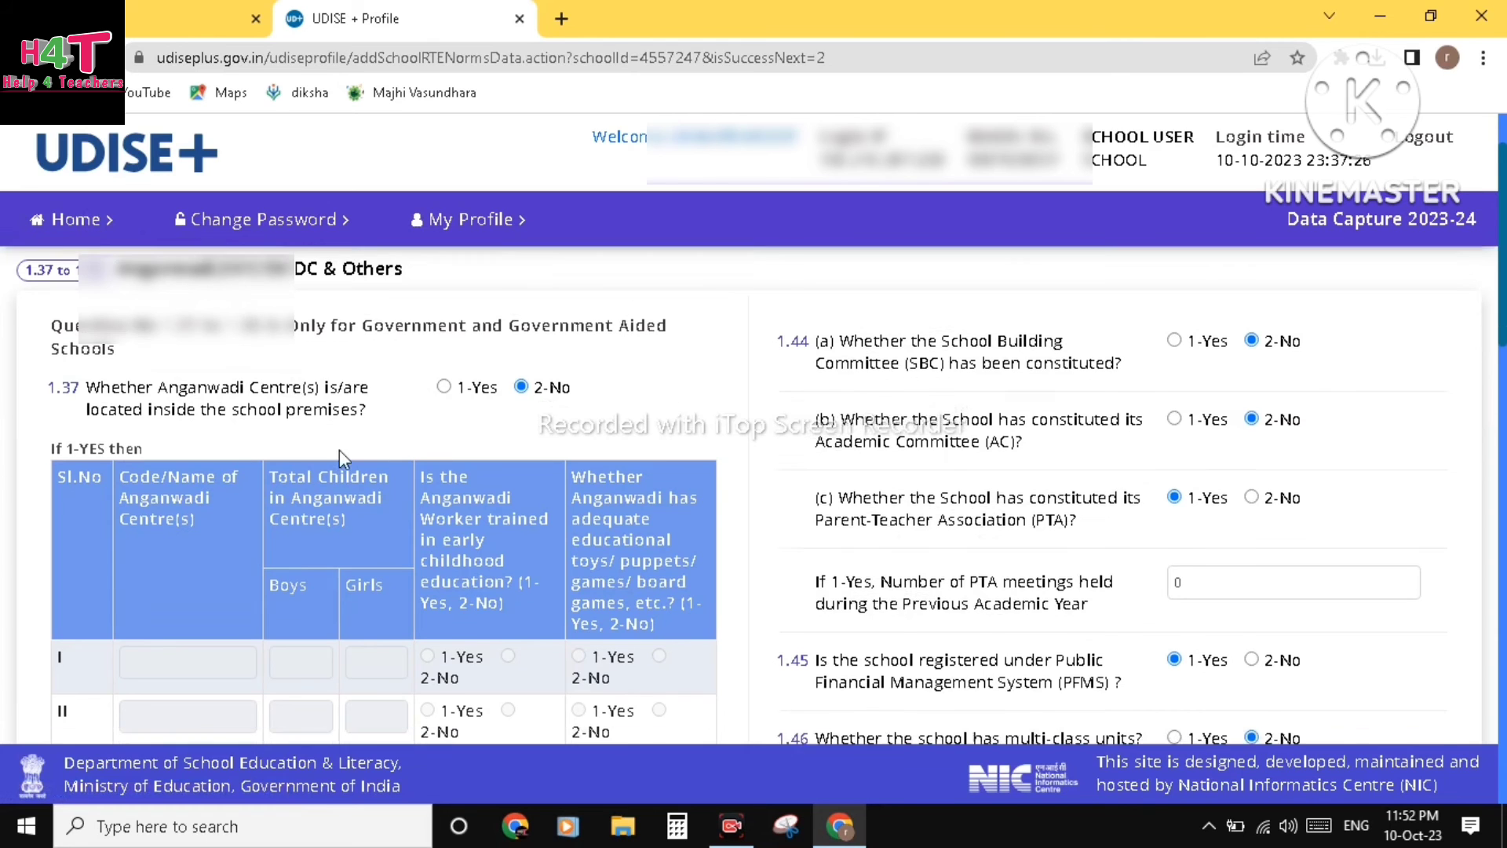
pyautogui.scroll(-10, 339, 449)
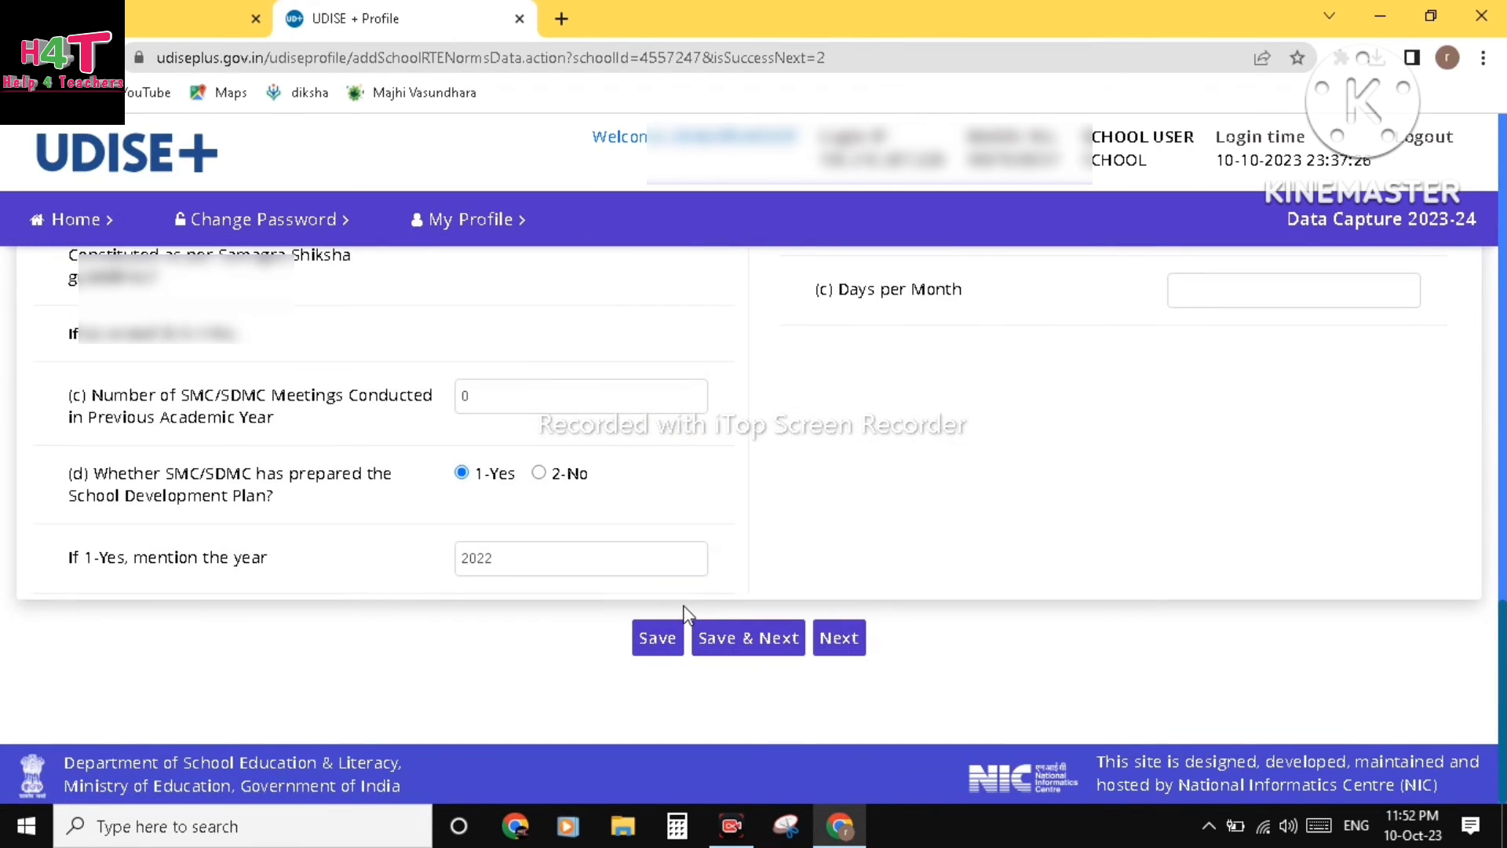
pyautogui.scroll(15, 895, 485)
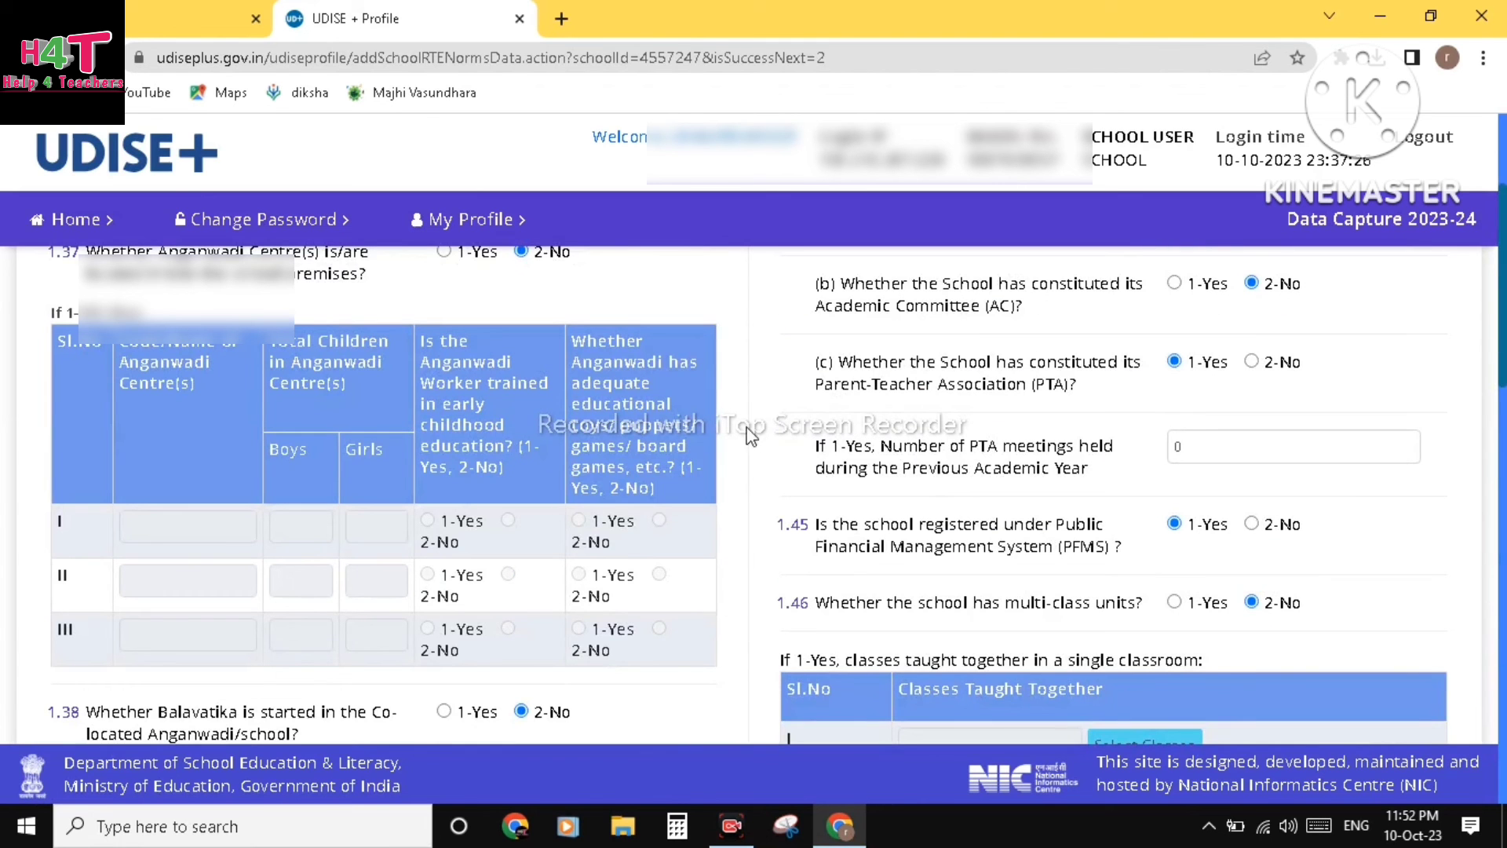
# Return to the school home page, reopen Profile & Facility, and check the status of the forms in Sections 1 and 2
pyautogui.click(92, 228)
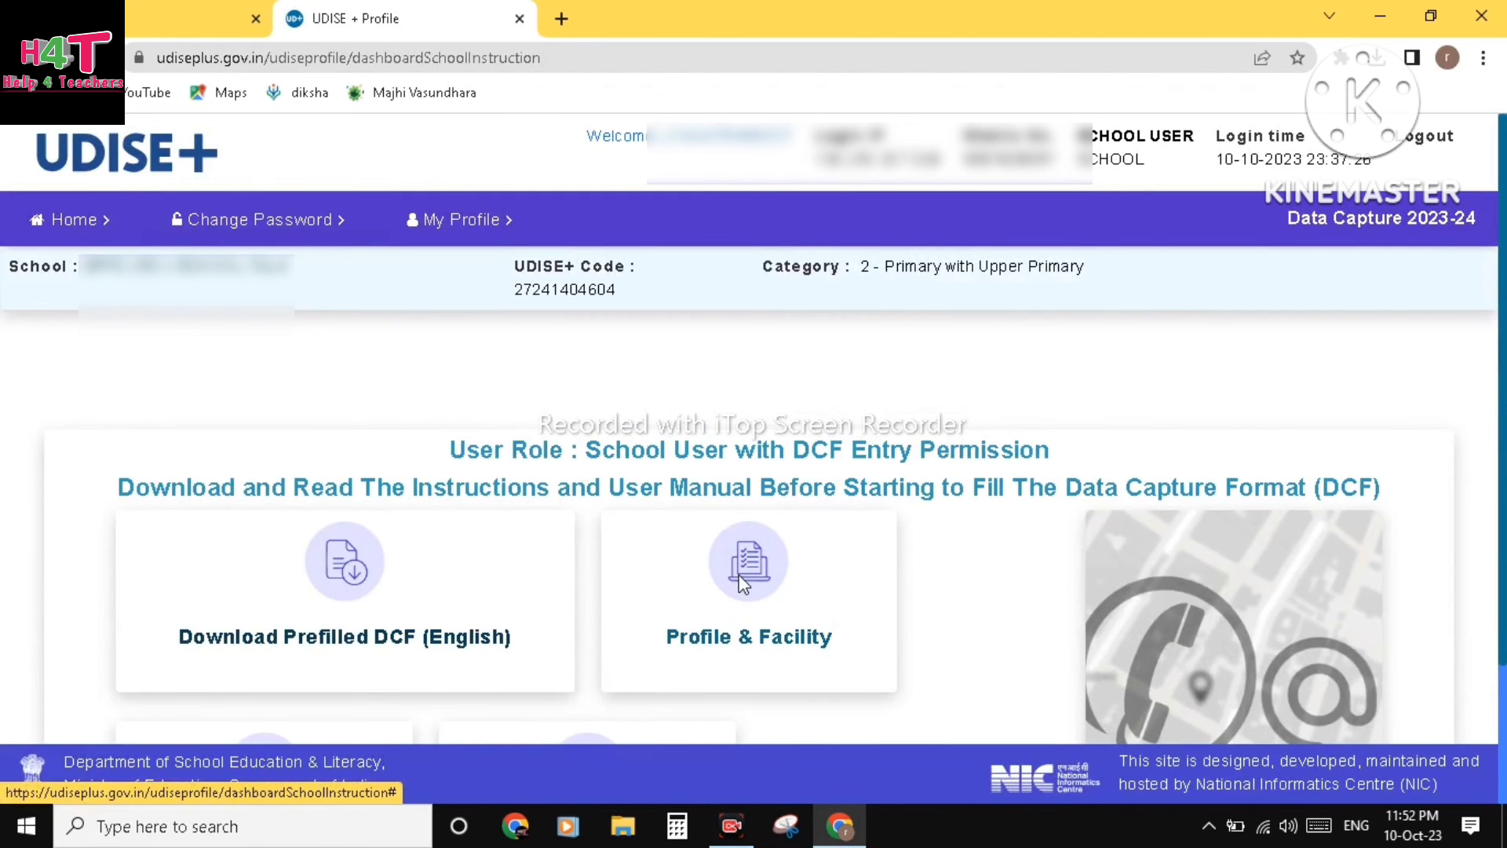
pyautogui.click(742, 580)
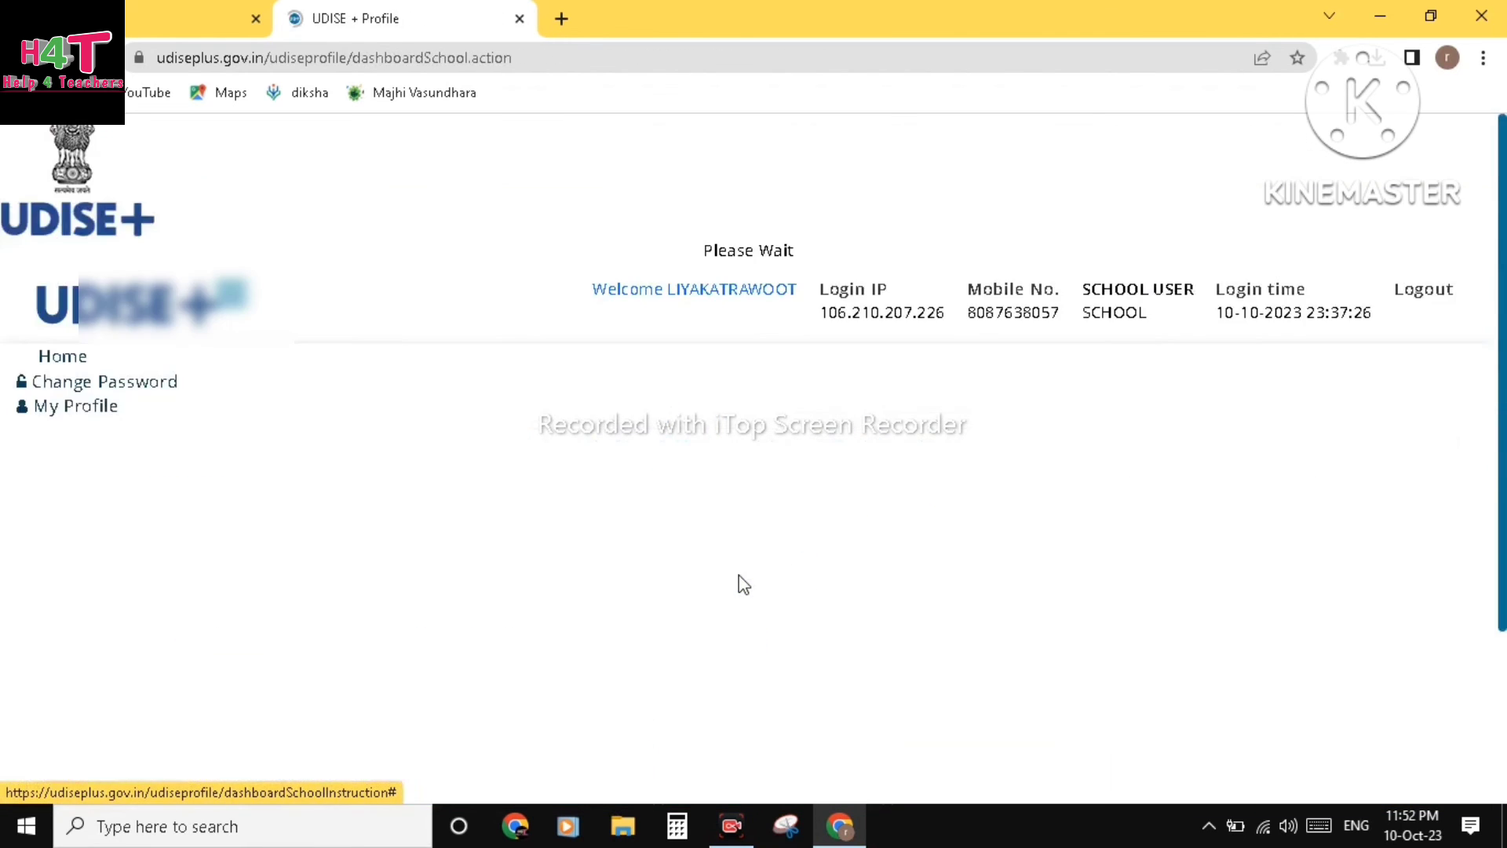
pyautogui.scroll(-1, 742, 585)
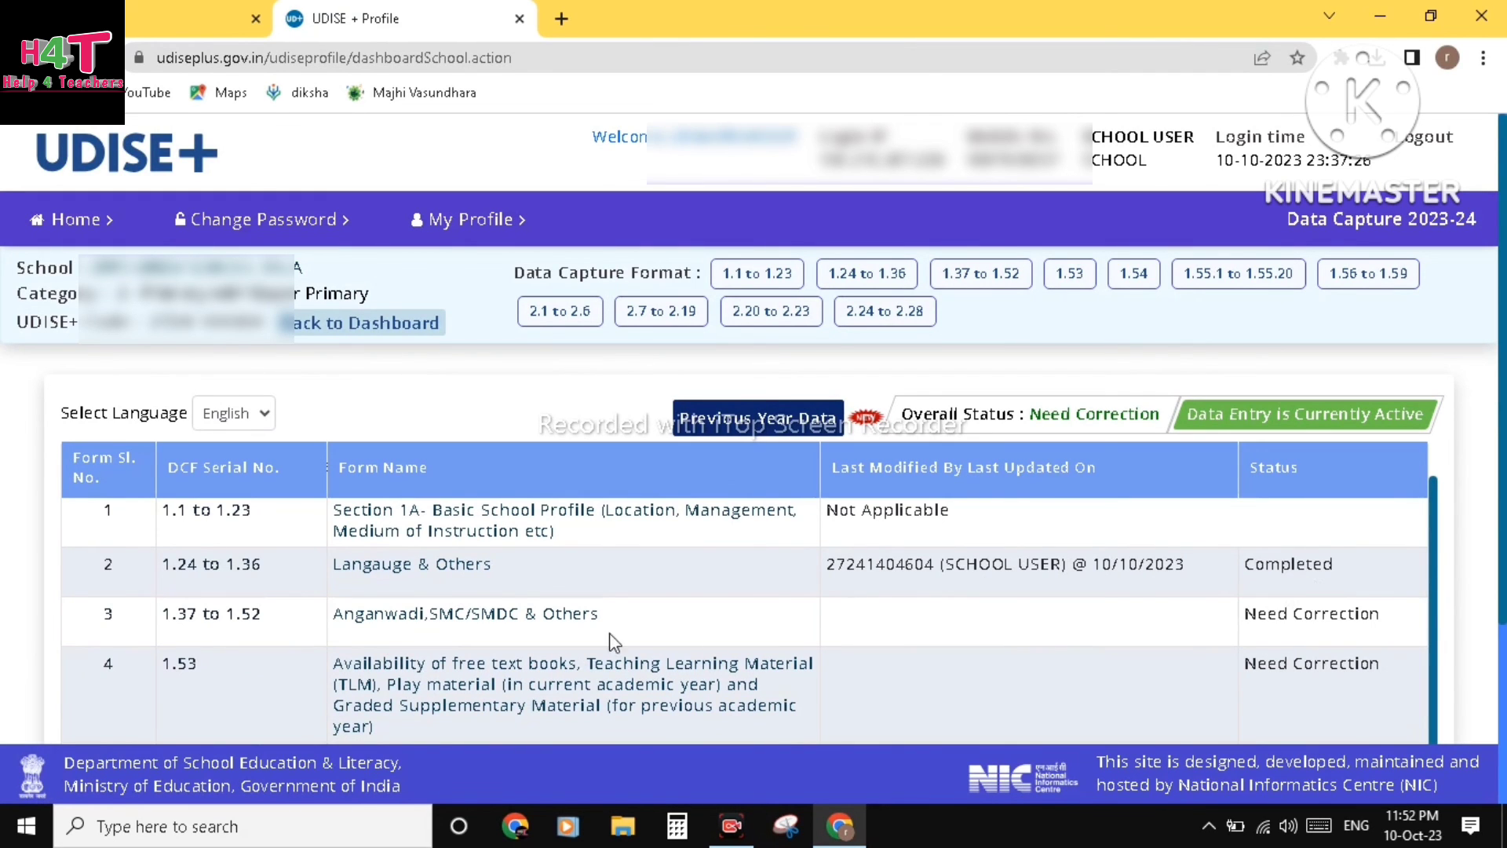
pyautogui.scroll(-4, 622, 618)
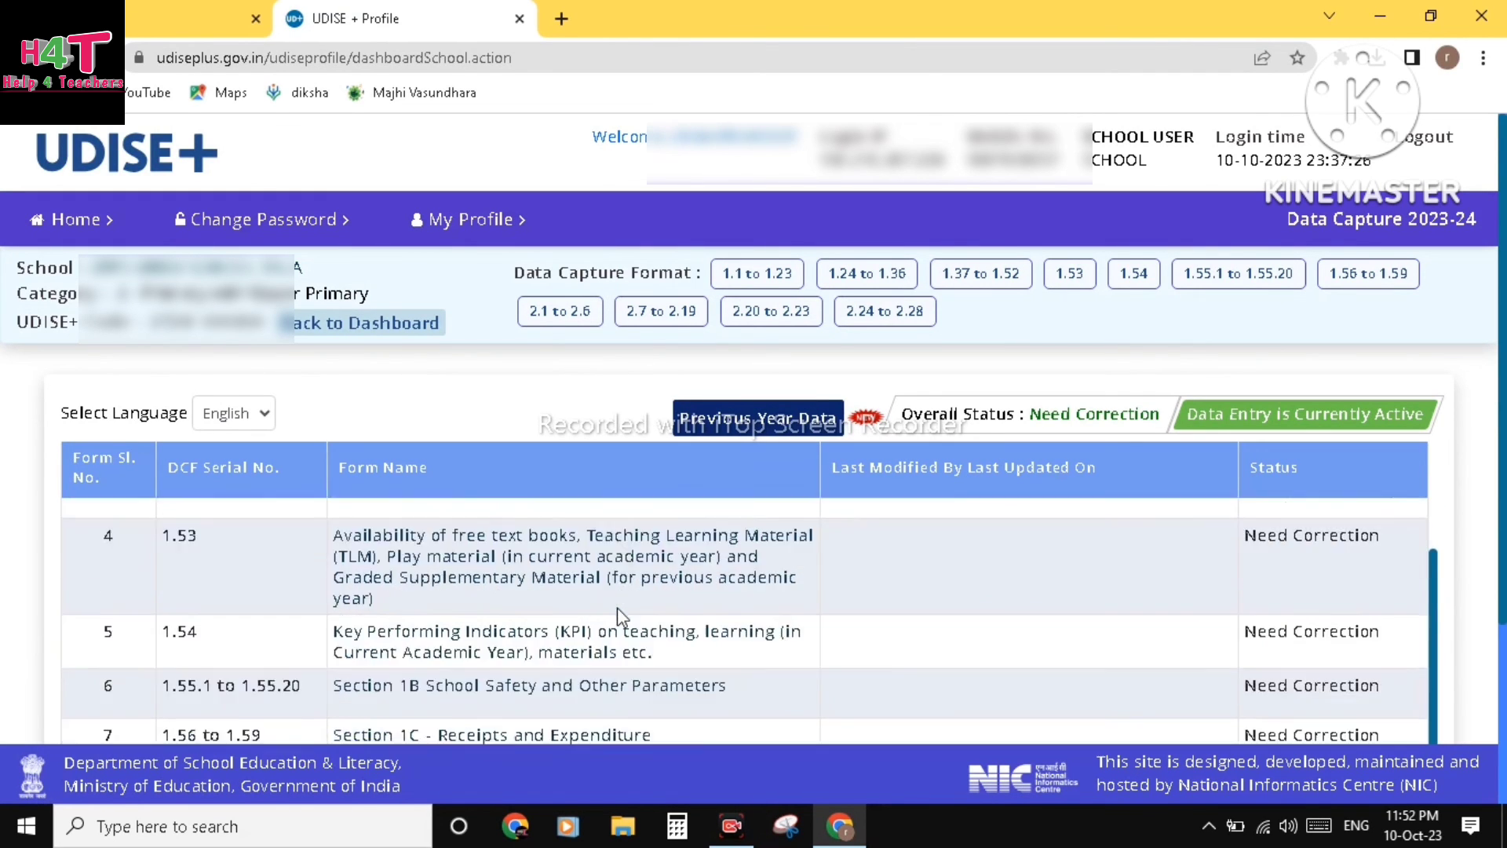
pyautogui.scroll(-1, 620, 616)
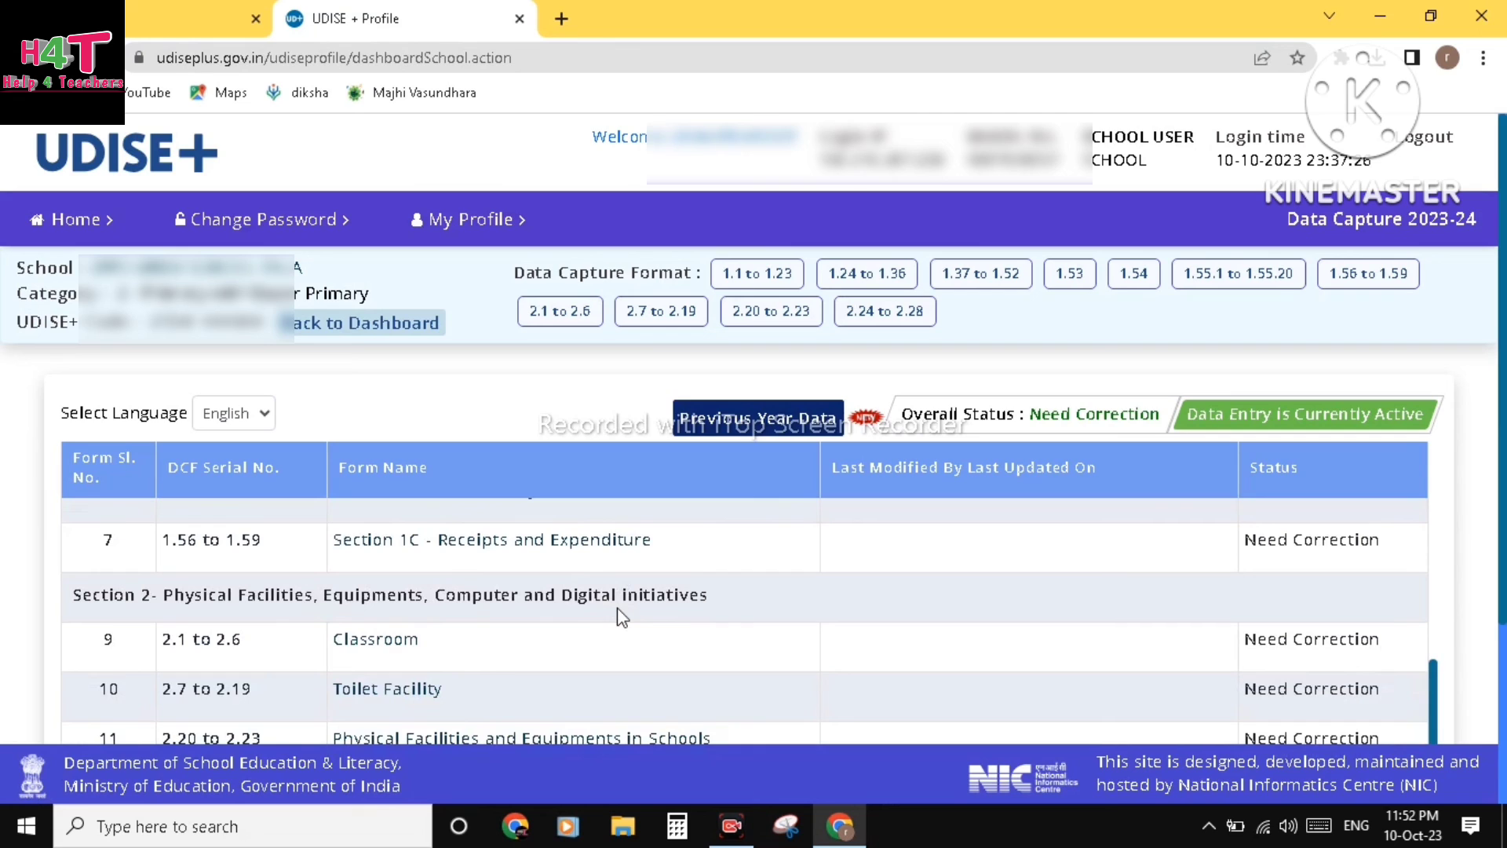
# Review the rest of the form list, from the Section 1 and Section 2 form statuses to the report card and DCF download rows
pyautogui.scroll(-1, 1101, 773)
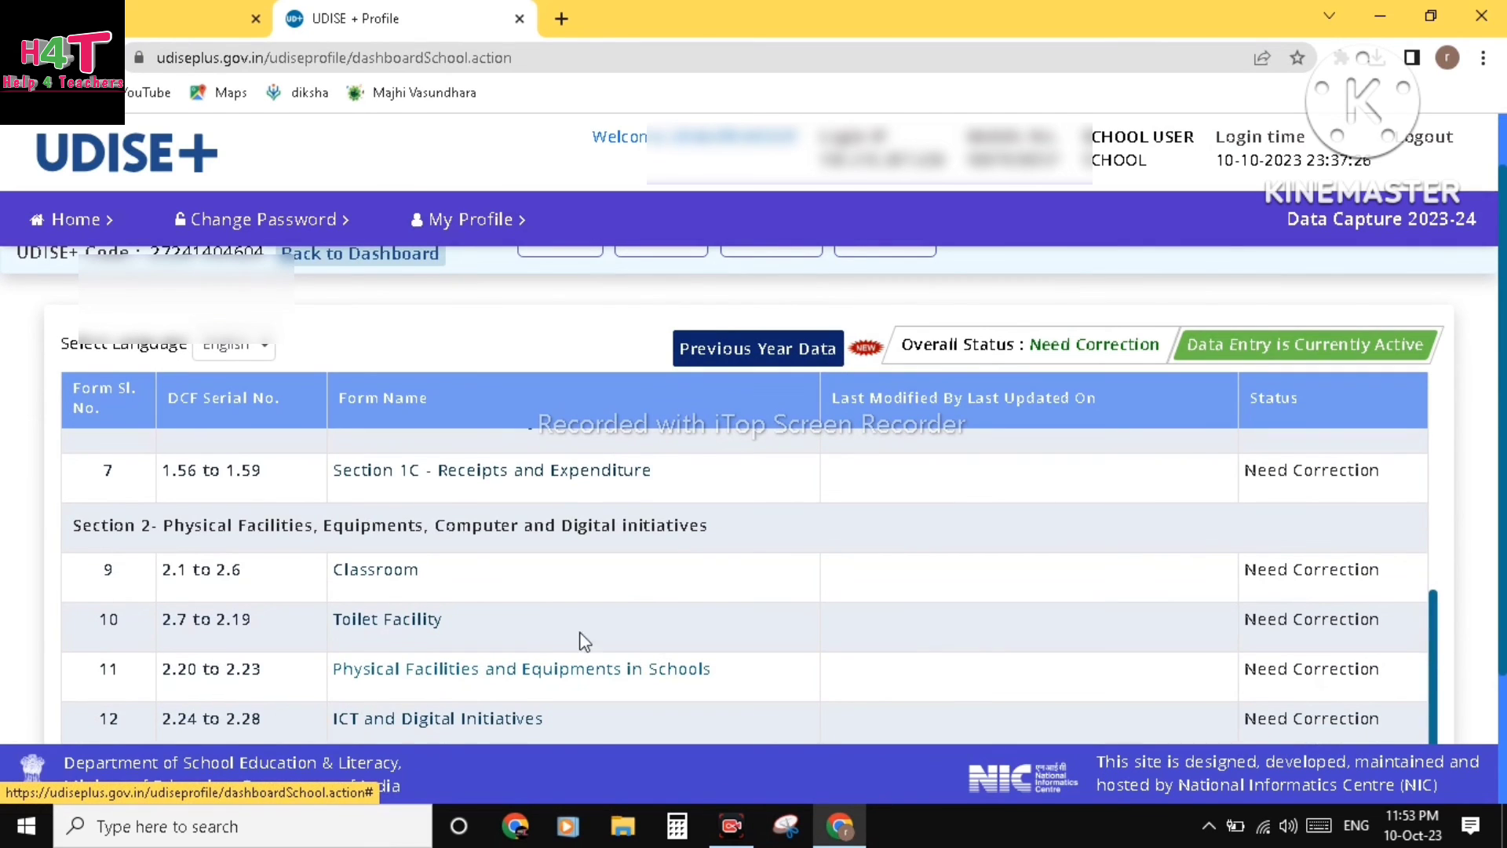
pyautogui.scroll(-1, 507, 627)
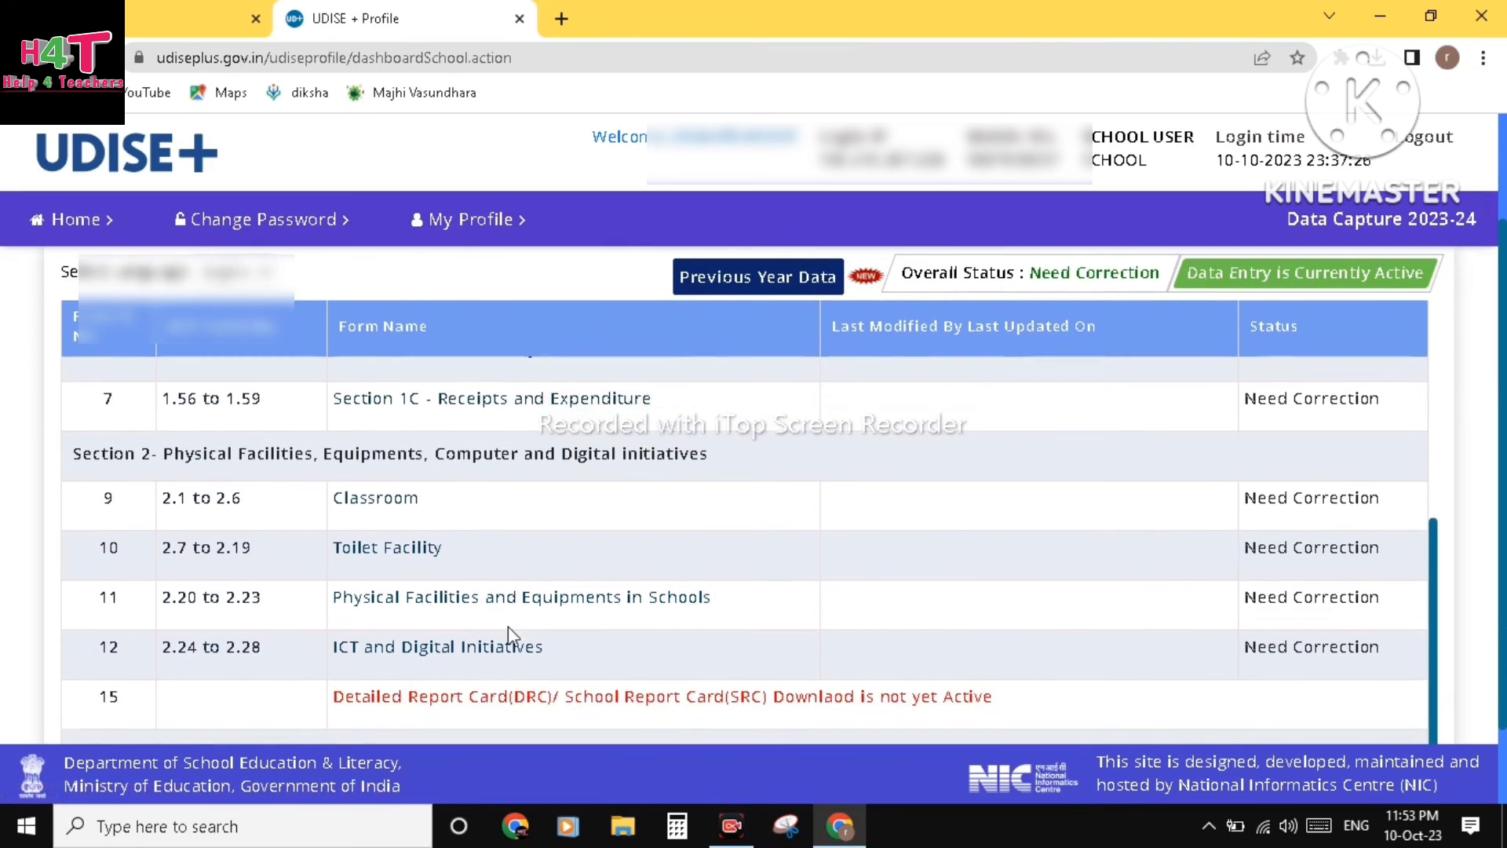
pyautogui.scroll(-2, 511, 635)
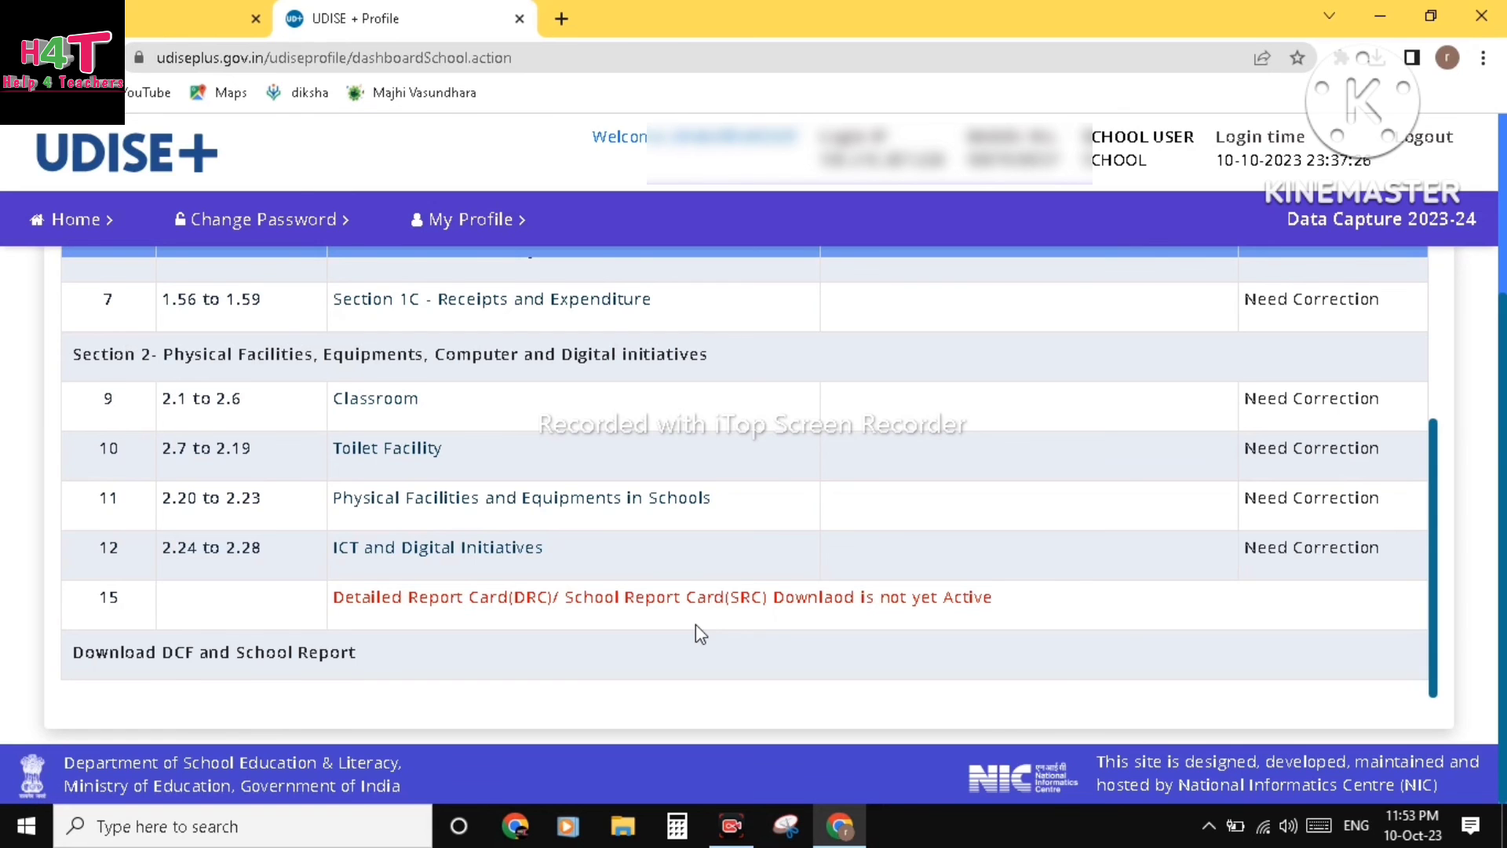
pyautogui.scroll(1, 695, 624)
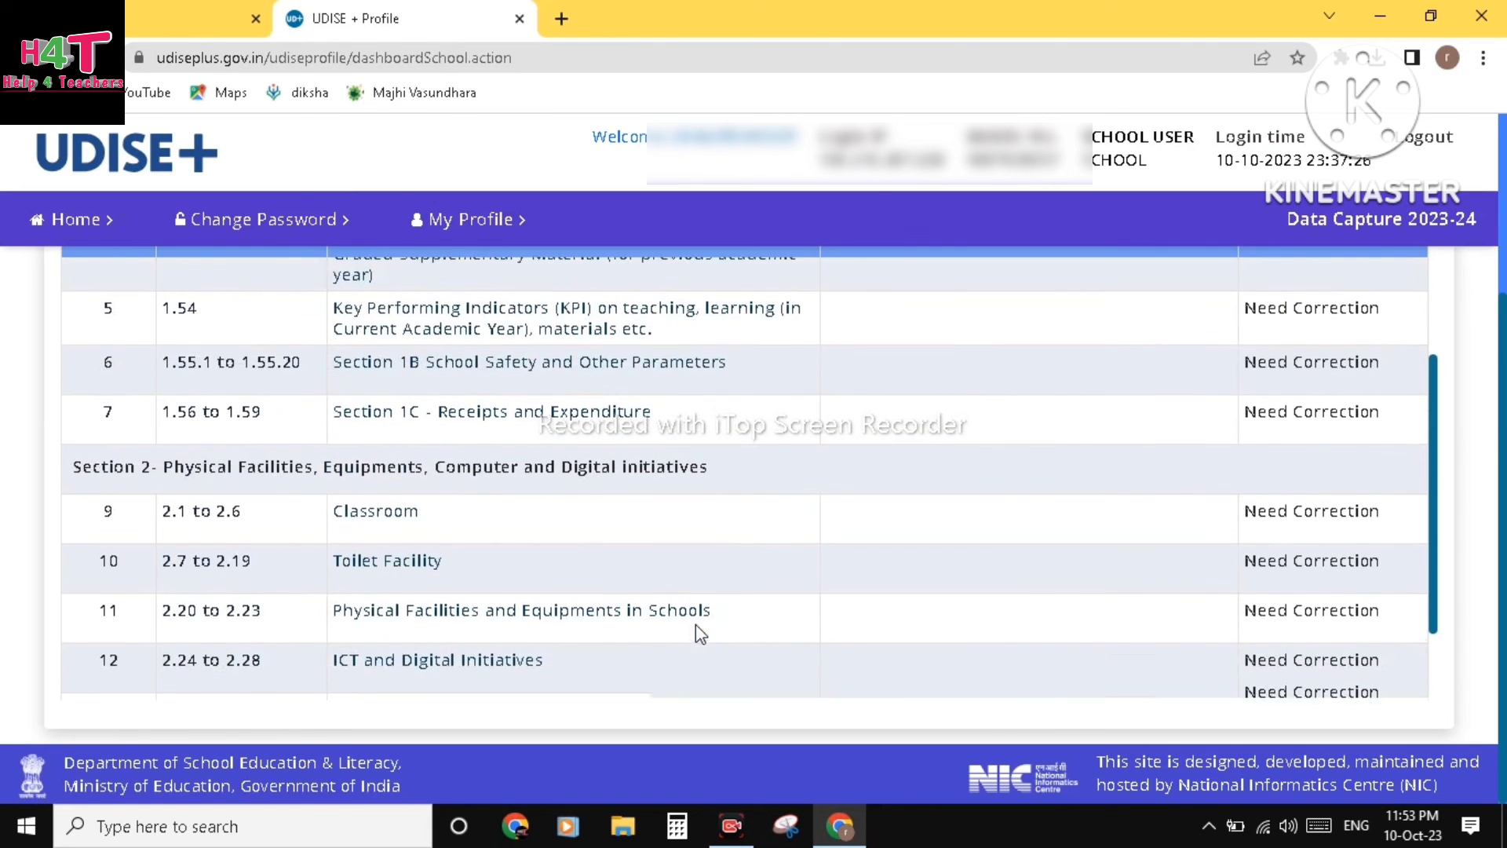
pyautogui.scroll(2, 696, 624)
pyautogui.scroll(1, 695, 624)
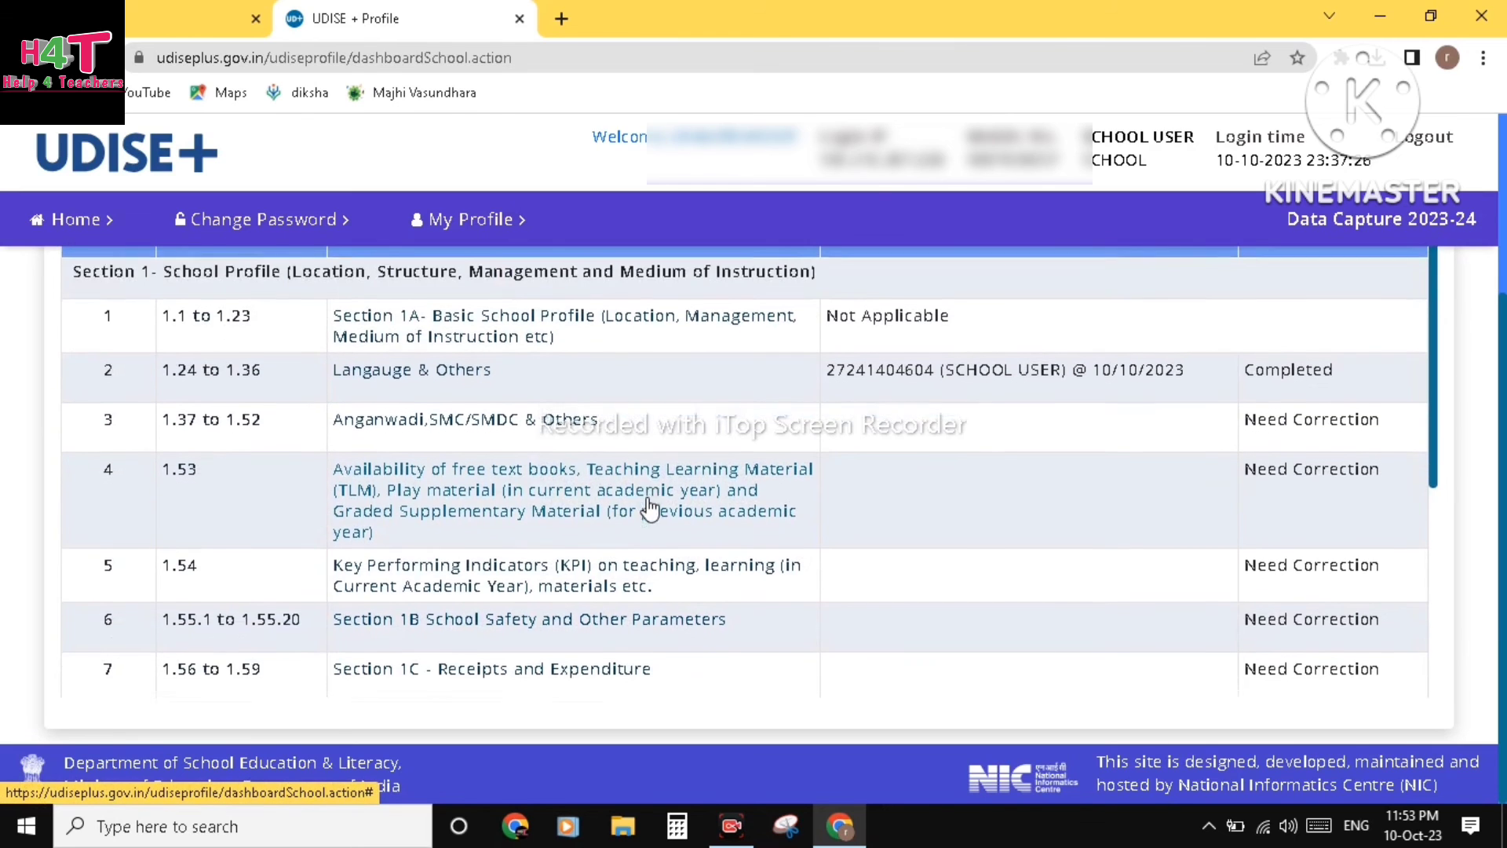
pyautogui.scroll(-1, 649, 506)
pyautogui.scroll(-1, 650, 507)
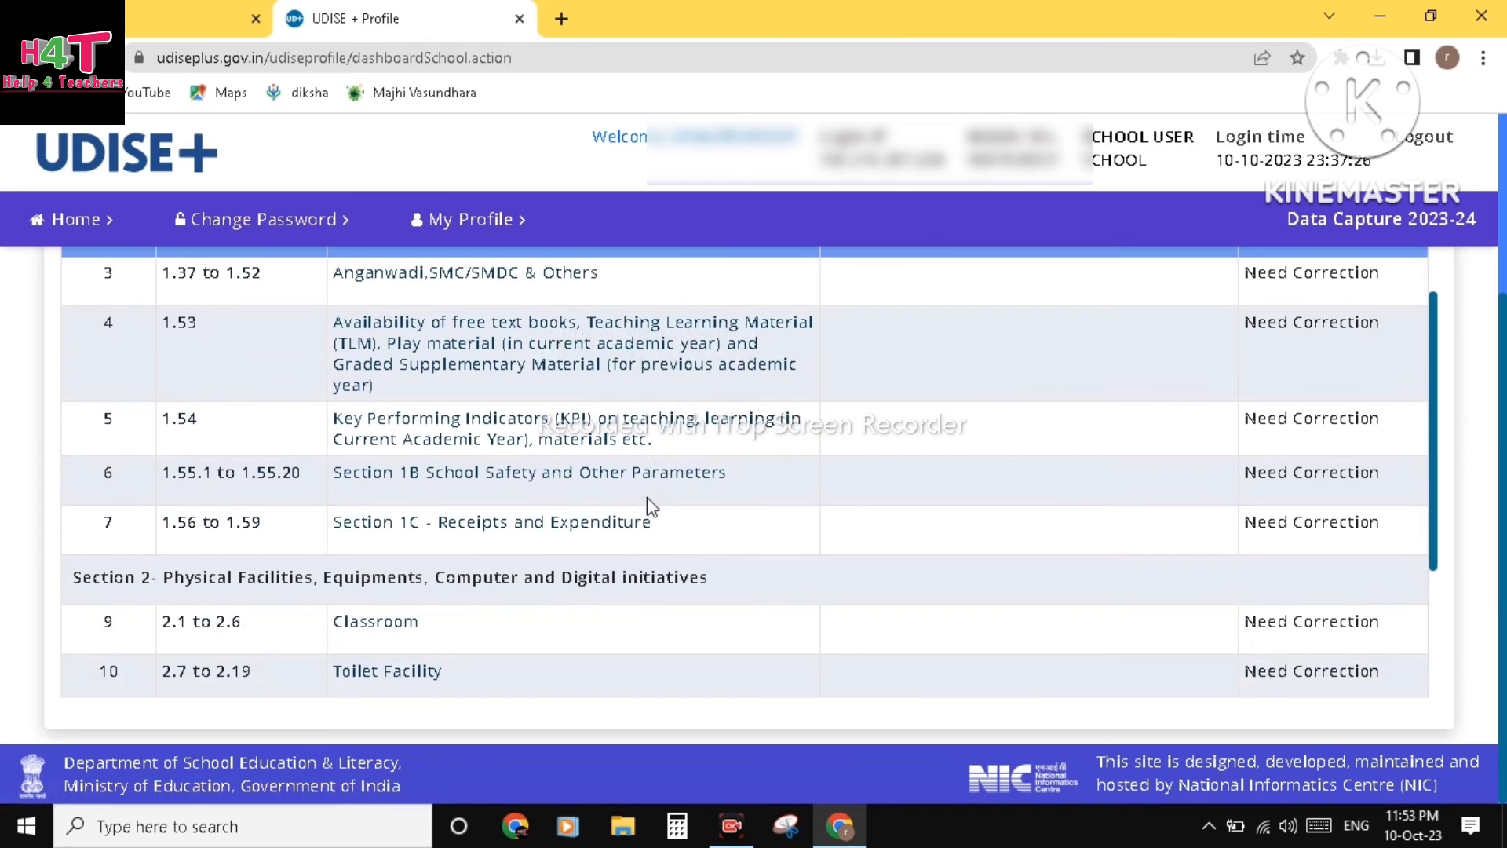
pyautogui.scroll(1, 649, 505)
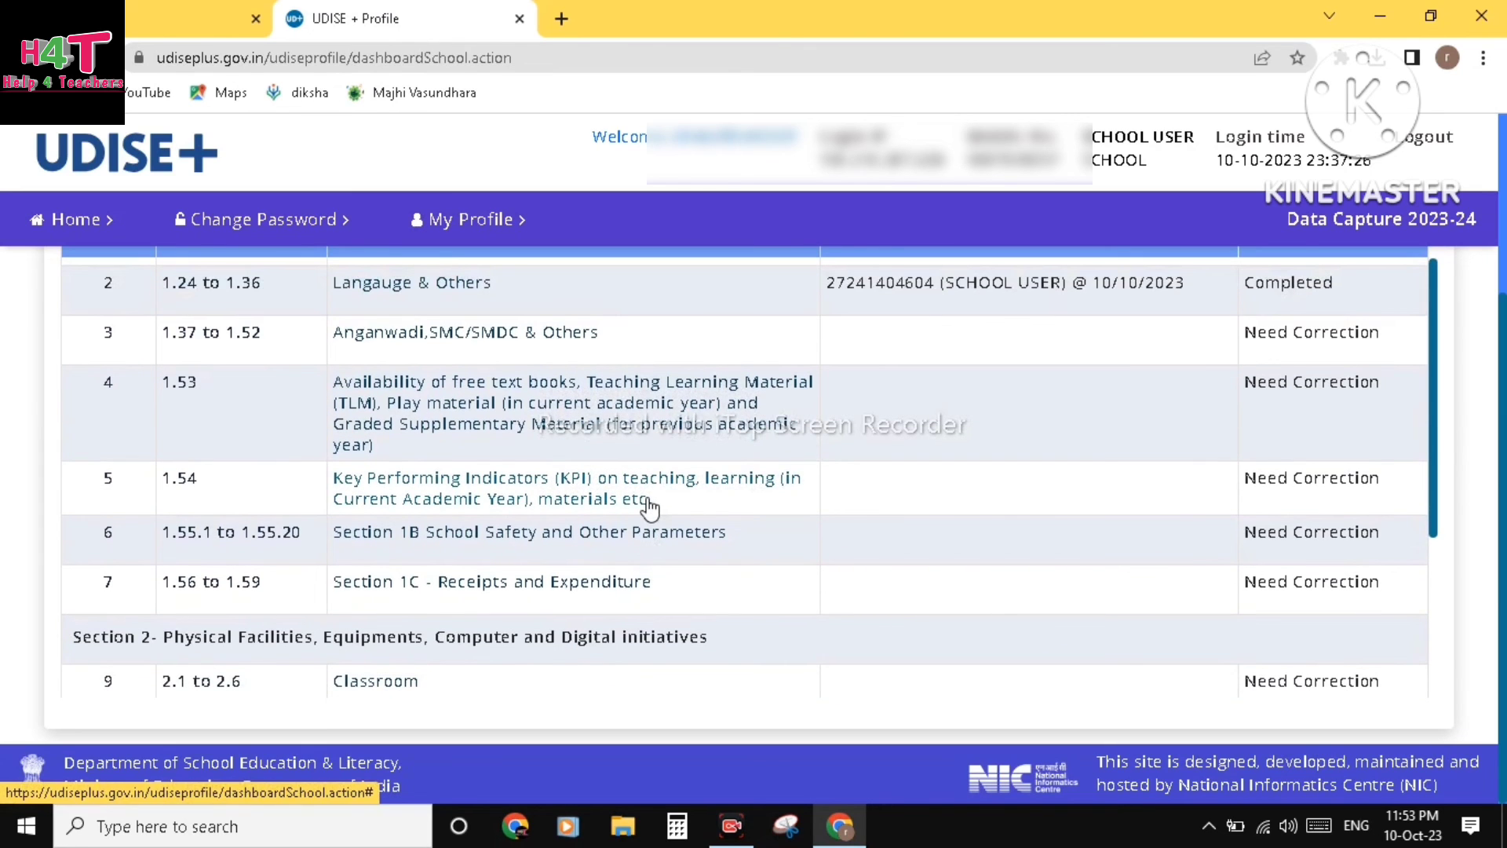
pyautogui.scroll(-1, 649, 506)
pyautogui.scroll(-3, 1100, 774)
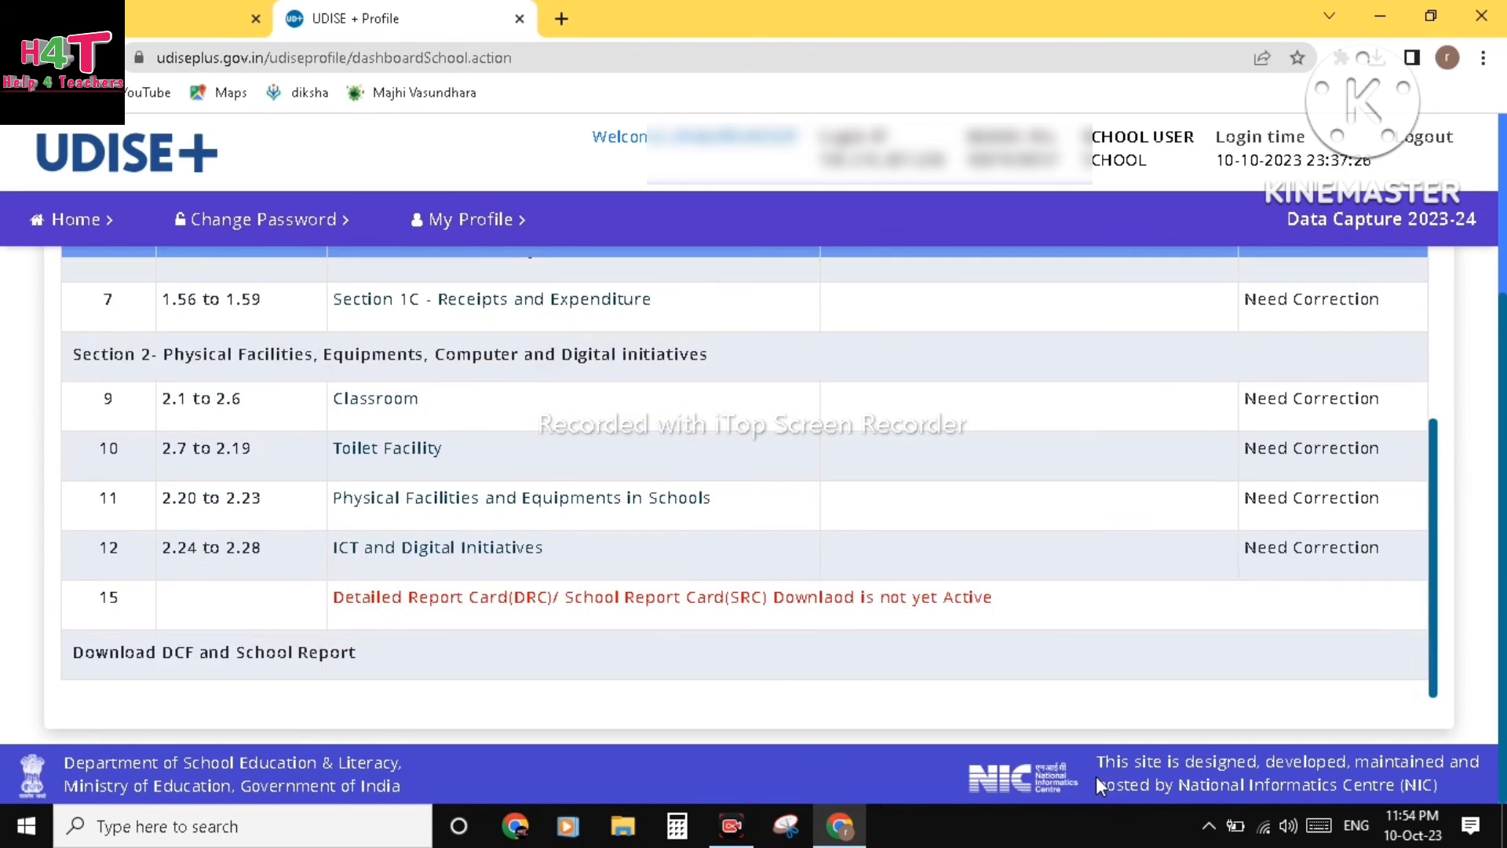